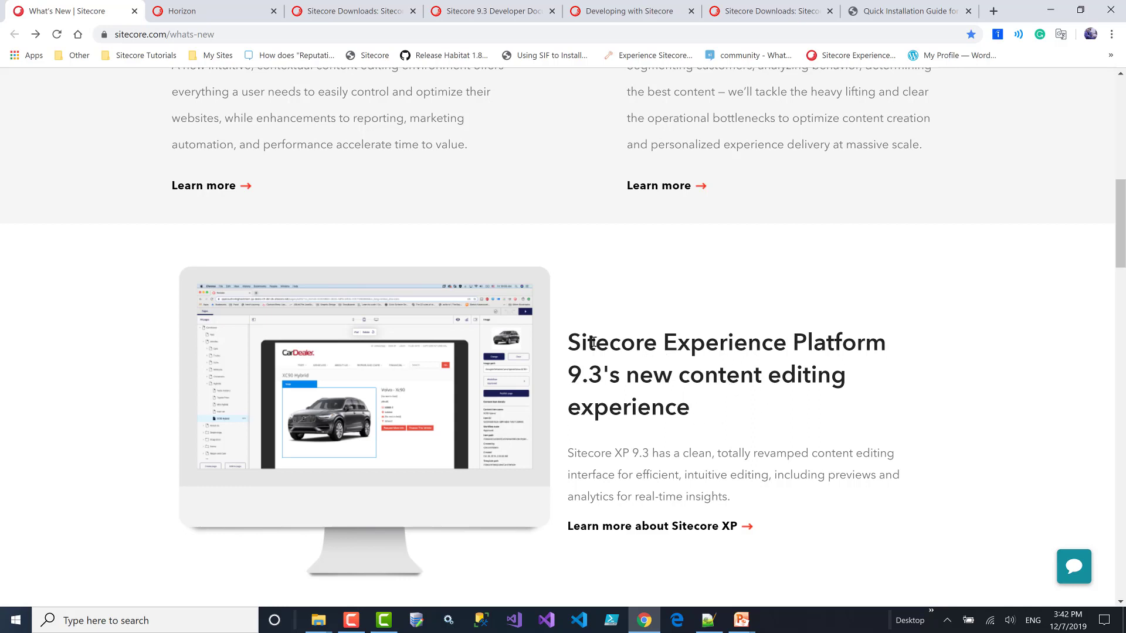
# Highlight "content editing experience" on the Sitecore What's New page and compare that section with the Horizon documentation.
pyautogui.moveTo(676, 375); pyautogui.dragTo(762, 409)
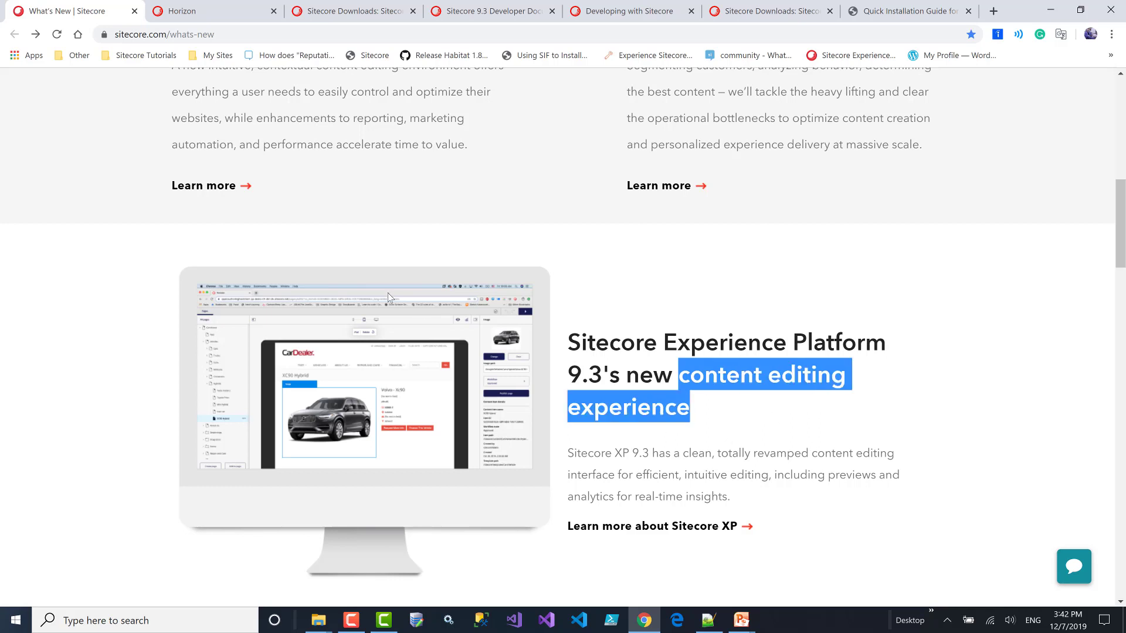
pyautogui.click(191, 5)
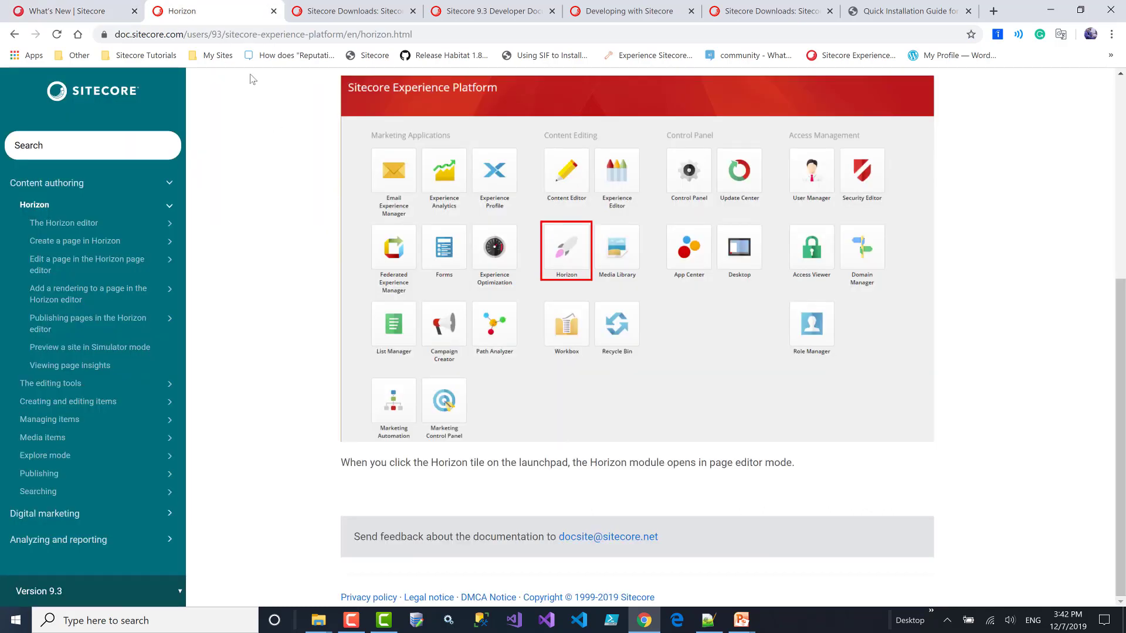
pyautogui.click(77, 9)
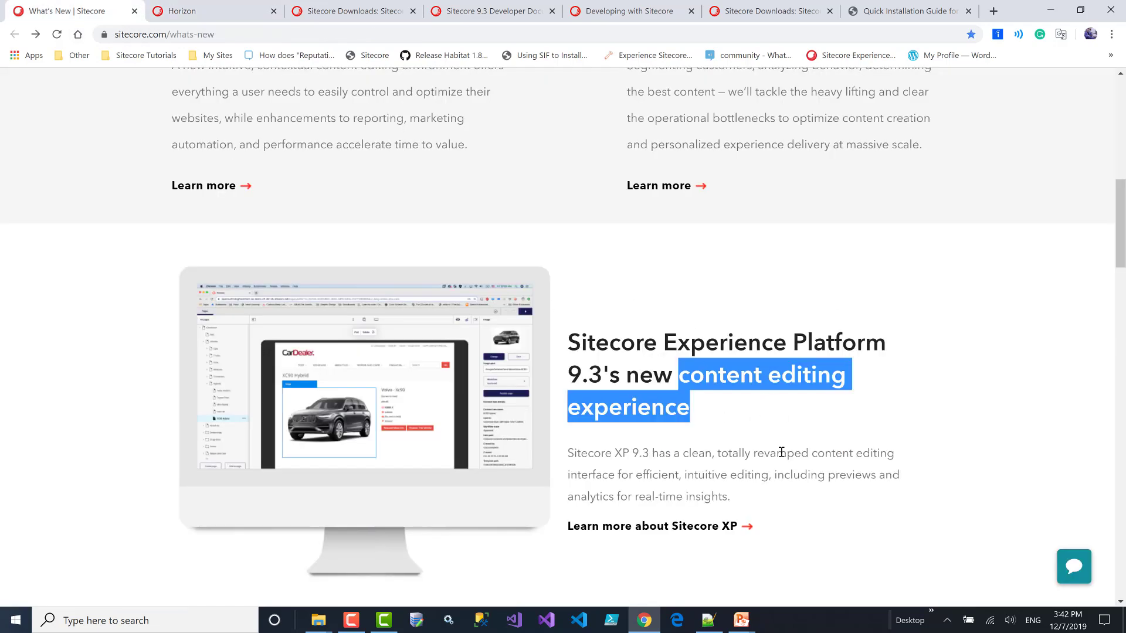
# Review the page editor, Simulator mode and Insights view features in the Horizon 9.3 documentation, highlighting "different devices" and "analytics for".
pyautogui.click(177, 10)
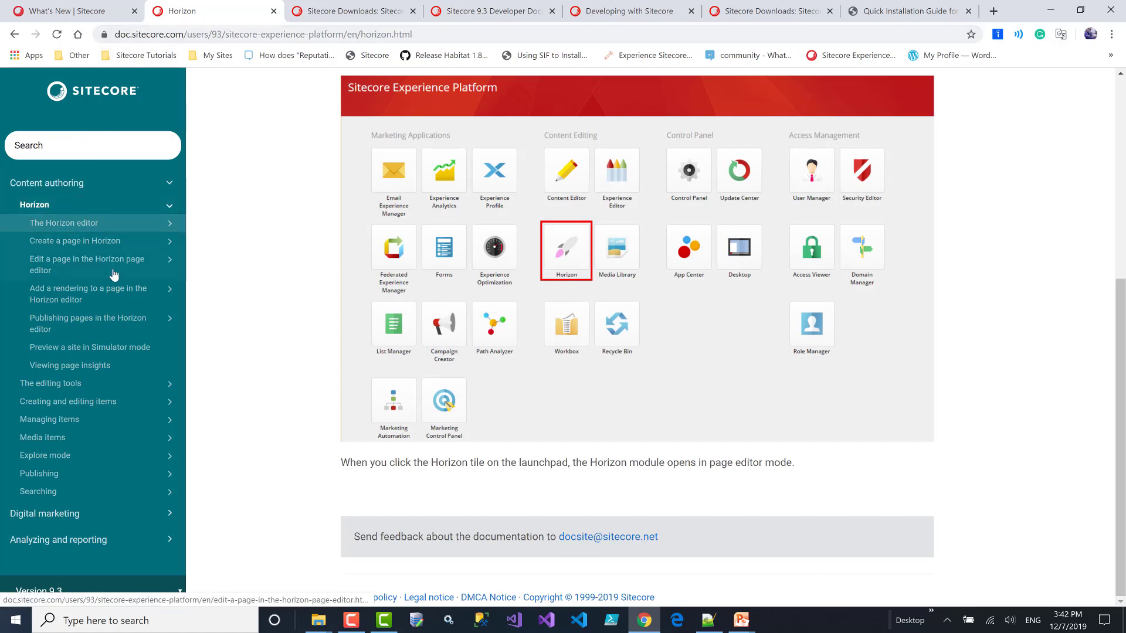
pyautogui.scroll(6, 425, 277)
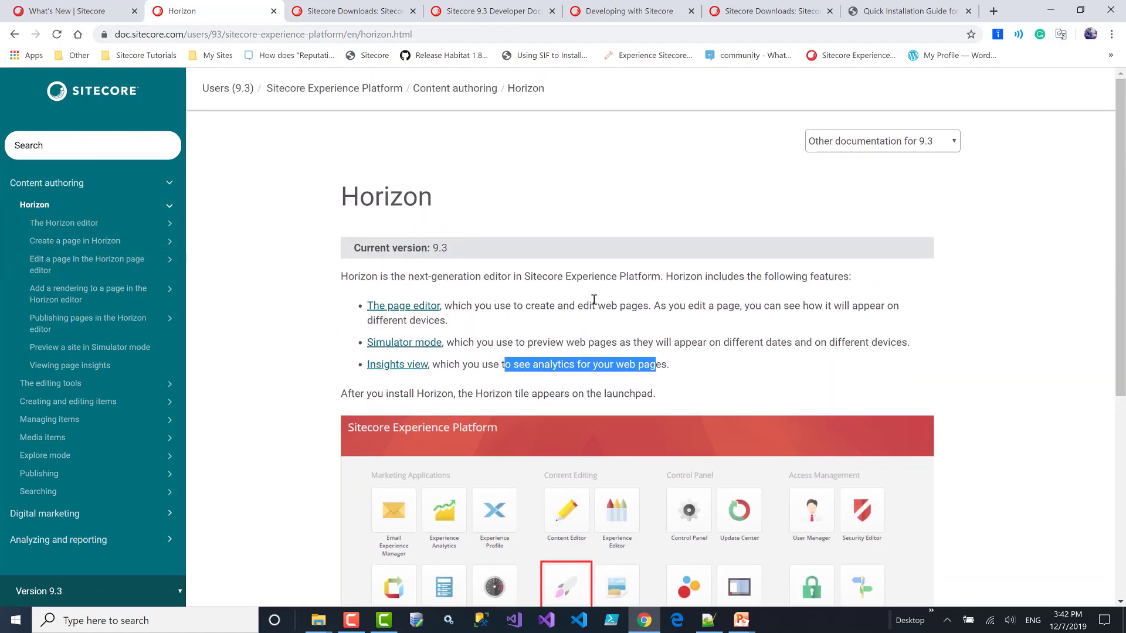
pyautogui.click(684, 301)
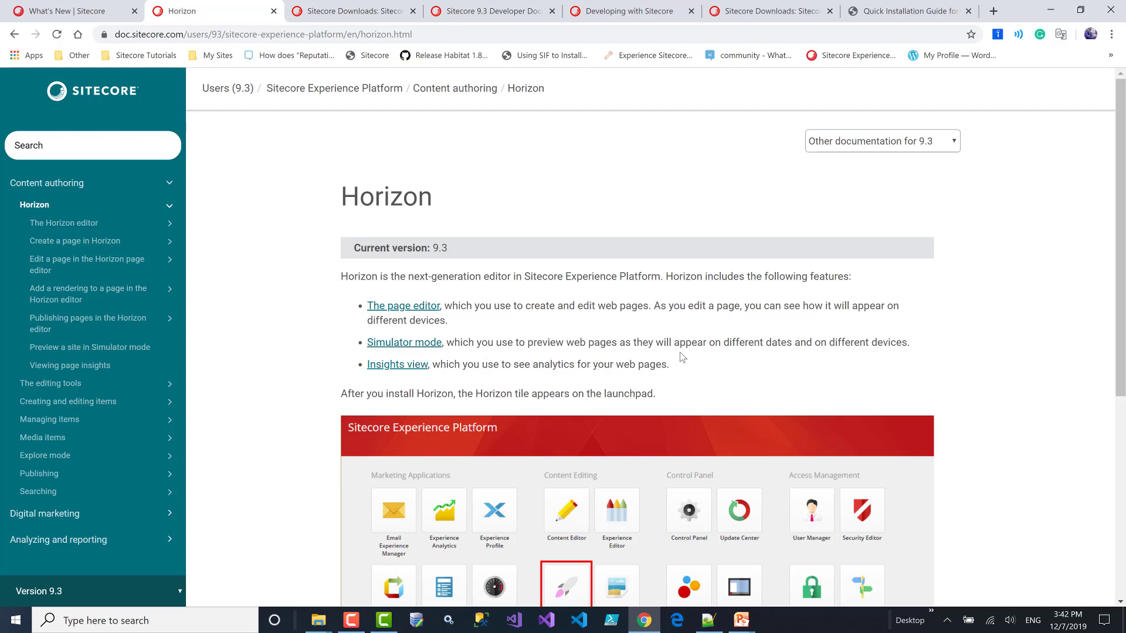
pyautogui.moveTo(910, 348); pyautogui.dragTo(830, 346)
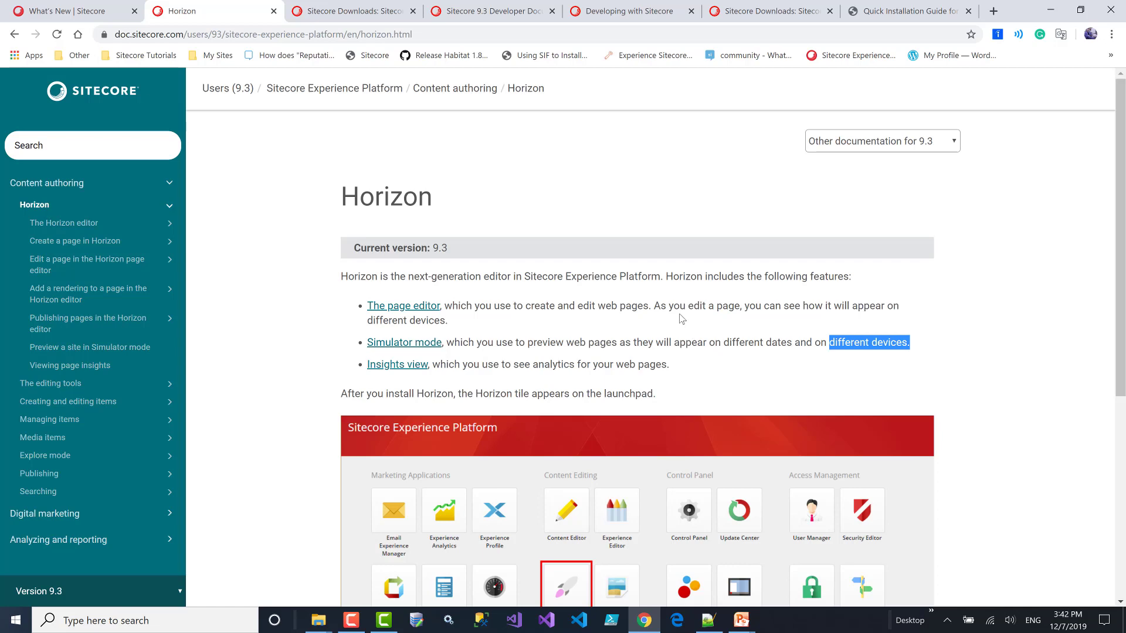
pyautogui.scroll(-1, 597, 329)
pyautogui.scroll(-2, 597, 329)
pyautogui.moveTo(532, 211); pyautogui.dragTo(597, 210)
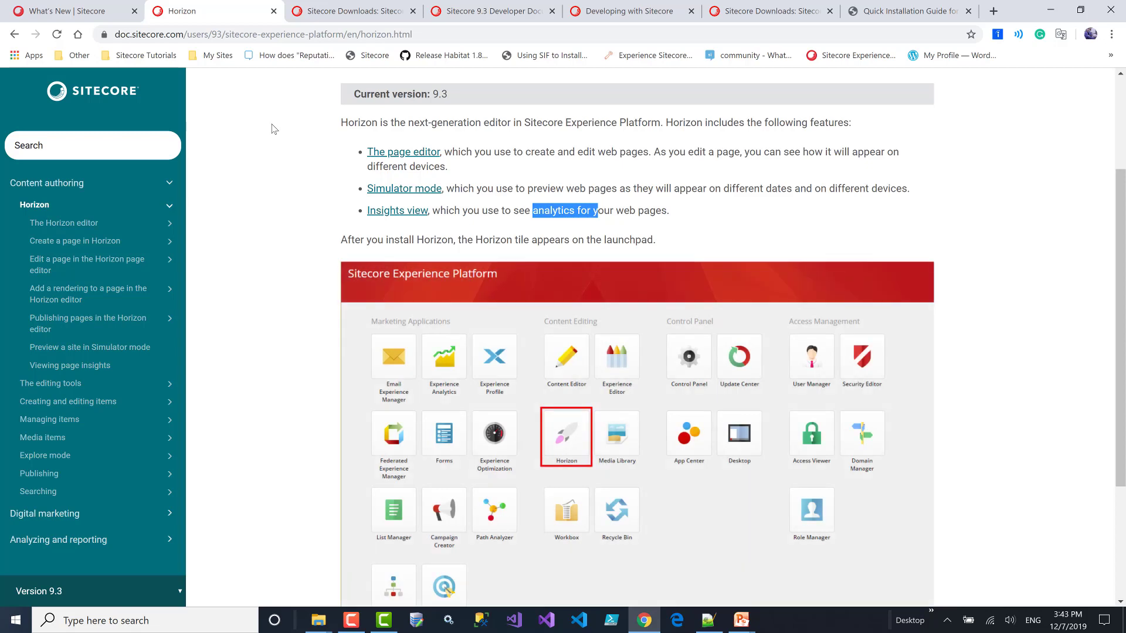
# Examine the Sitecore Horizon 9.3.0 downloads page, including the On Premises and Azure AppService deployment options, release information and documentation.
pyautogui.click(346, 10)
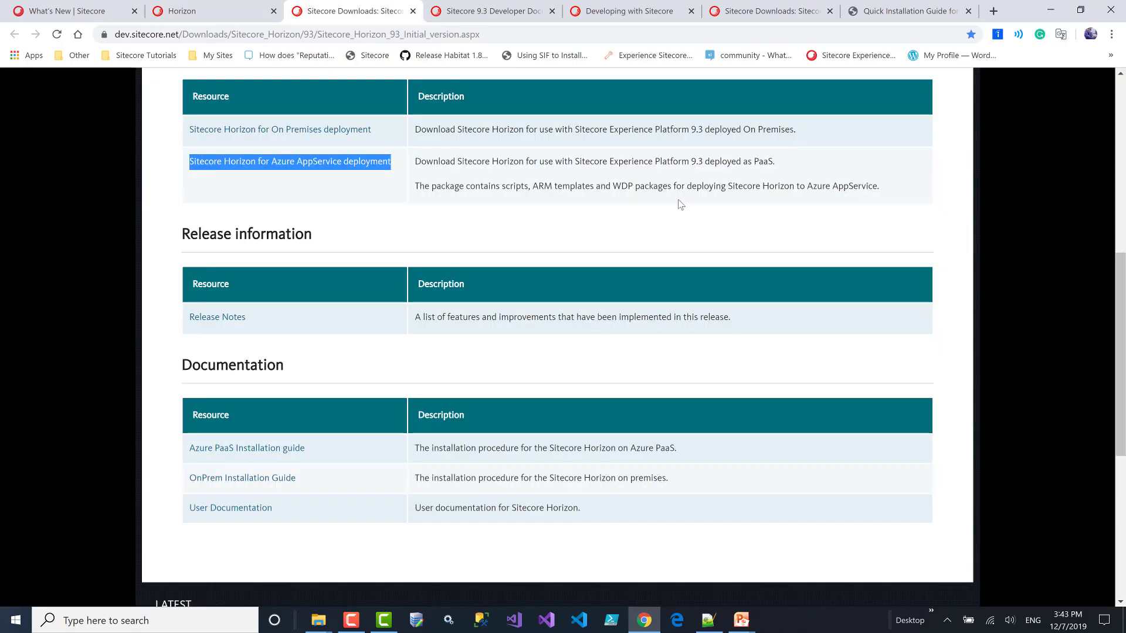
pyautogui.scroll(2, 678, 234)
pyautogui.scroll(5, 677, 255)
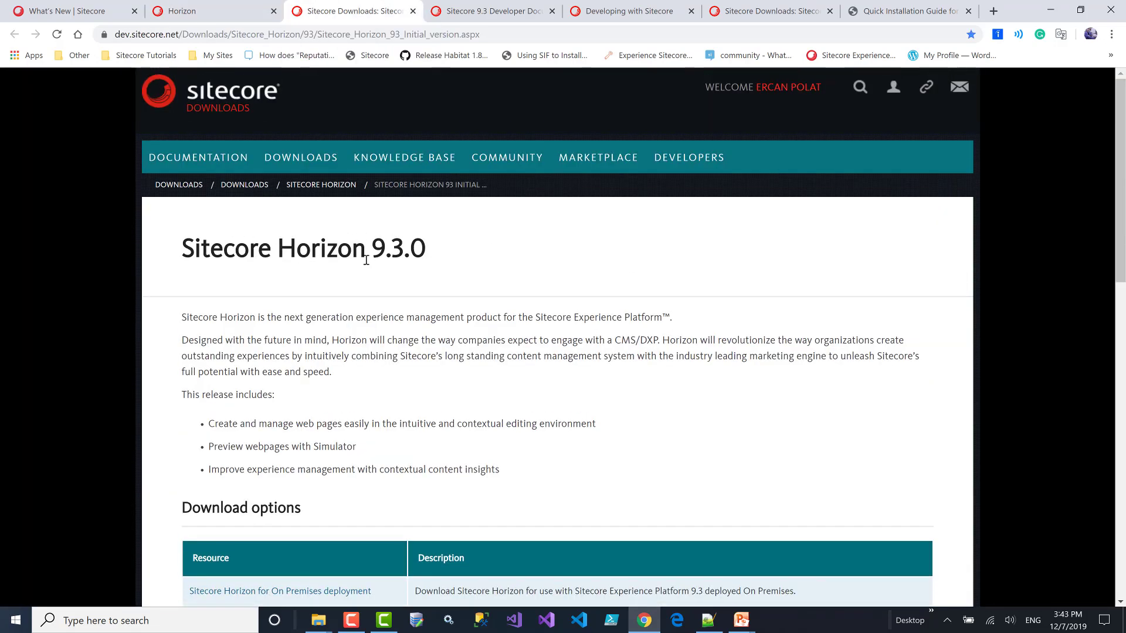
pyautogui.moveTo(428, 253); pyautogui.dragTo(365, 253)
pyautogui.scroll(-1, 496, 286)
pyautogui.scroll(-5, 496, 286)
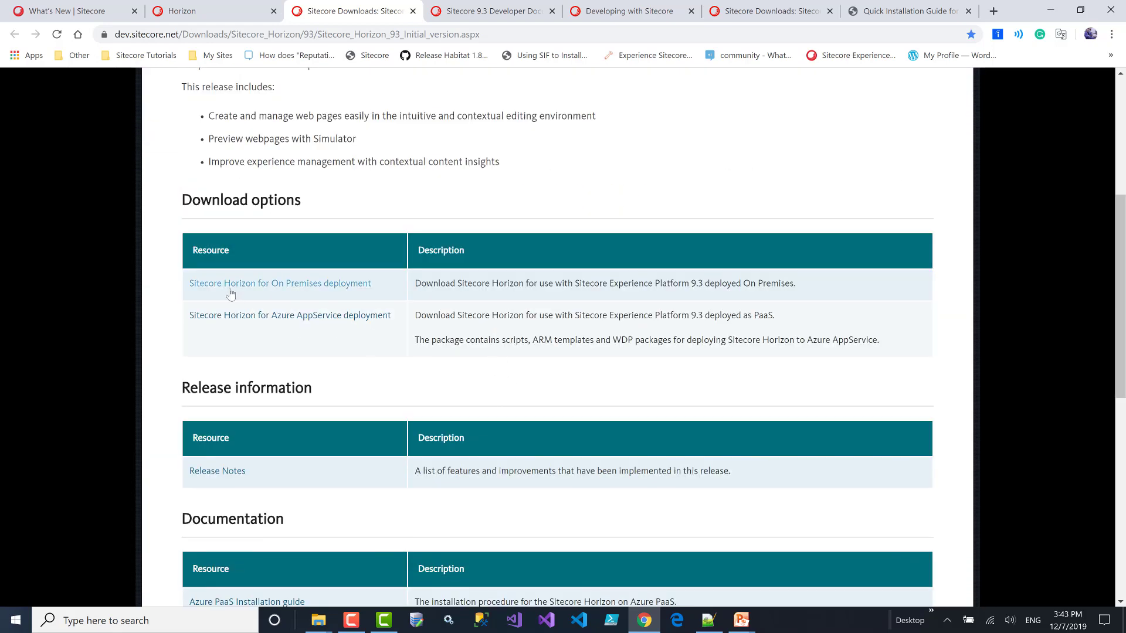
pyautogui.moveTo(378, 288); pyautogui.dragTo(294, 288)
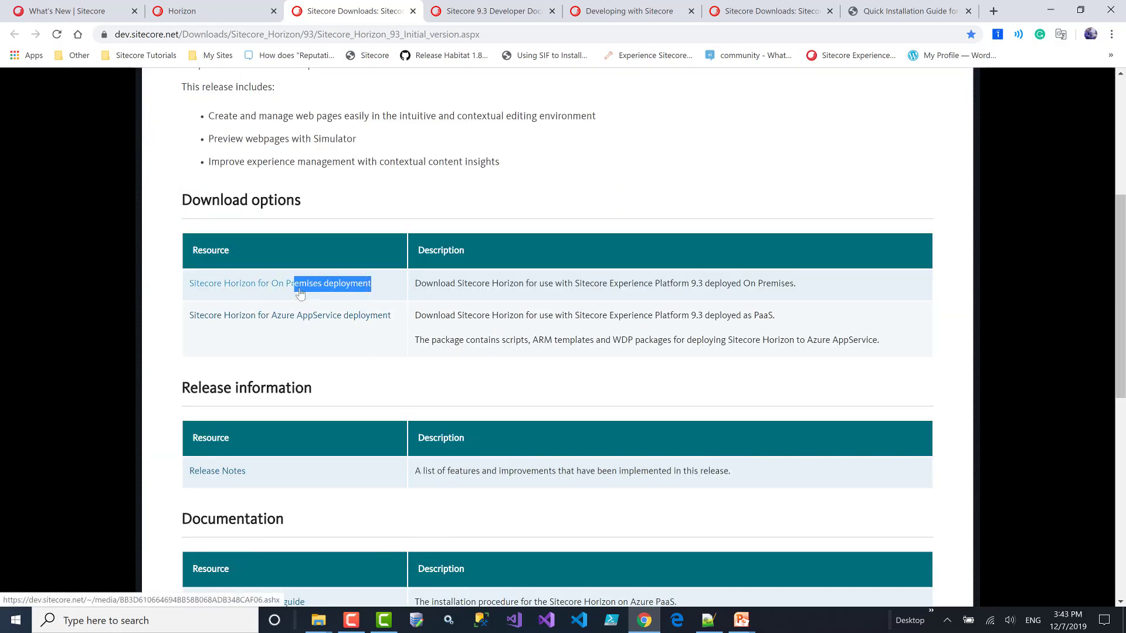
pyautogui.moveTo(403, 325); pyautogui.dragTo(272, 318)
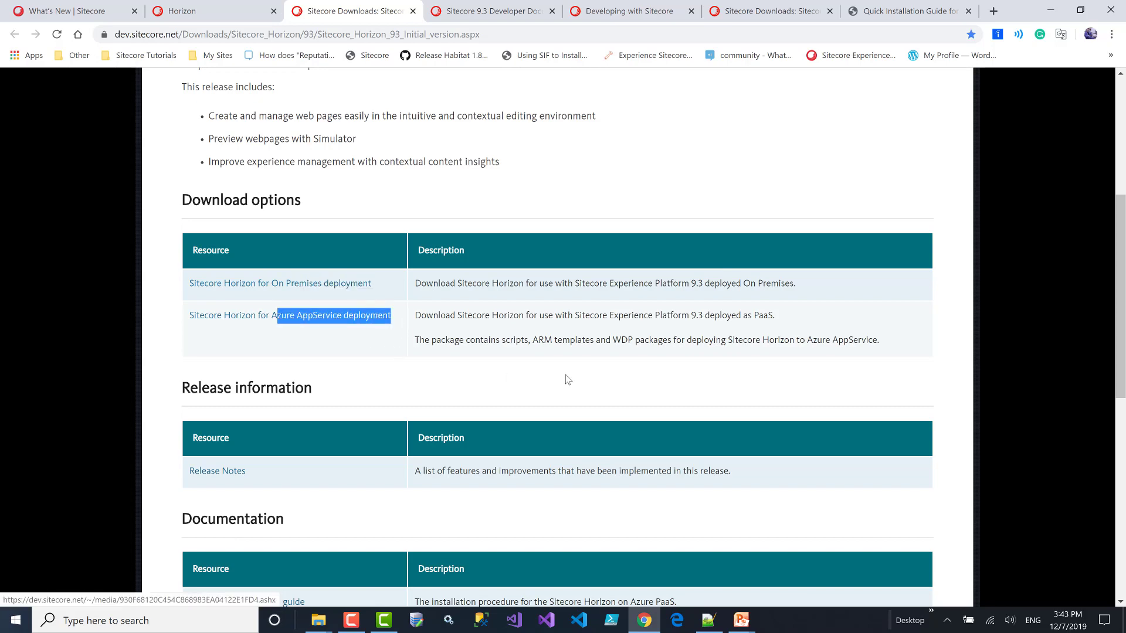
pyautogui.scroll(-3, 405, 359)
pyautogui.scroll(-3, 416, 412)
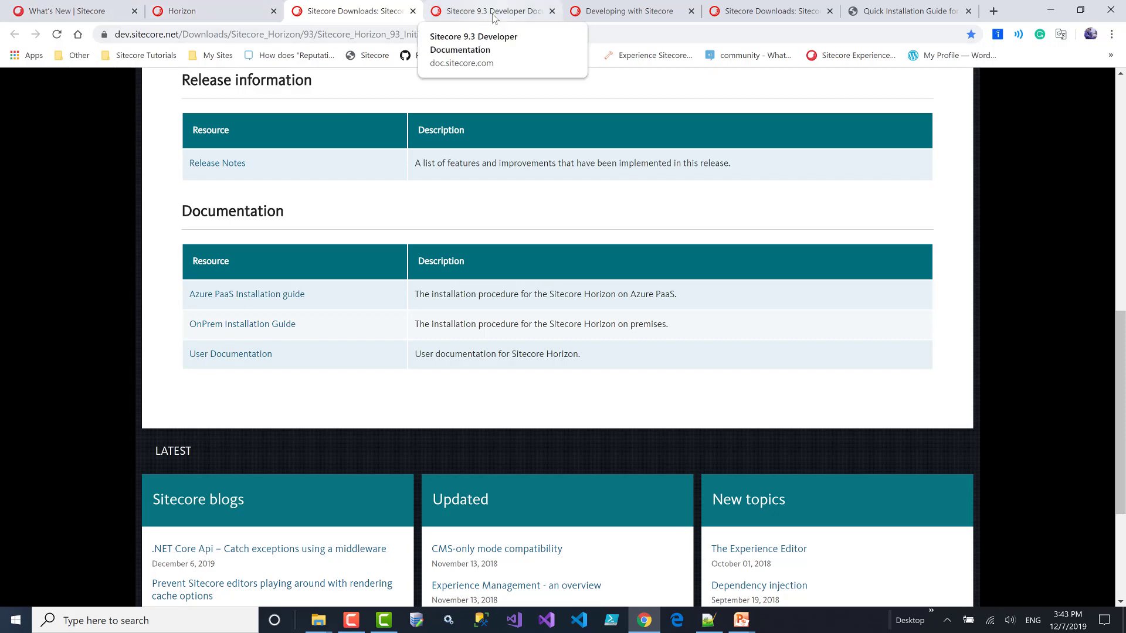
# Return to the What's New page and highlight the "Sitecore AI – Auto Personalization" heading.
pyautogui.click(64, 11)
pyautogui.scroll(8, 863, 399)
pyautogui.scroll(-3, 885, 385)
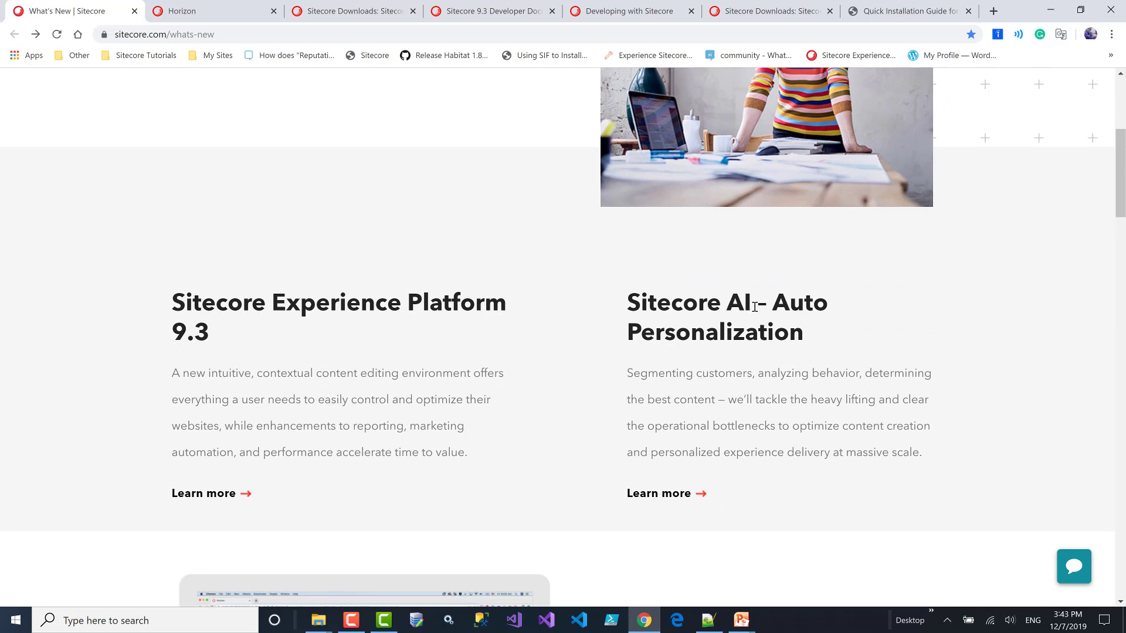
pyautogui.moveTo(752, 303); pyautogui.dragTo(655, 301)
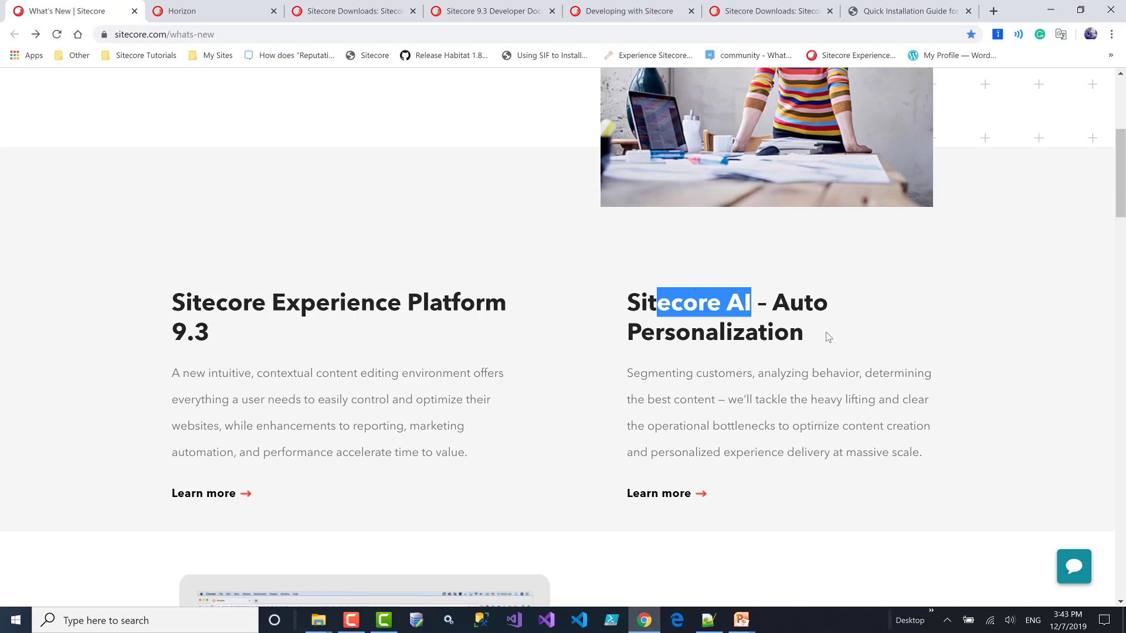
pyautogui.click(802, 320)
pyautogui.moveTo(781, 310); pyautogui.dragTo(803, 336)
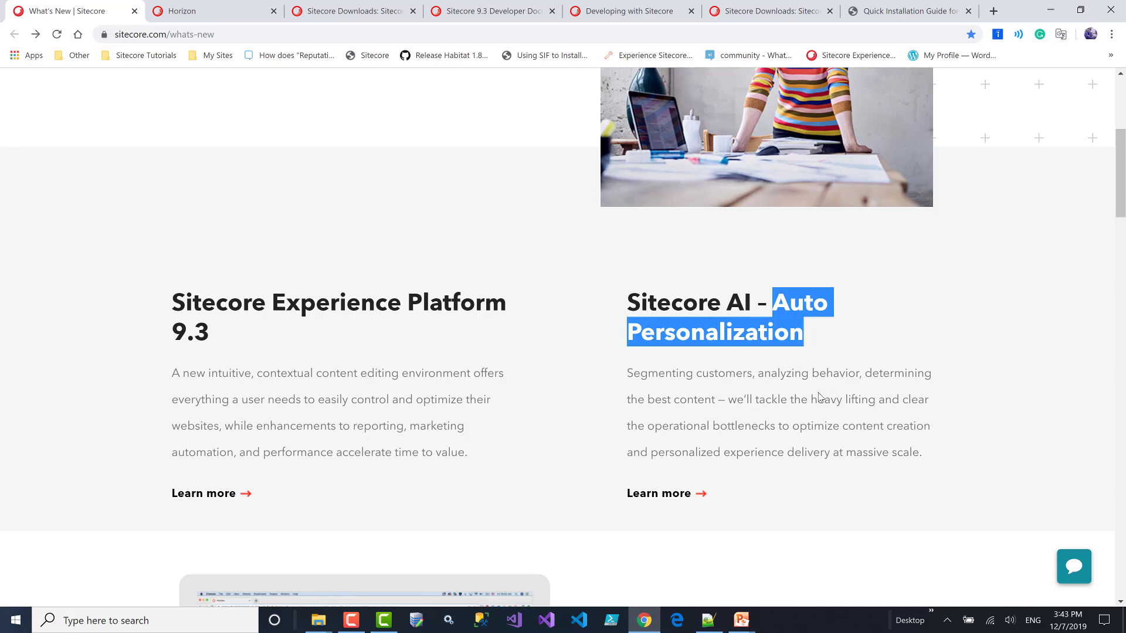
# Read through the remaining What's New sections, highlighting "SaaS" in the "Sitecore is paving the way to SaaS" heading.
pyautogui.scroll(-15, 820, 391)
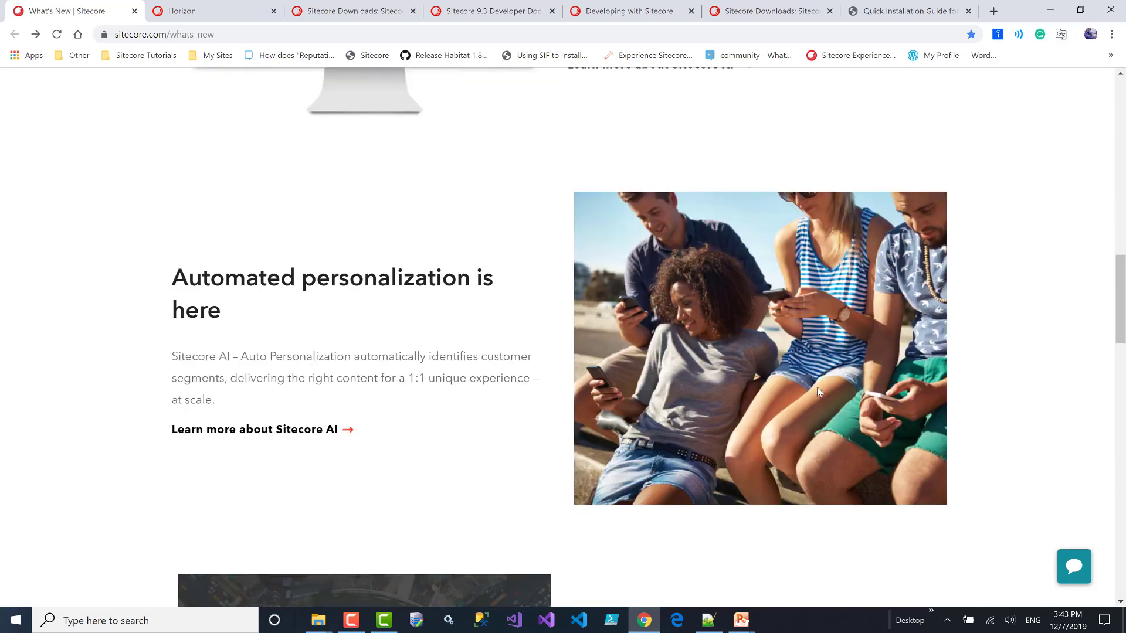
pyautogui.scroll(-14, 819, 396)
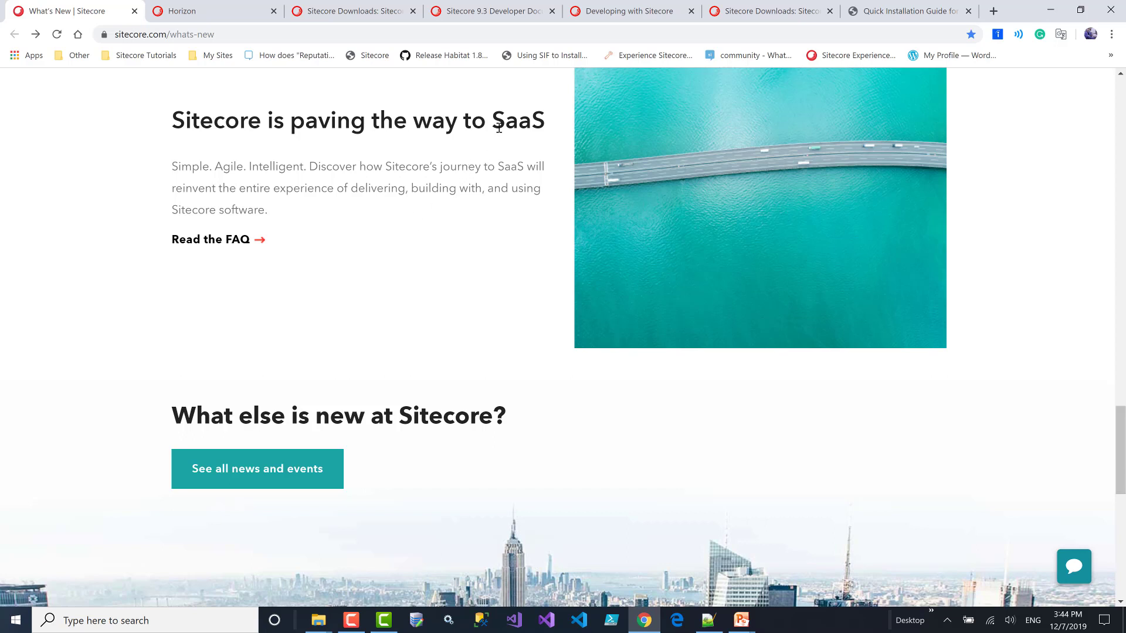
pyautogui.moveTo(497, 120); pyautogui.dragTo(546, 121)
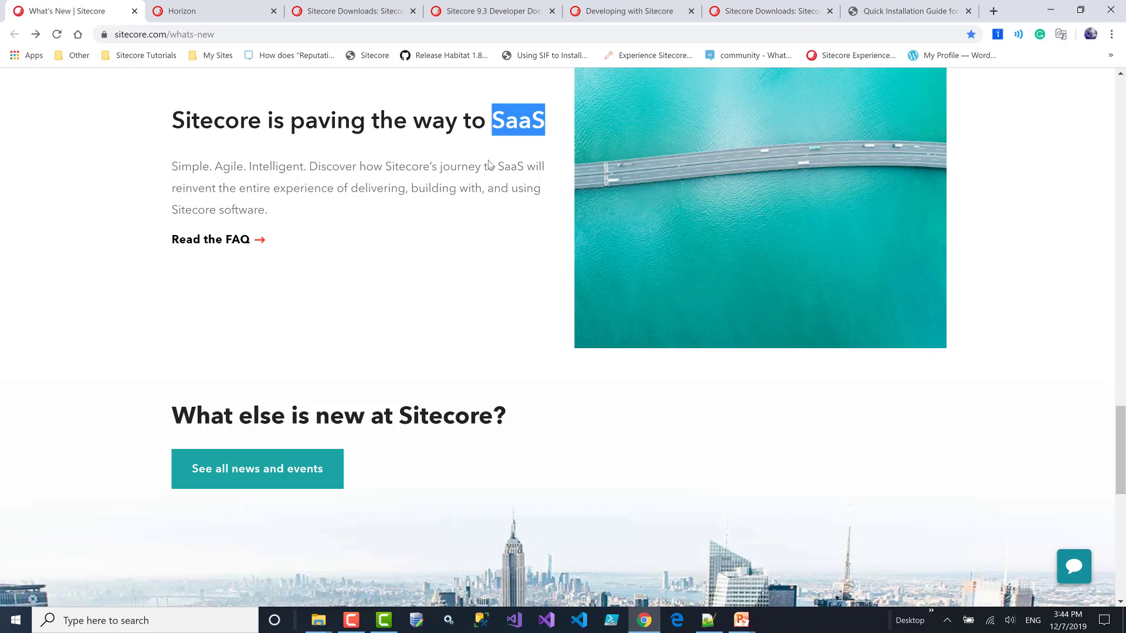
pyautogui.scroll(8, 488, 262)
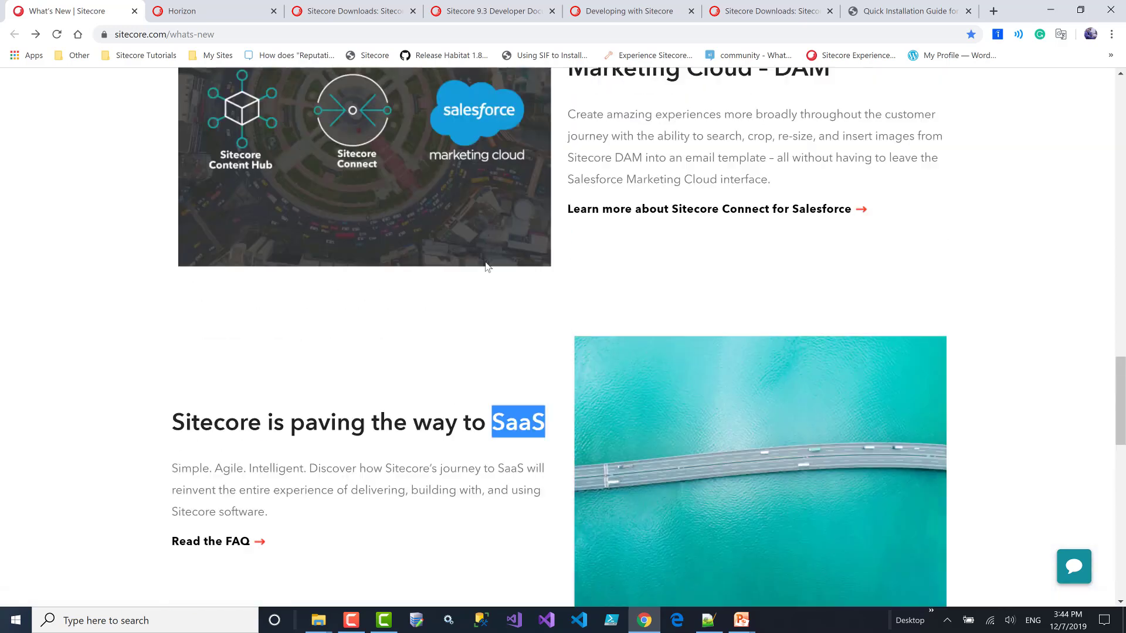
pyautogui.scroll(10, 696, 315)
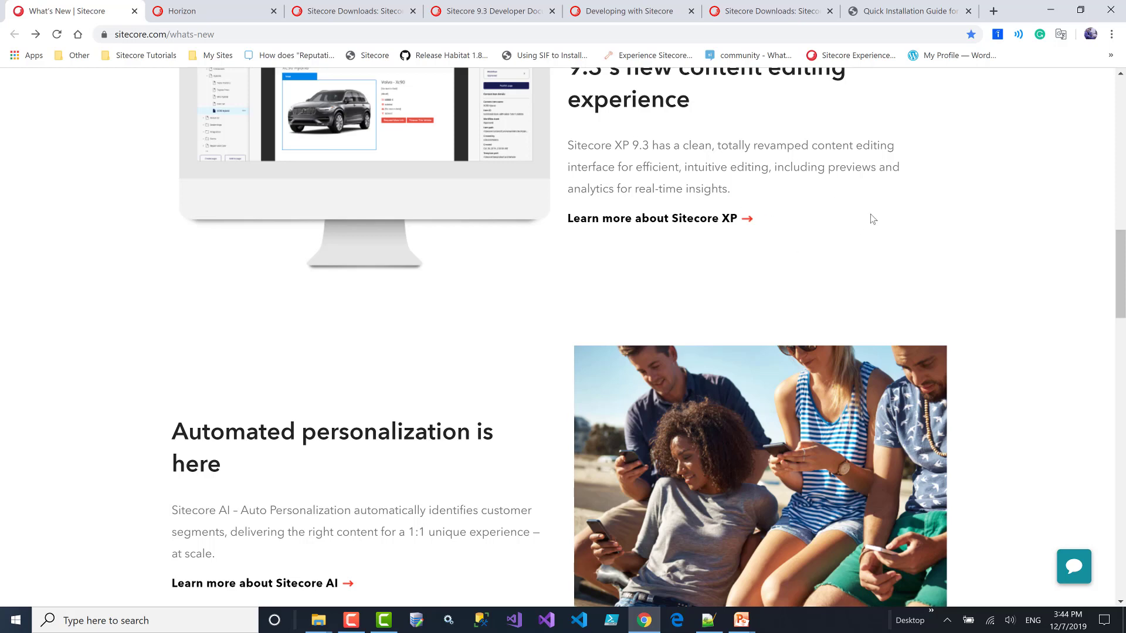
# Revisit the Horizon documentation and the introduction of the Sitecore Horizon 9.3.0 downloads page.
pyautogui.click(205, 12)
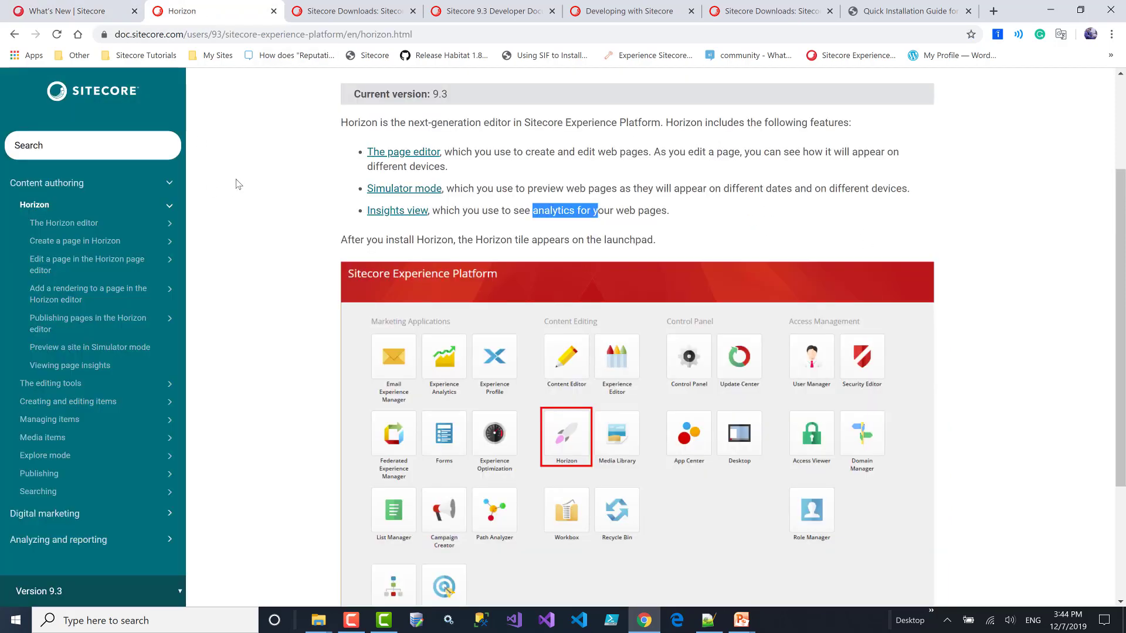
pyautogui.click(330, 11)
pyautogui.scroll(7, 501, 288)
pyautogui.scroll(5, 522, 238)
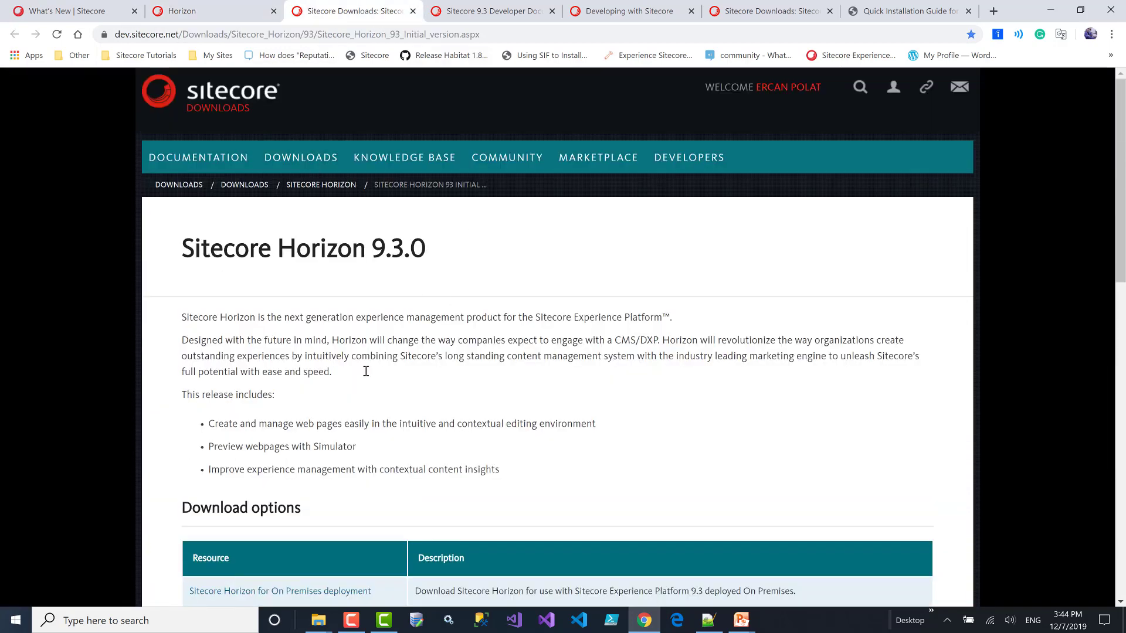
# Examine the product and platform administration topics in the Sitecore 9.3 Developer Documentation, highlighting the version in its title.
pyautogui.click(493, 12)
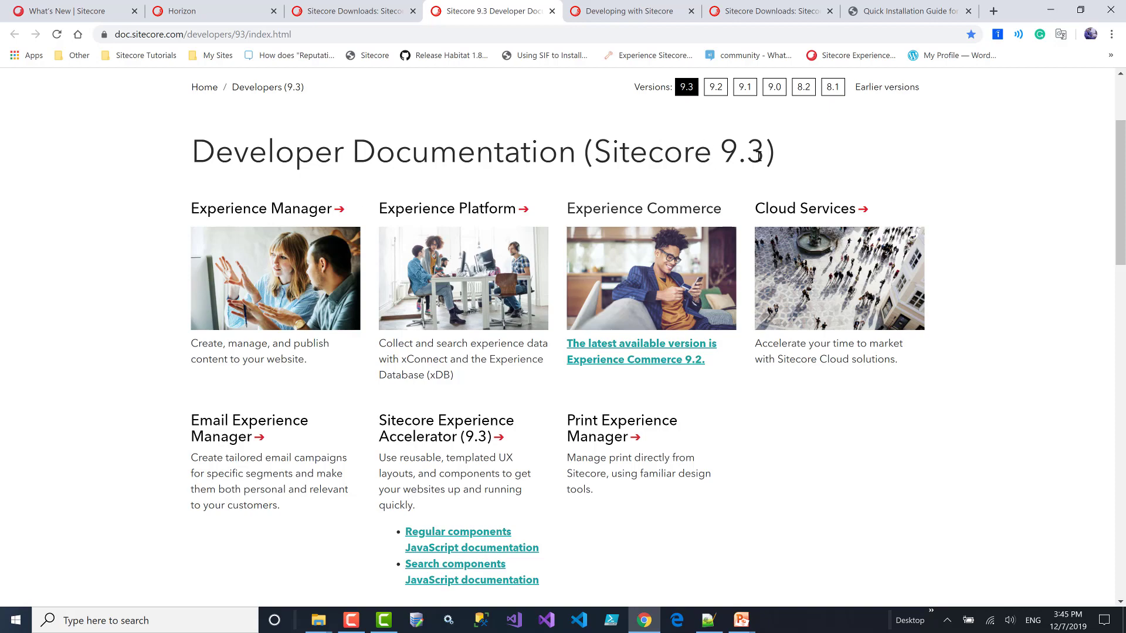
pyautogui.moveTo(764, 151); pyautogui.dragTo(711, 149)
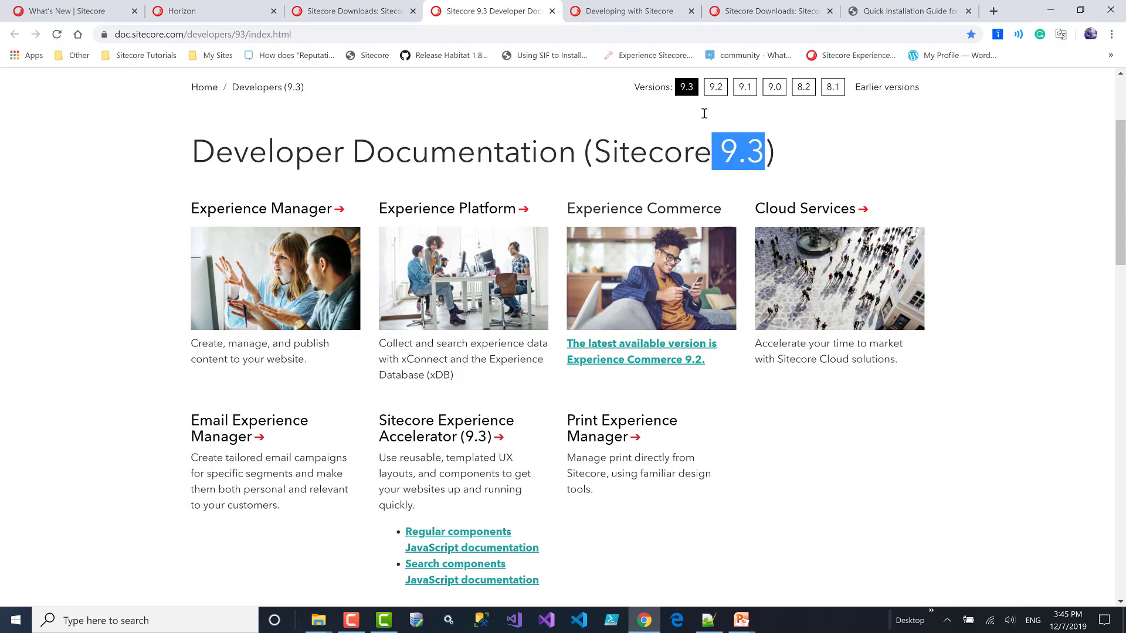
pyautogui.scroll(-4, 282, 208)
pyautogui.scroll(7, 288, 205)
pyautogui.scroll(-2, 218, 303)
pyautogui.scroll(-2, 870, 459)
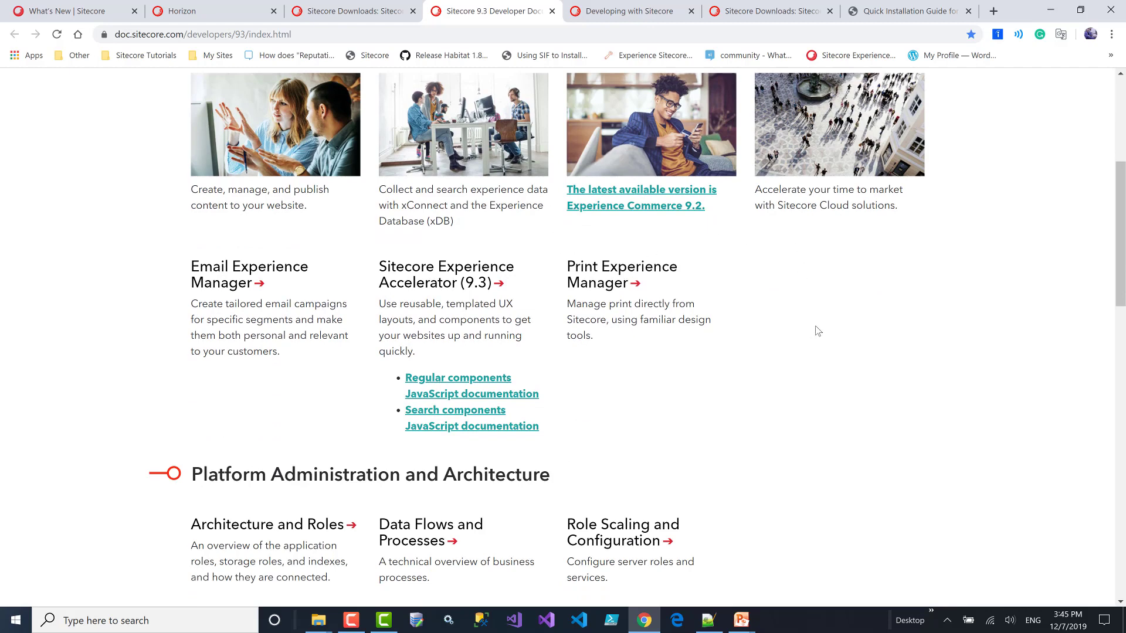
pyautogui.scroll(2, 818, 331)
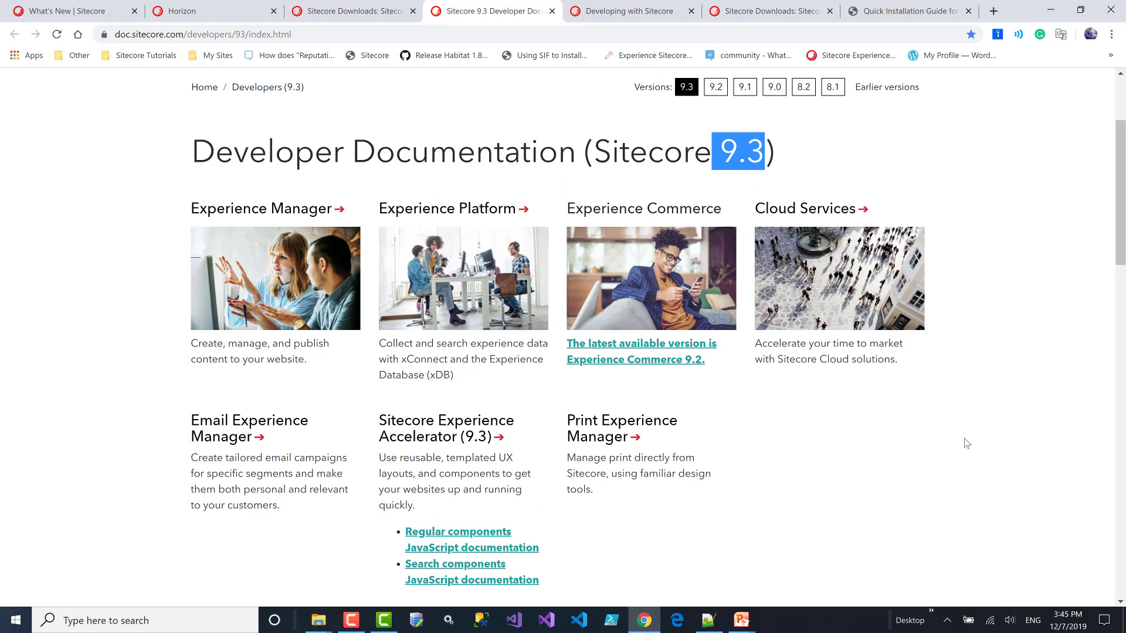
pyautogui.scroll(-2, 966, 440)
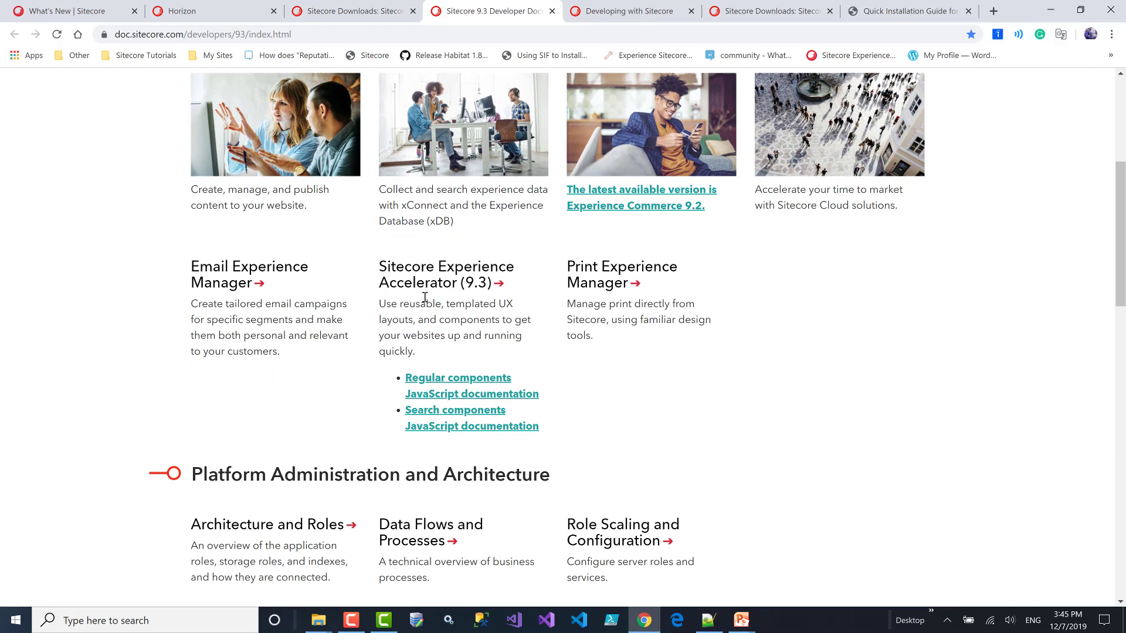
pyautogui.scroll(4, 745, 303)
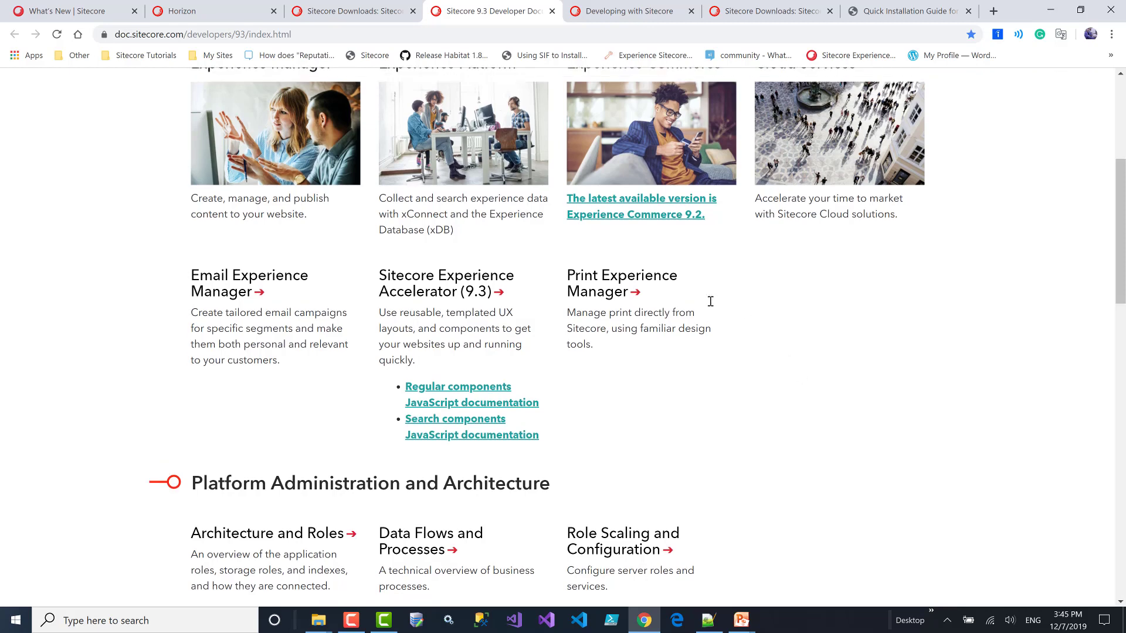
# Look over the "Developing with Sitecore" documentation page, its topic navigation and its search field.
pyautogui.click(628, 11)
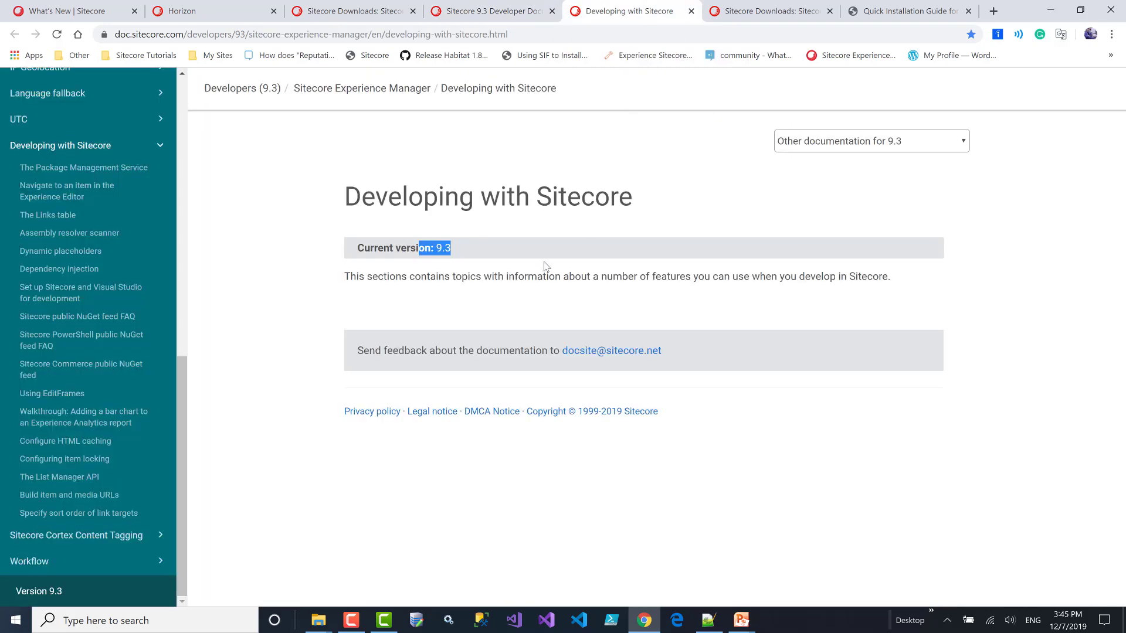
pyautogui.click(373, 202)
pyautogui.moveTo(345, 197); pyautogui.dragTo(618, 196)
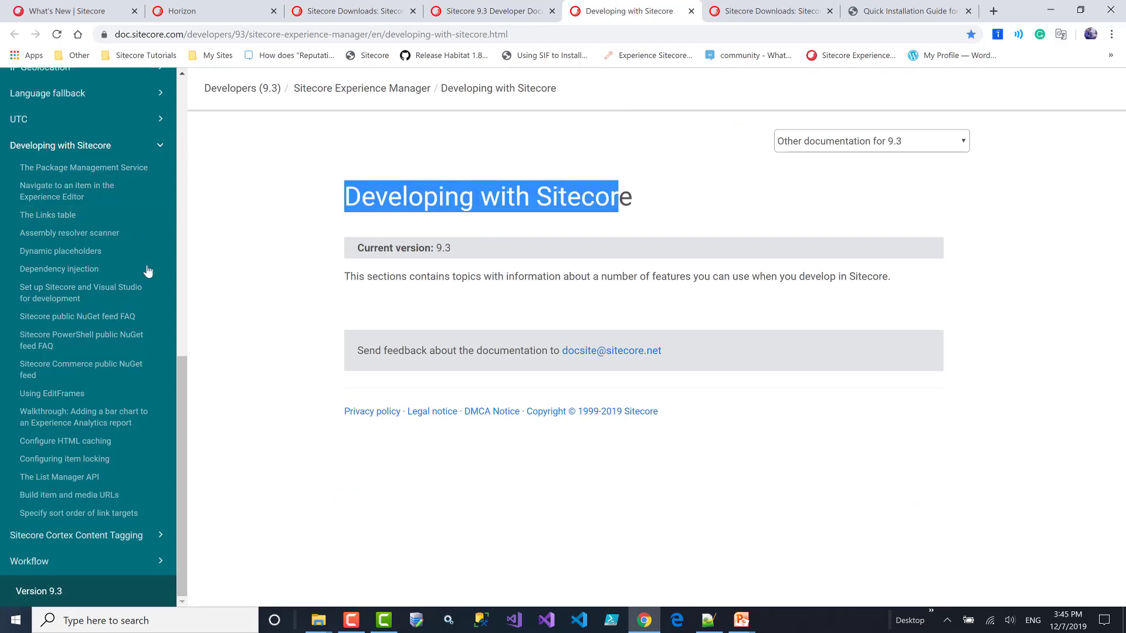
pyautogui.scroll(15, 164, 293)
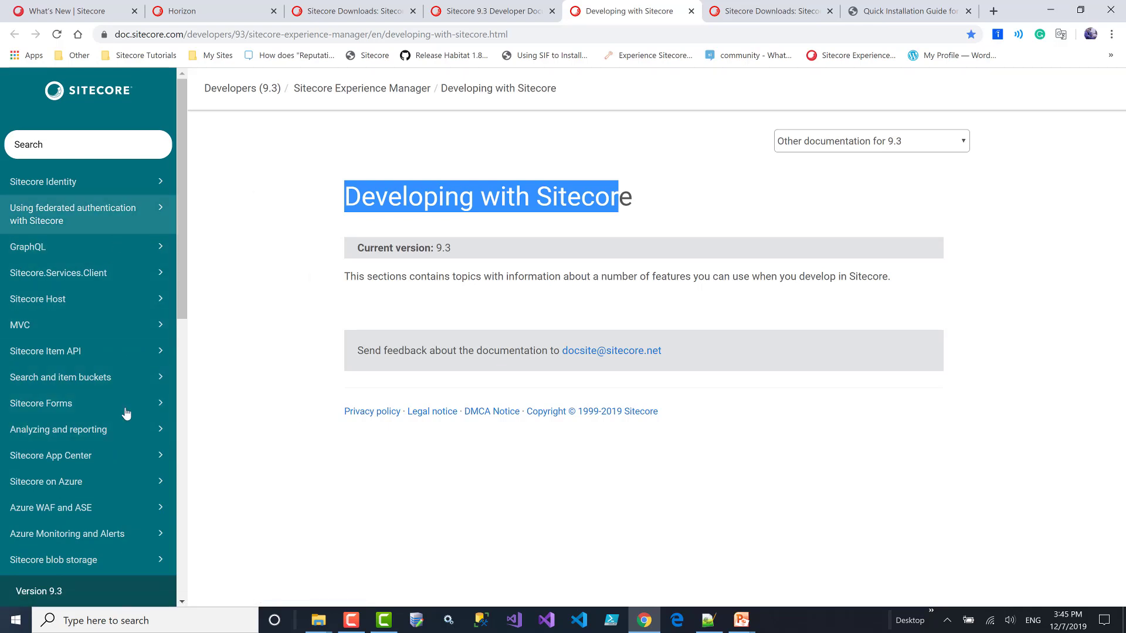
pyautogui.click(88, 144)
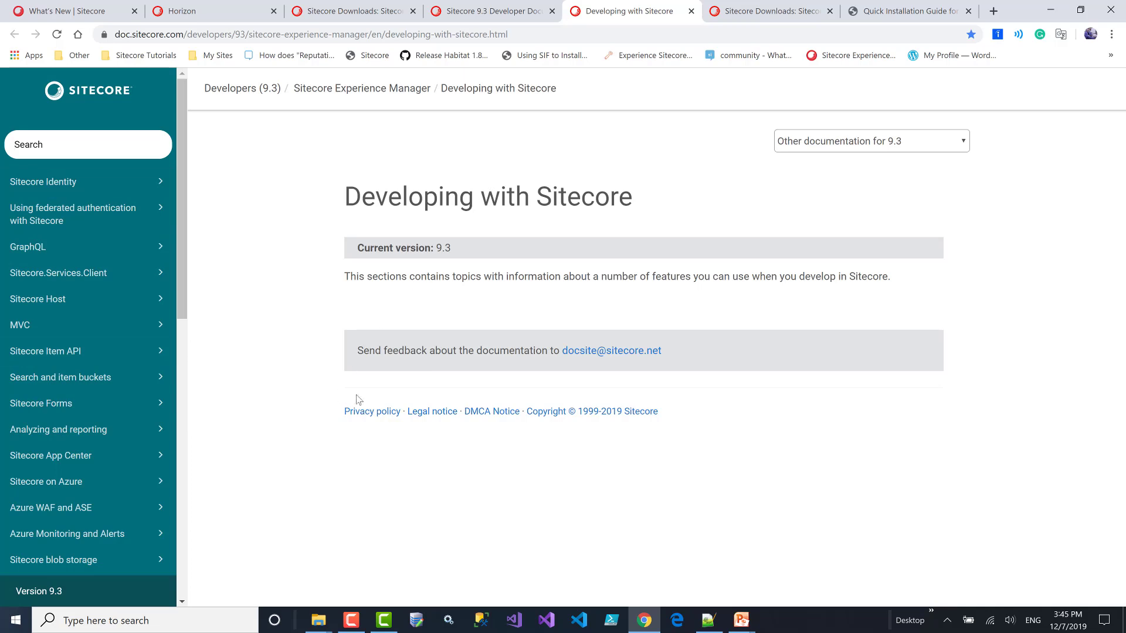
# Review the Sitecore Experience Platform 9.3 Initial Release downloads page from its highlighted title through the introduction and general download options.
pyautogui.click(749, 13)
pyautogui.scroll(20, 780, 209)
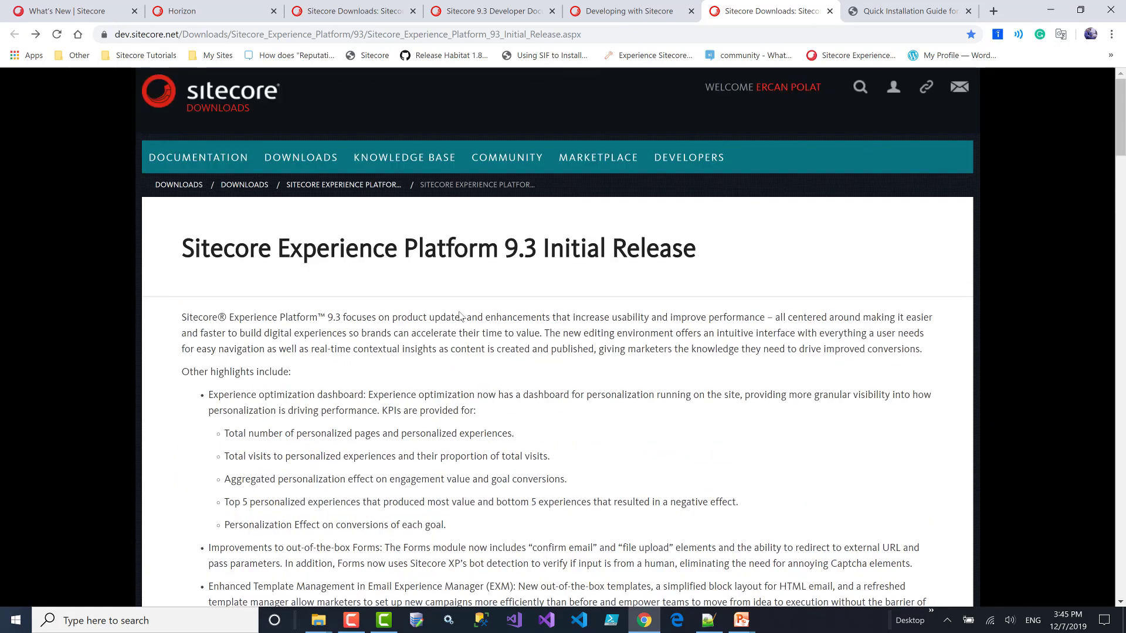
pyautogui.moveTo(178, 255); pyautogui.dragTo(712, 255)
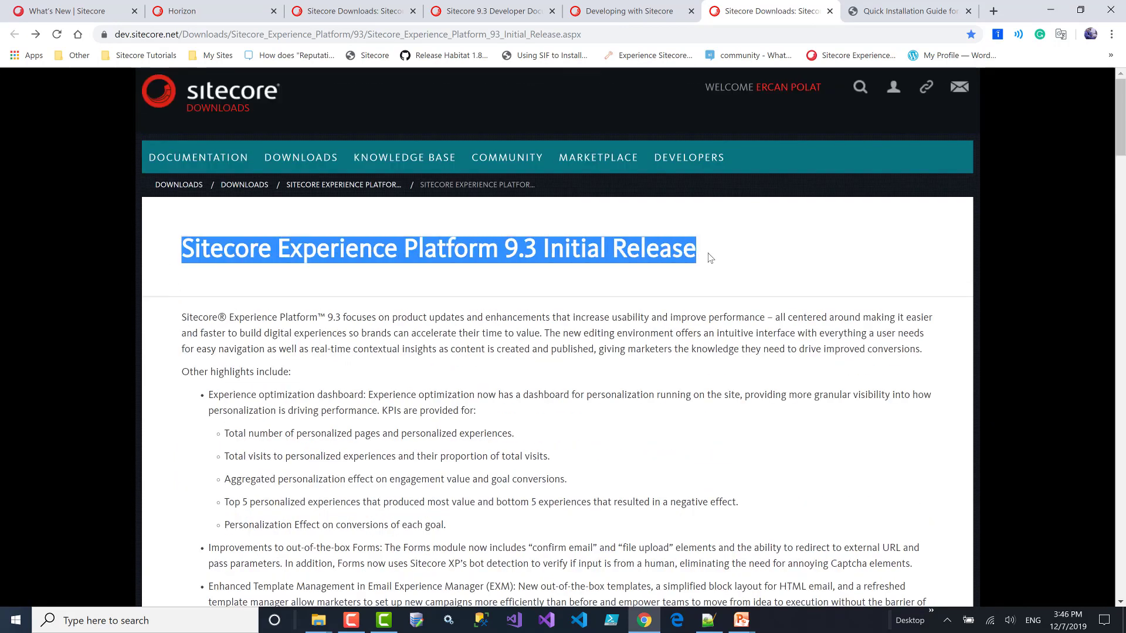
pyautogui.scroll(-2, 708, 293)
pyautogui.scroll(-5, 707, 296)
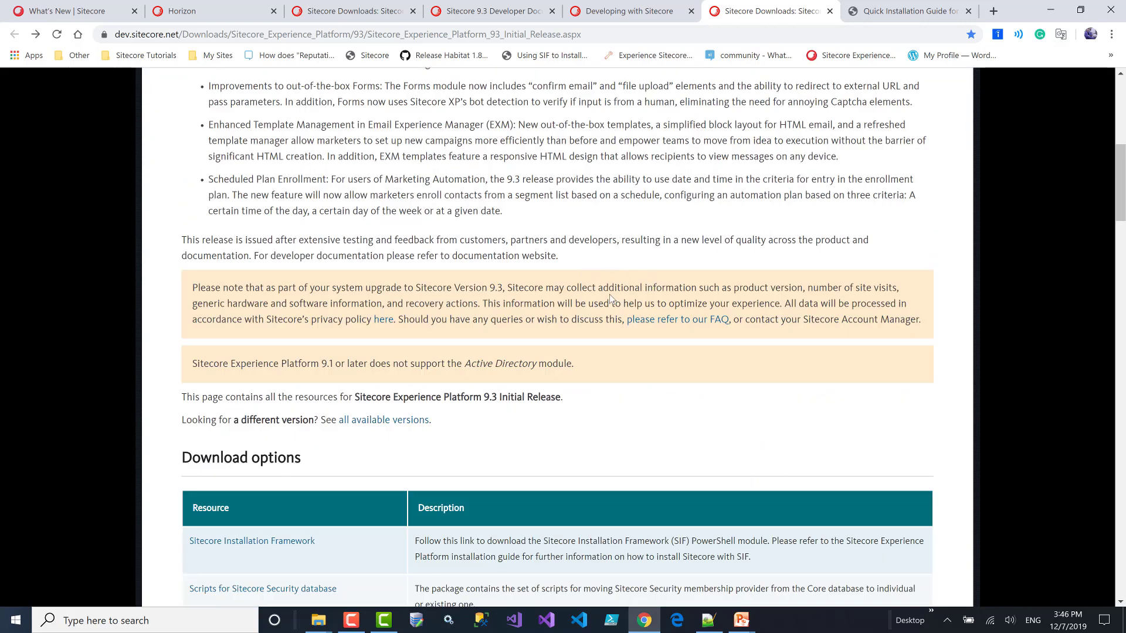
pyautogui.scroll(-5, 622, 291)
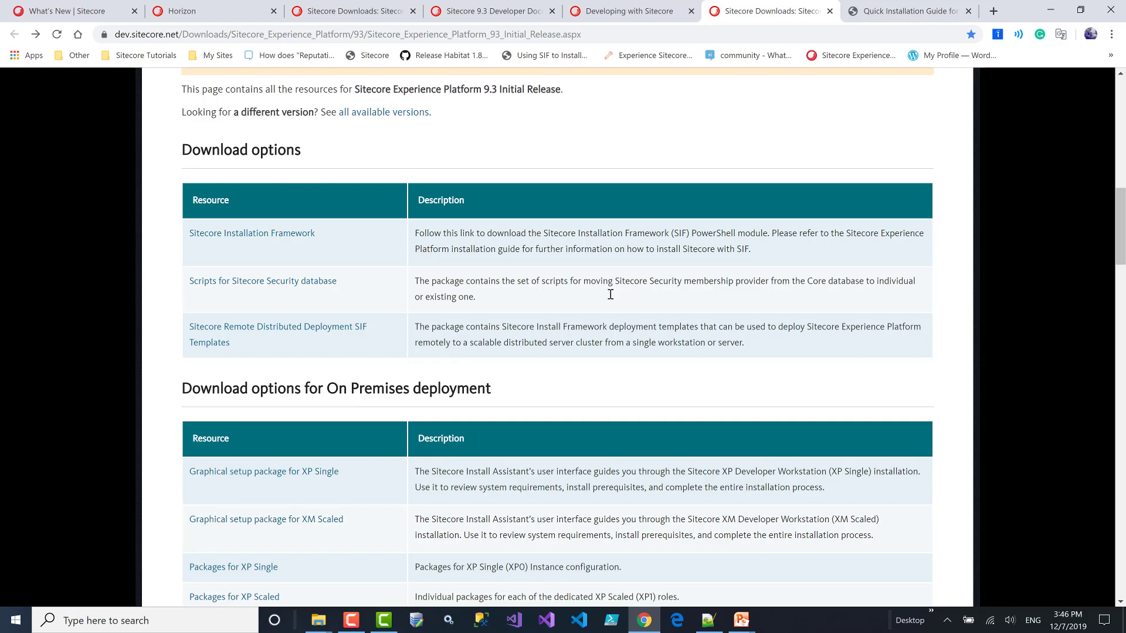
pyautogui.scroll(-7, 610, 295)
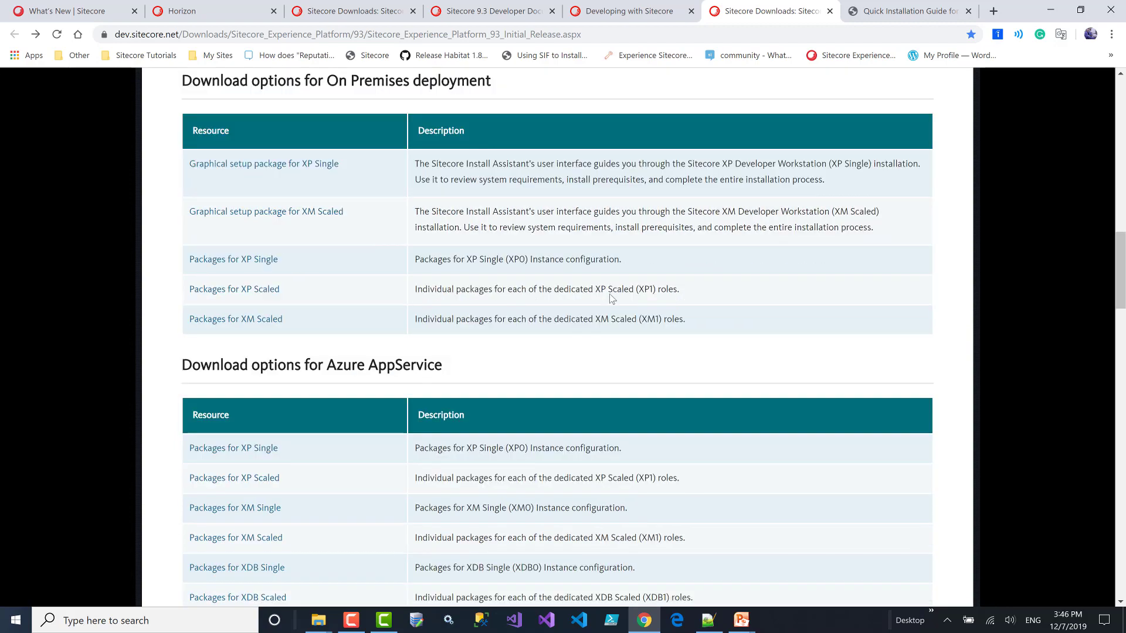
# Examine the On Premises deployment downloads, highlighting the graphical setup packages for XP Single and XM Scaled and the XP Scaled packages.
pyautogui.scroll(7, 610, 295)
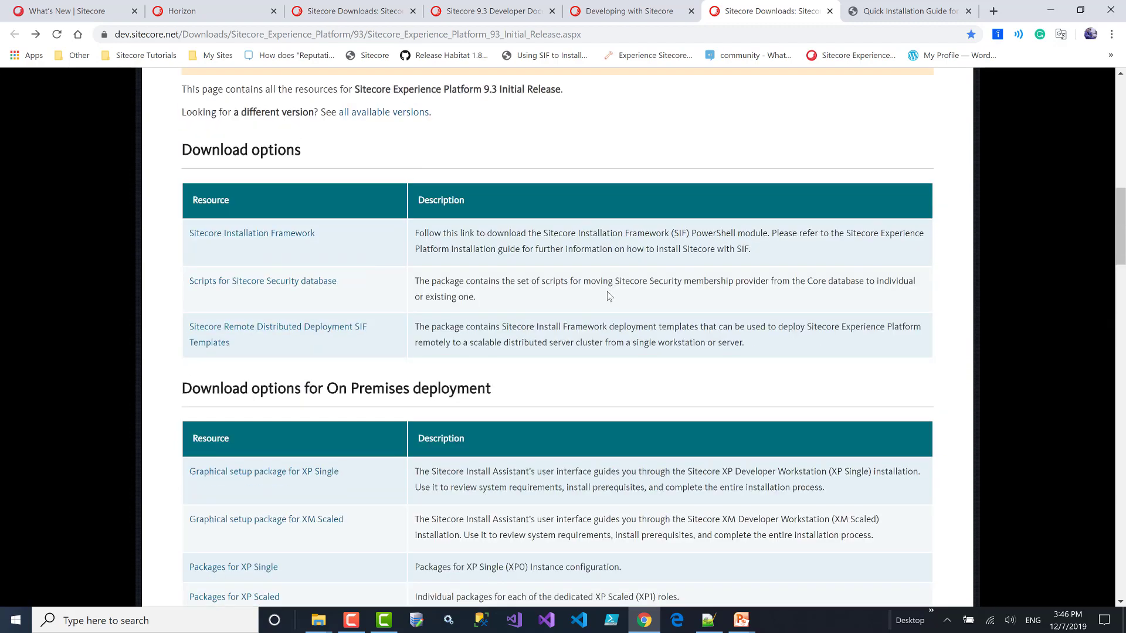
pyautogui.scroll(-3, 610, 292)
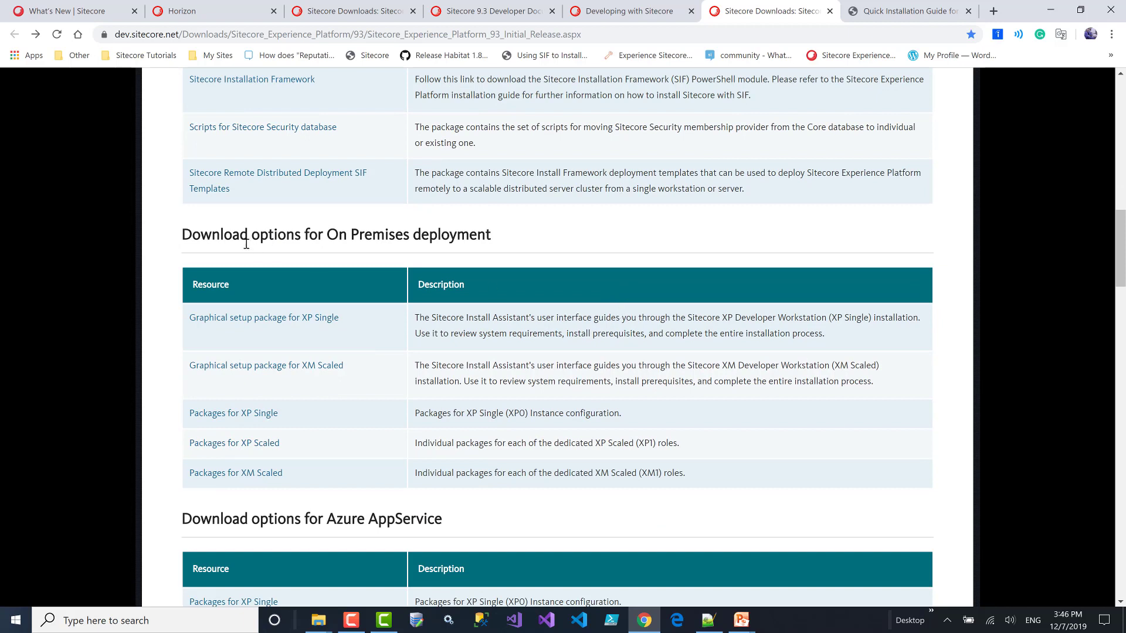
pyautogui.moveTo(364, 324); pyautogui.dragTo(184, 324)
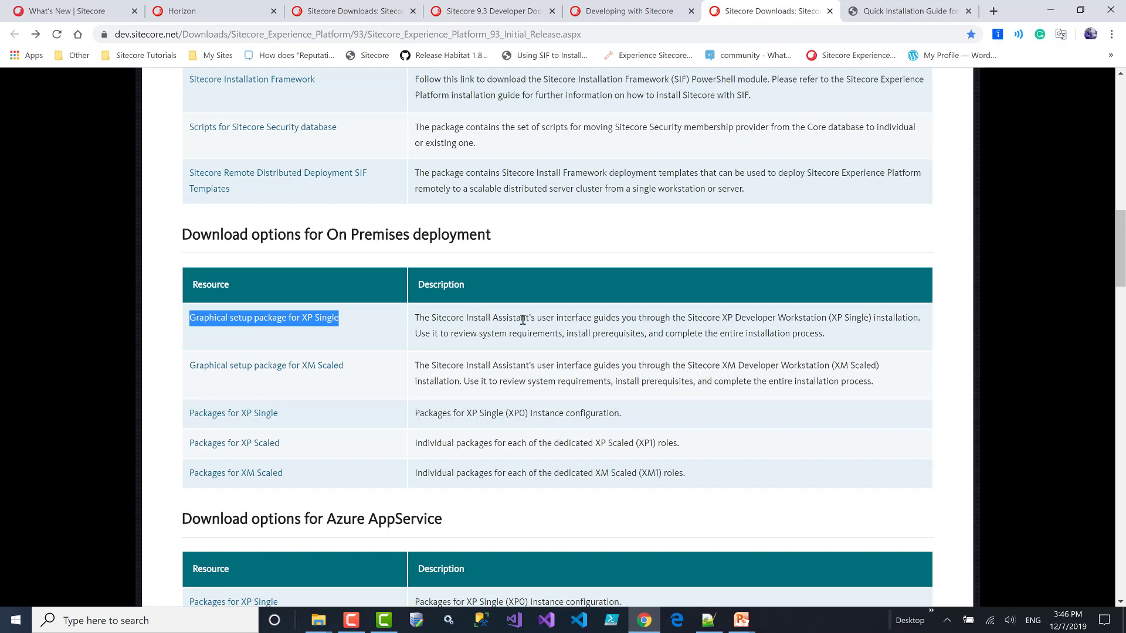
pyautogui.moveTo(507, 317); pyautogui.dragTo(526, 317)
pyautogui.moveTo(356, 320); pyautogui.dragTo(181, 317)
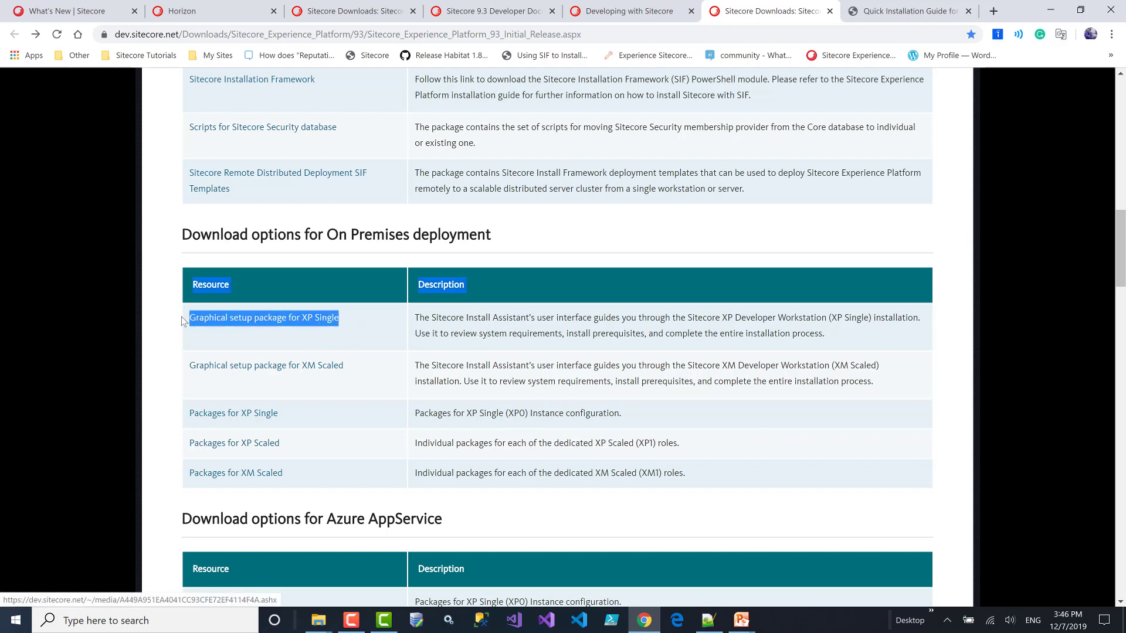
pyautogui.click(402, 331)
pyautogui.moveTo(344, 366); pyautogui.dragTo(196, 370)
pyautogui.scroll(-3, 370, 384)
pyautogui.moveTo(280, 289); pyautogui.dragTo(194, 290)
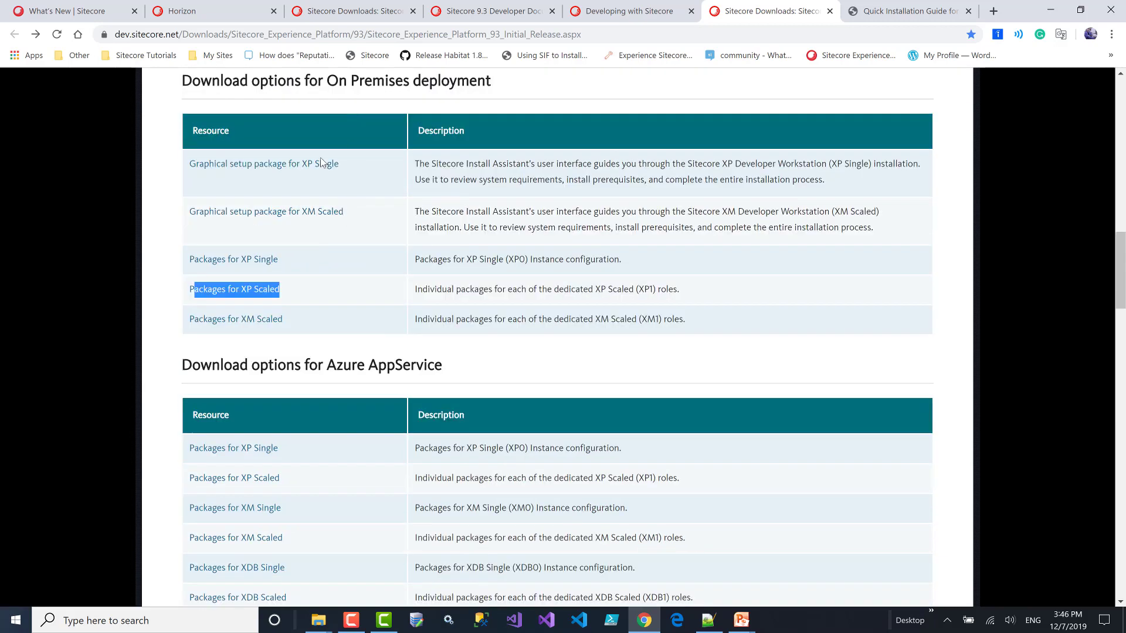
pyautogui.moveTo(339, 81); pyautogui.dragTo(527, 97)
# Highlight the Azure AppService downloads heading and look through the CDN, Blob Storage, release information, upgrade options and client translations sections.
pyautogui.scroll(-3, 523, 279)
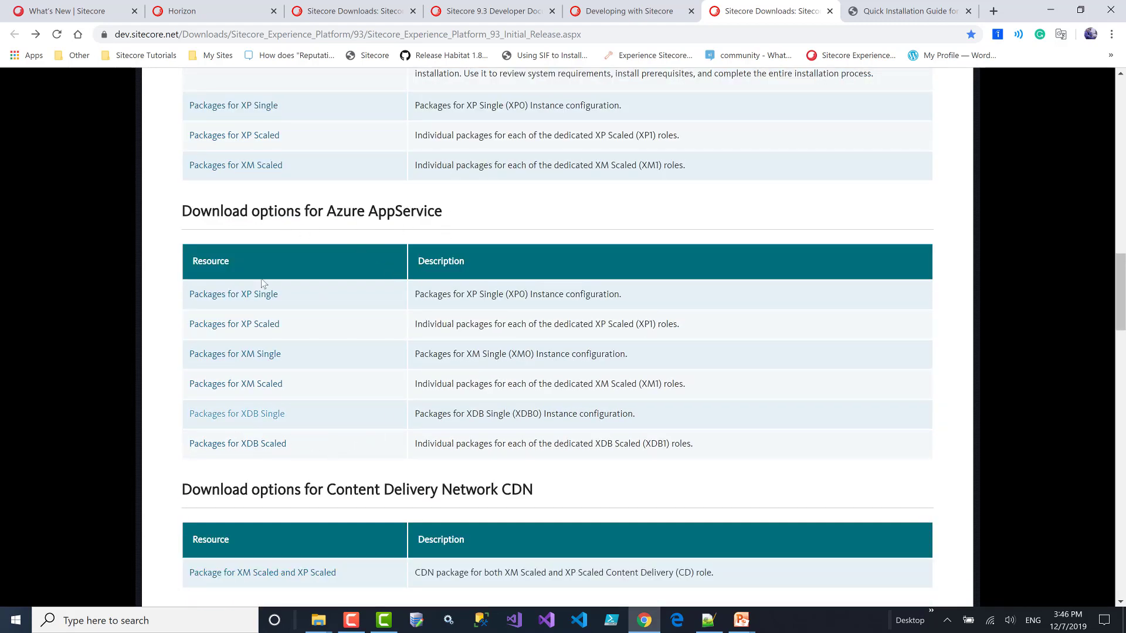
pyautogui.moveTo(444, 219); pyautogui.dragTo(297, 212)
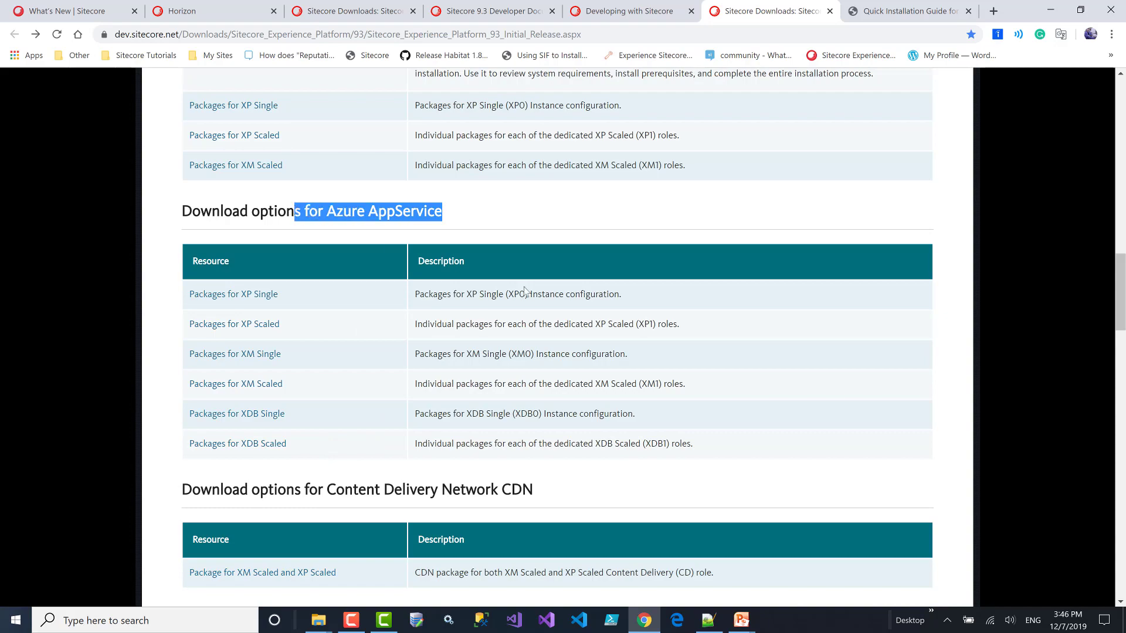
pyautogui.scroll(-5, 526, 291)
pyautogui.scroll(-3, 526, 292)
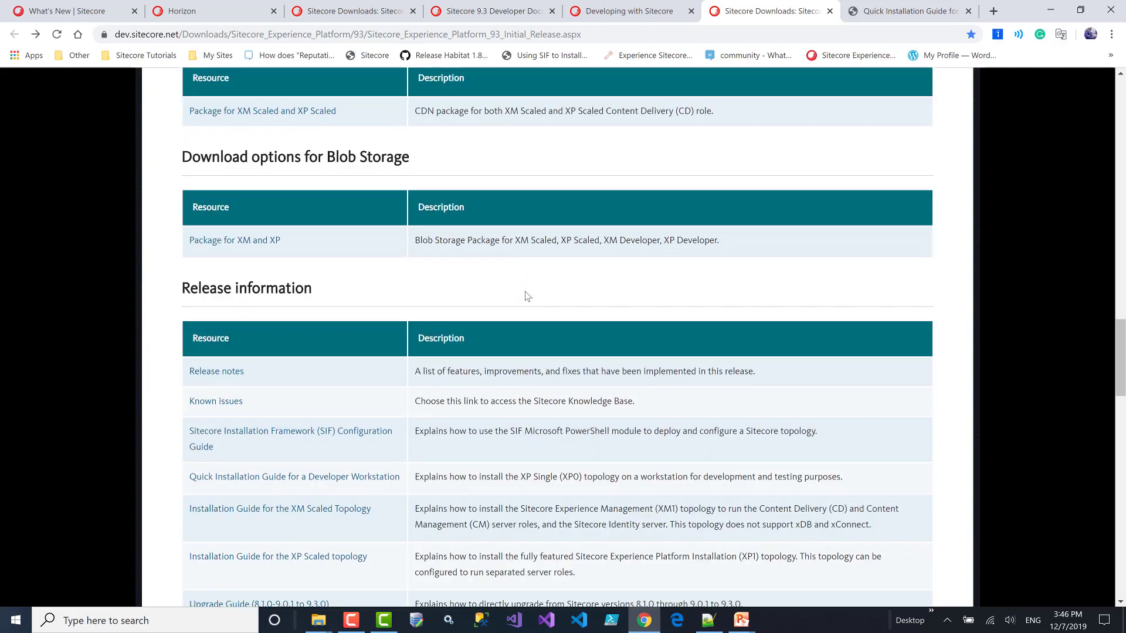
pyautogui.scroll(-3, 524, 291)
pyautogui.scroll(-8, 570, 451)
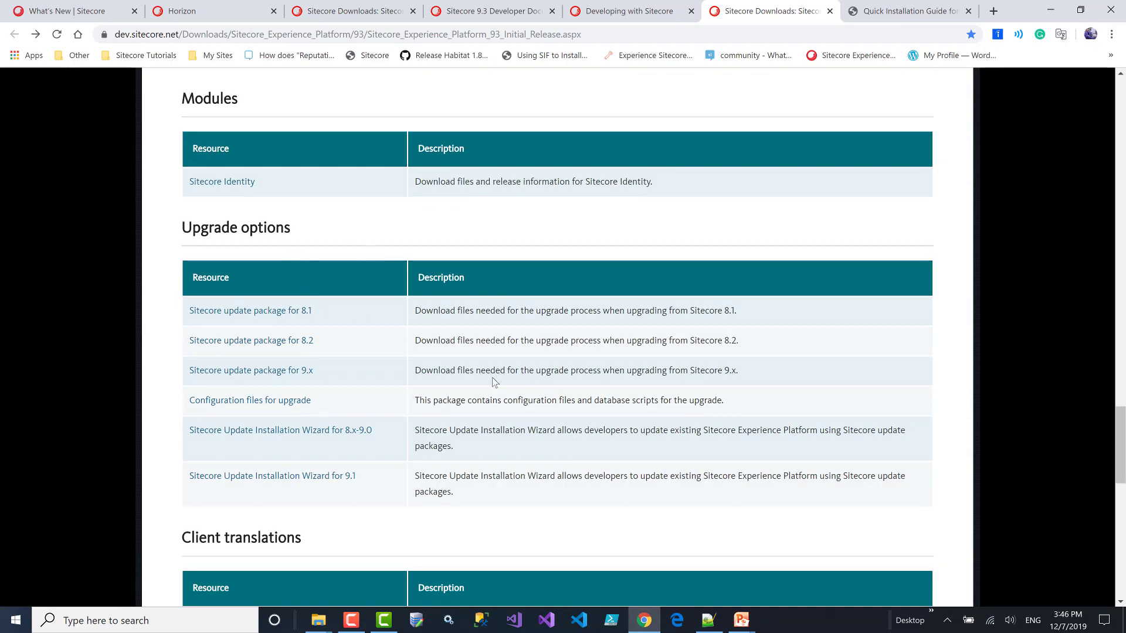
pyautogui.scroll(-5, 492, 381)
pyautogui.scroll(-2, 402, 369)
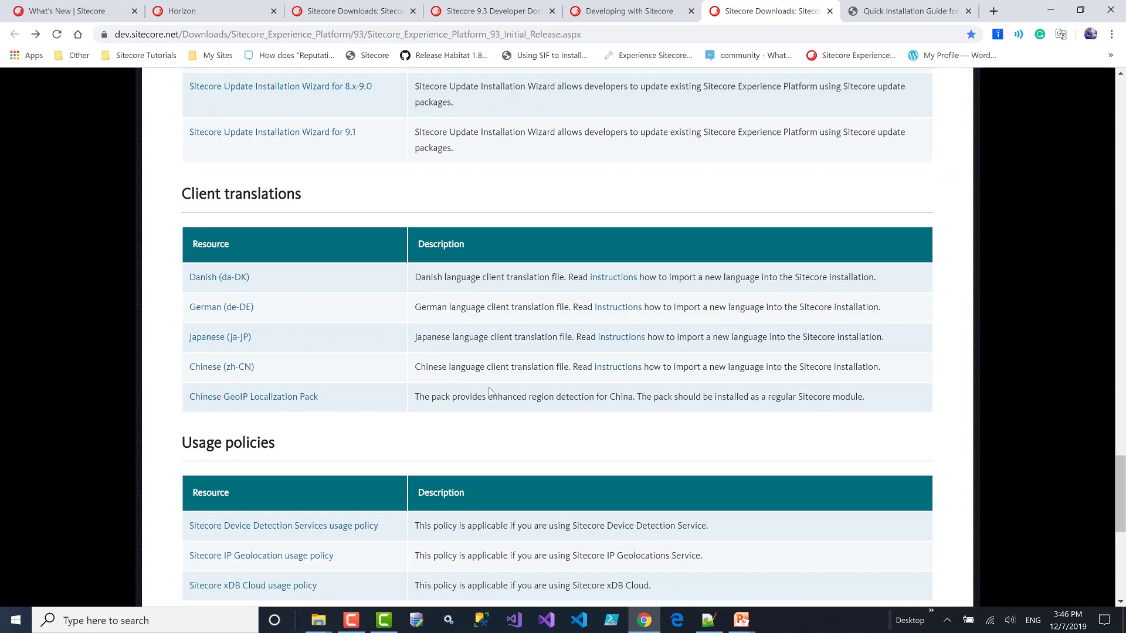
# Return to the Release information section and open the Release notes in a new browser tab.
pyautogui.scroll(8, 513, 405)
pyautogui.scroll(2, 514, 404)
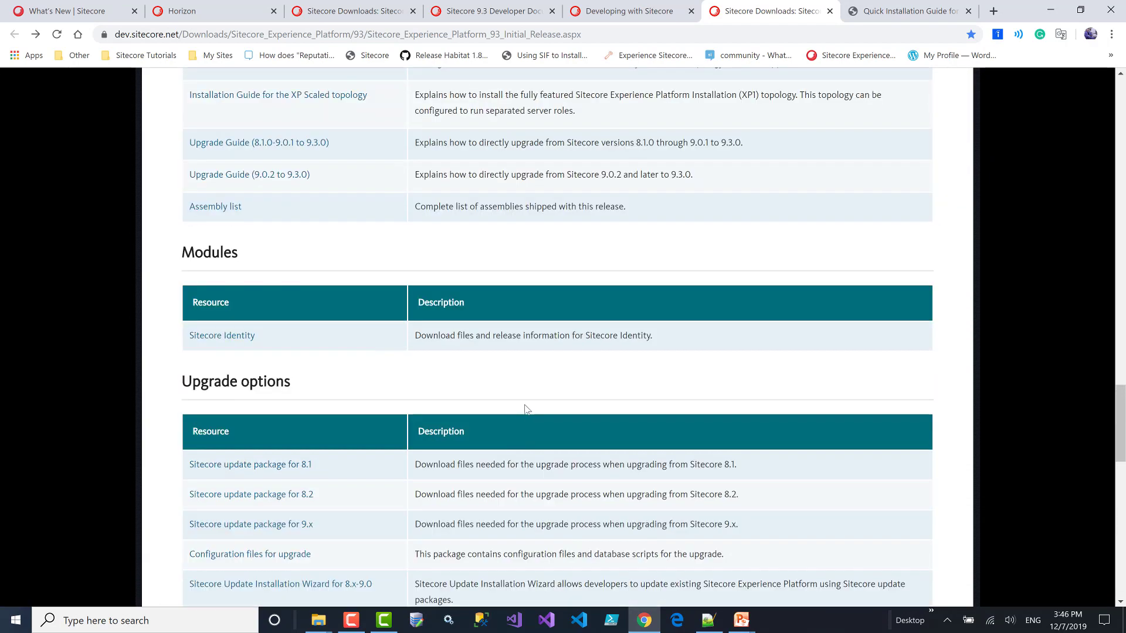
pyautogui.scroll(6, 525, 409)
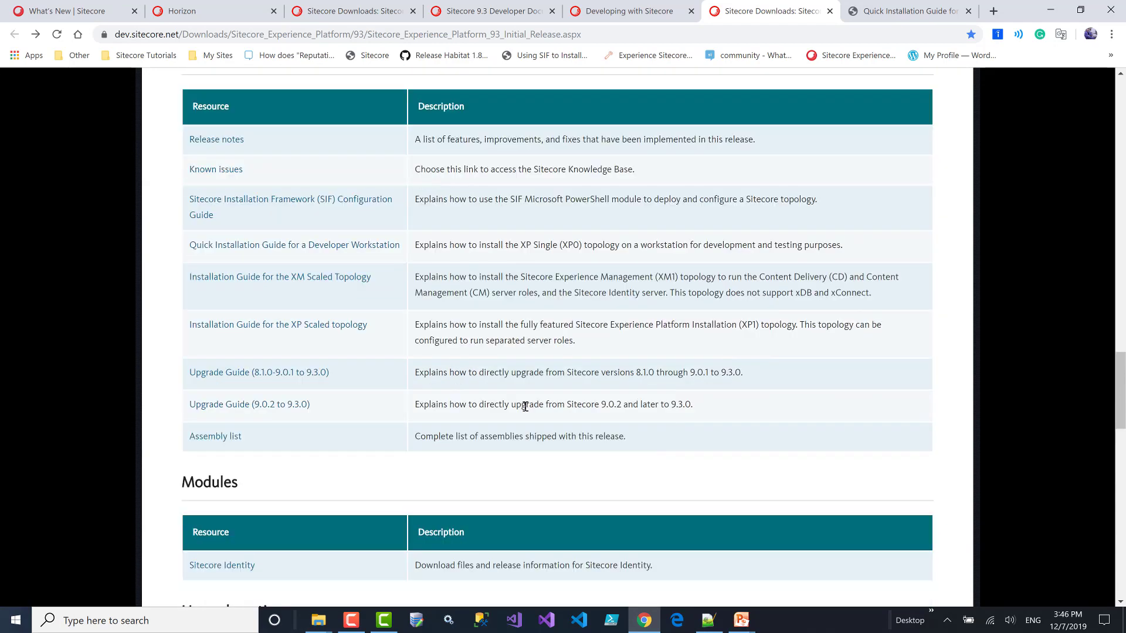
pyautogui.scroll(-8, 525, 404)
pyautogui.scroll(13, 526, 407)
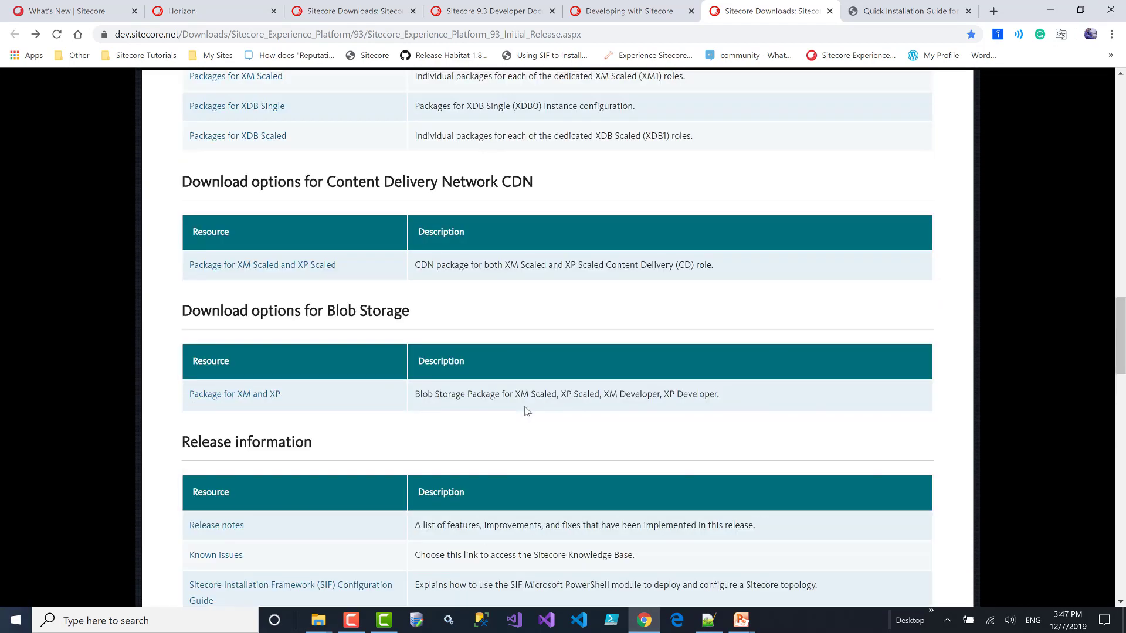
pyautogui.rightClick(201, 524)
pyautogui.click(242, 401)
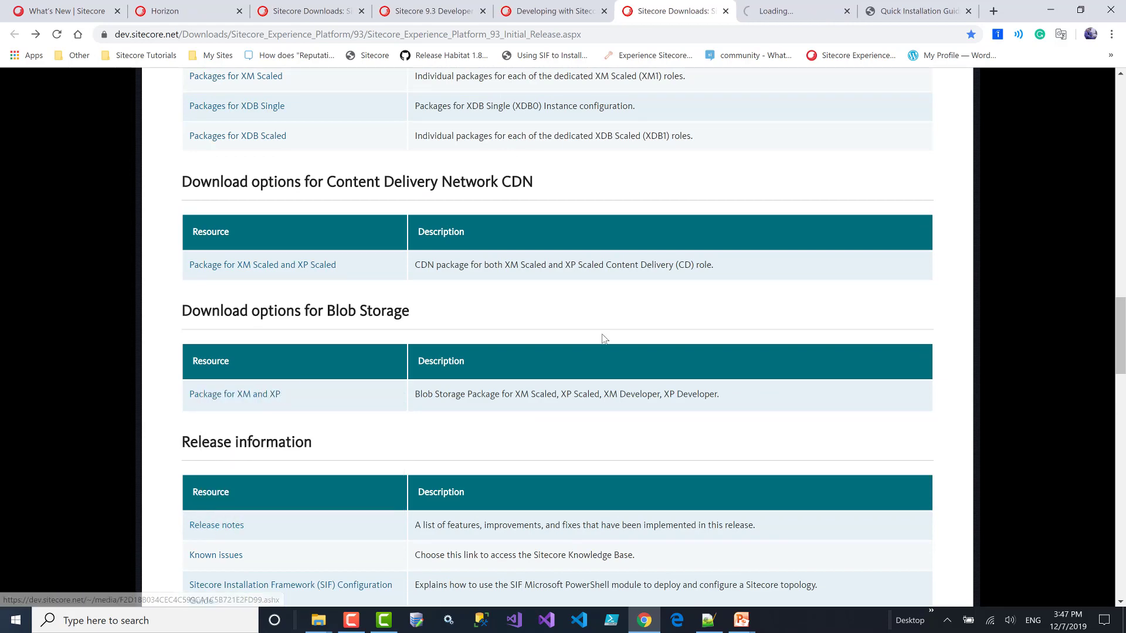
# Look over the installation and upgrade guides in the Release information table, including the Quick Installation Guide for a Developer Workstation.
pyautogui.scroll(-3, 666, 420)
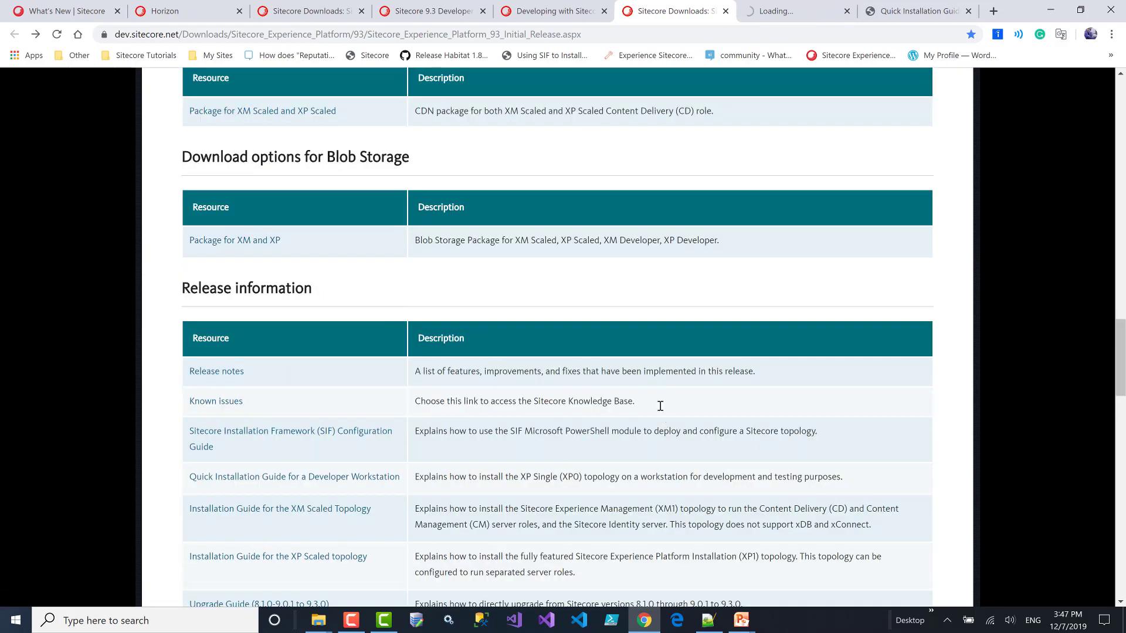
pyautogui.scroll(-3, 661, 406)
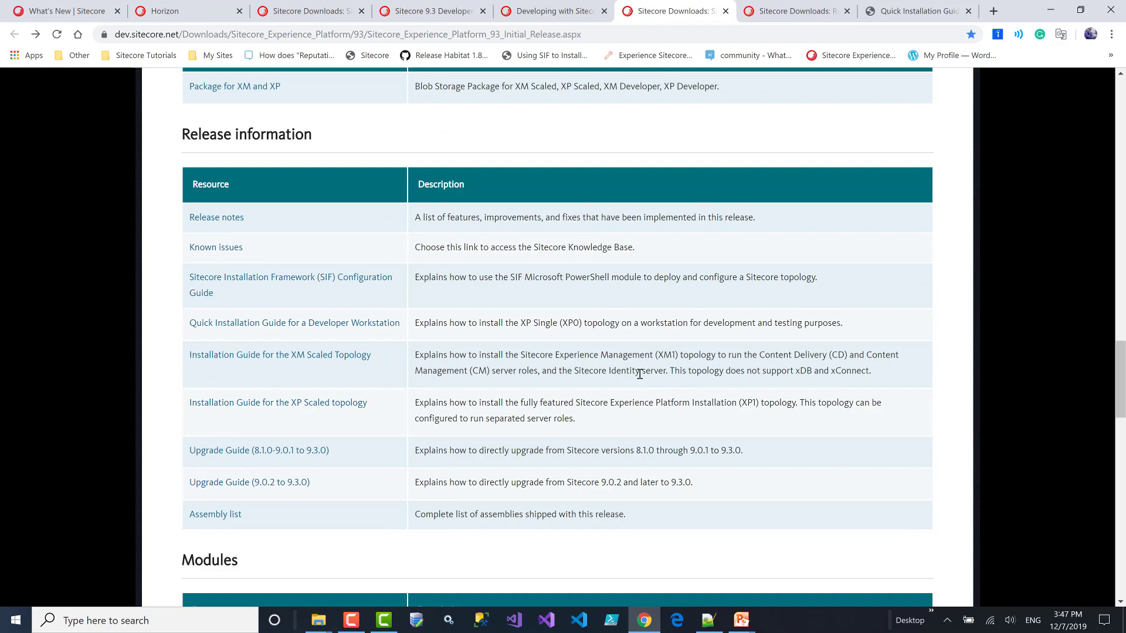
pyautogui.scroll(6, 640, 374)
pyautogui.scroll(2, 640, 378)
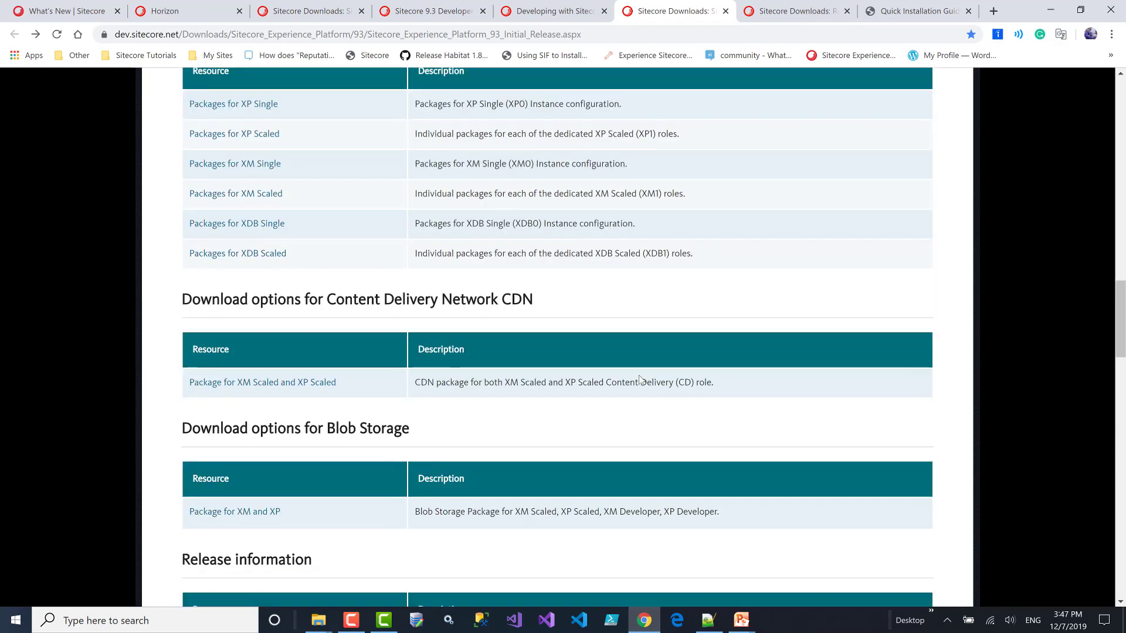
pyautogui.scroll(-11, 640, 378)
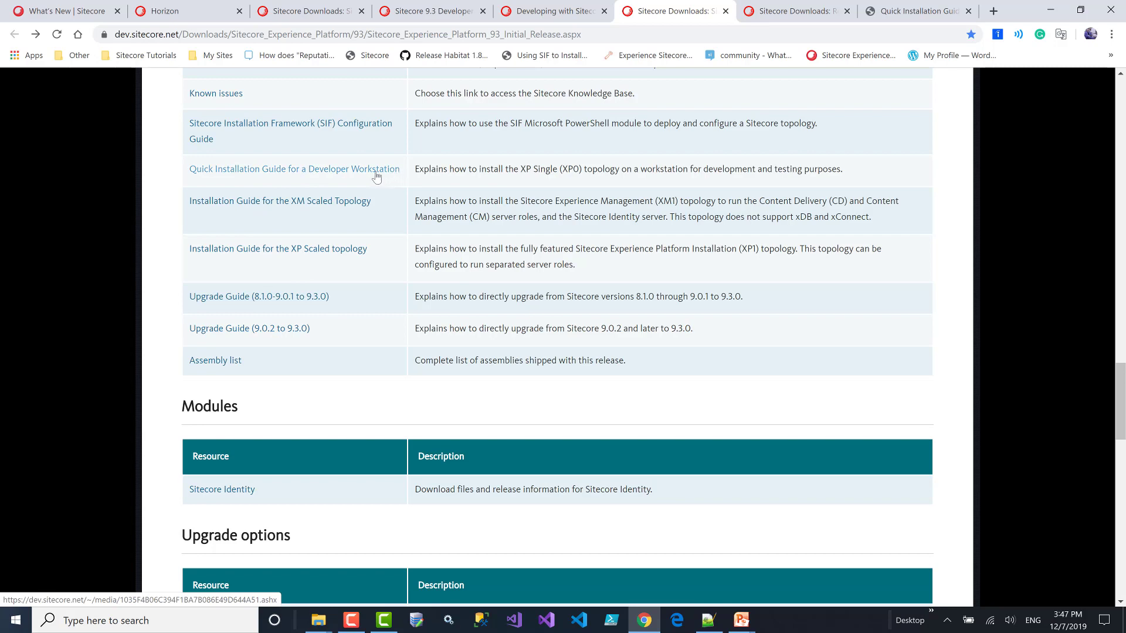
# Read the 9.3.0 Release Notes highlights, marking the bot detection item that removes the need for a Captcha element.
pyautogui.click(774, 12)
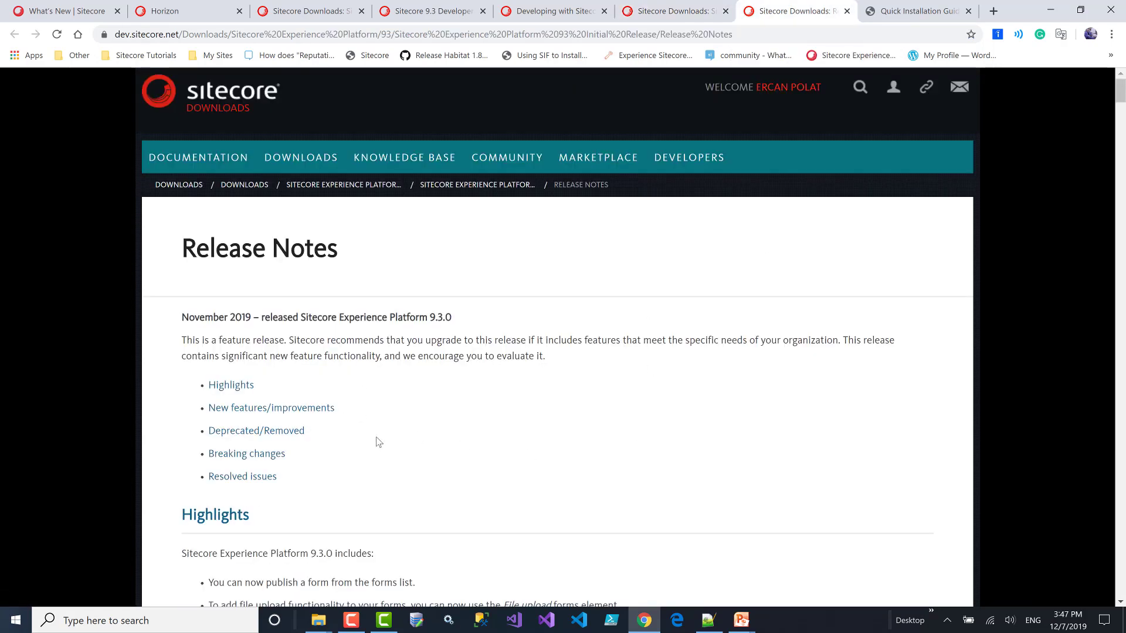
pyautogui.scroll(-5, 376, 443)
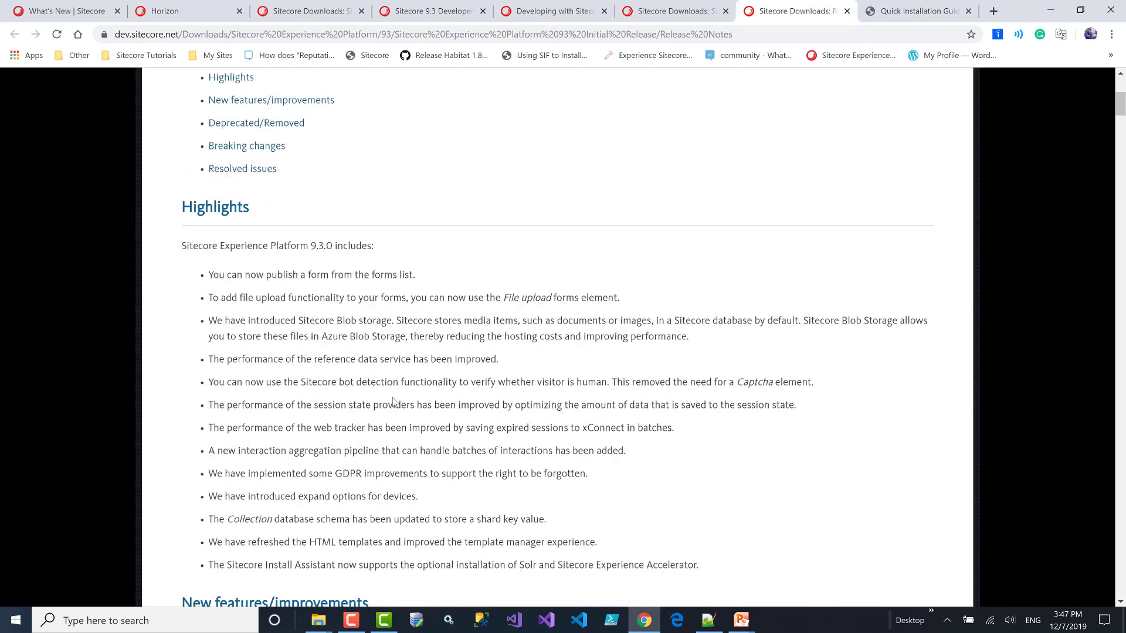
pyautogui.scroll(-3, 492, 366)
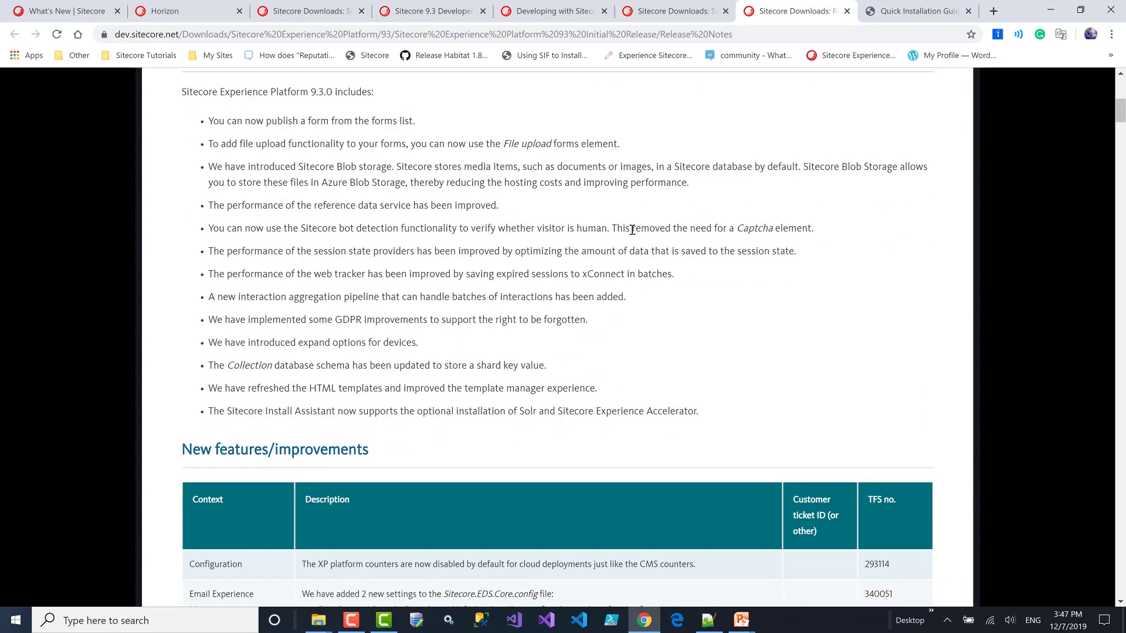
pyautogui.moveTo(625, 229); pyautogui.dragTo(788, 229)
pyautogui.moveTo(220, 229); pyautogui.dragTo(401, 229)
pyautogui.moveTo(814, 228); pyautogui.dragTo(683, 229)
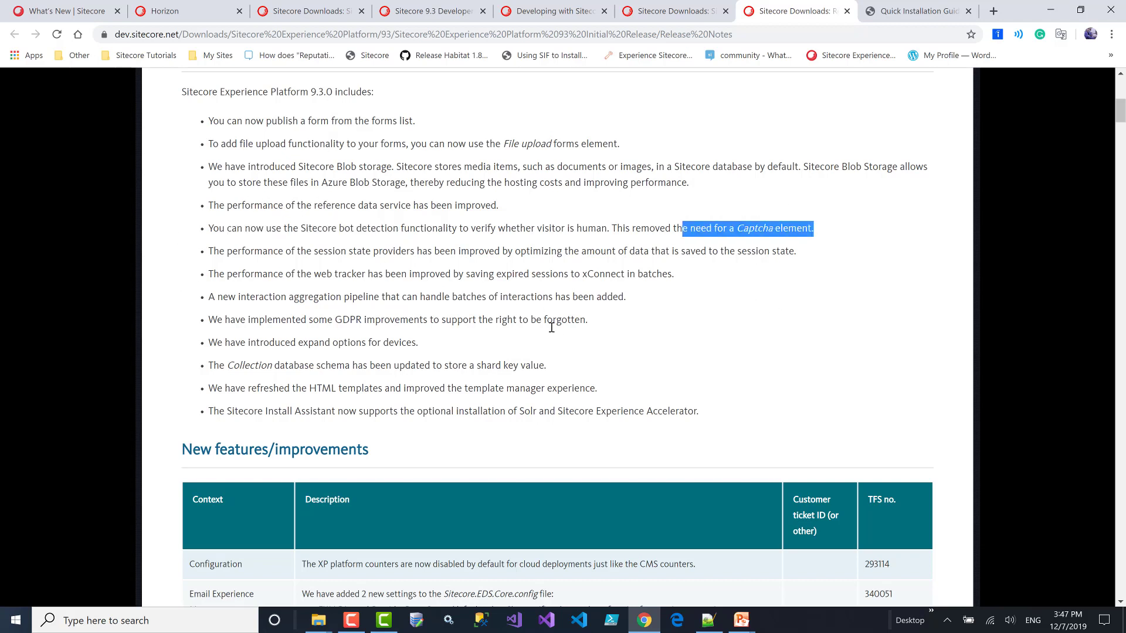
# Highlight the Sitecore Install Assistant item in the release notes, including its mentions of Solr and Sitecore Experience Accelerator.
pyautogui.moveTo(686, 411); pyautogui.dragTo(220, 413)
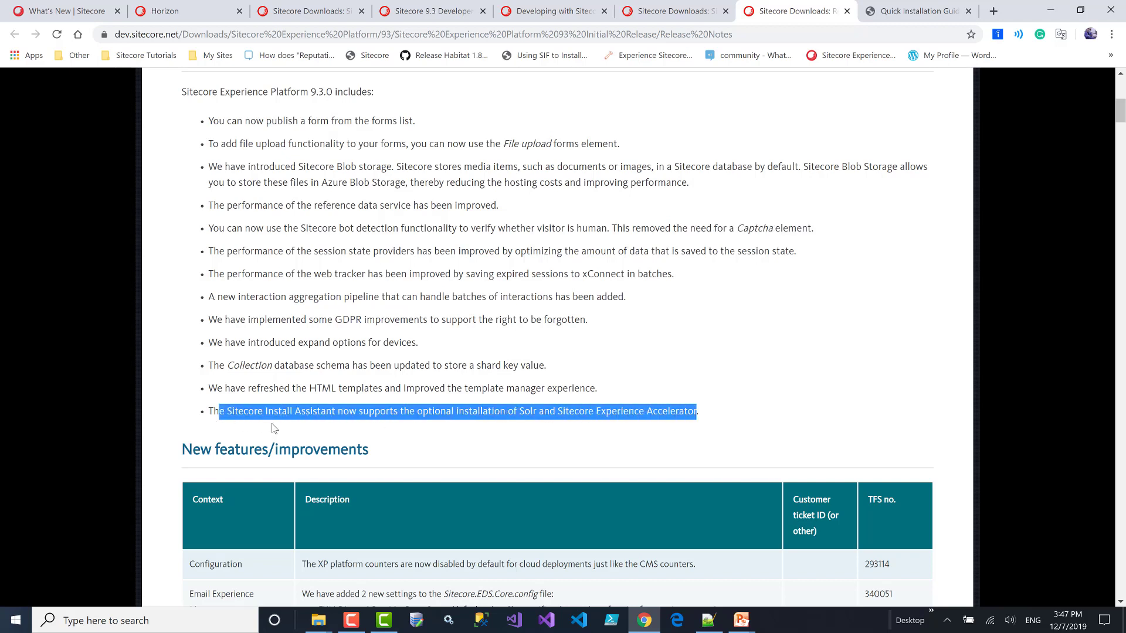
pyautogui.click(394, 433)
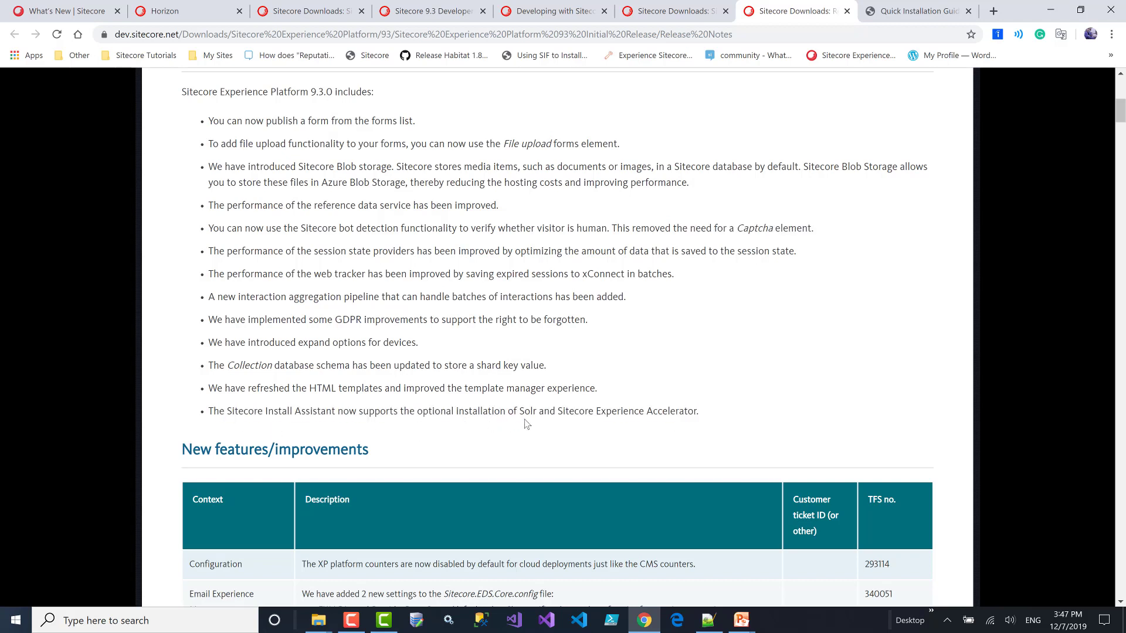
pyautogui.moveTo(685, 416); pyautogui.dragTo(534, 431)
pyautogui.click(500, 414)
pyautogui.moveTo(508, 414); pyautogui.dragTo(536, 414)
pyautogui.moveTo(702, 414); pyautogui.dragTo(554, 414)
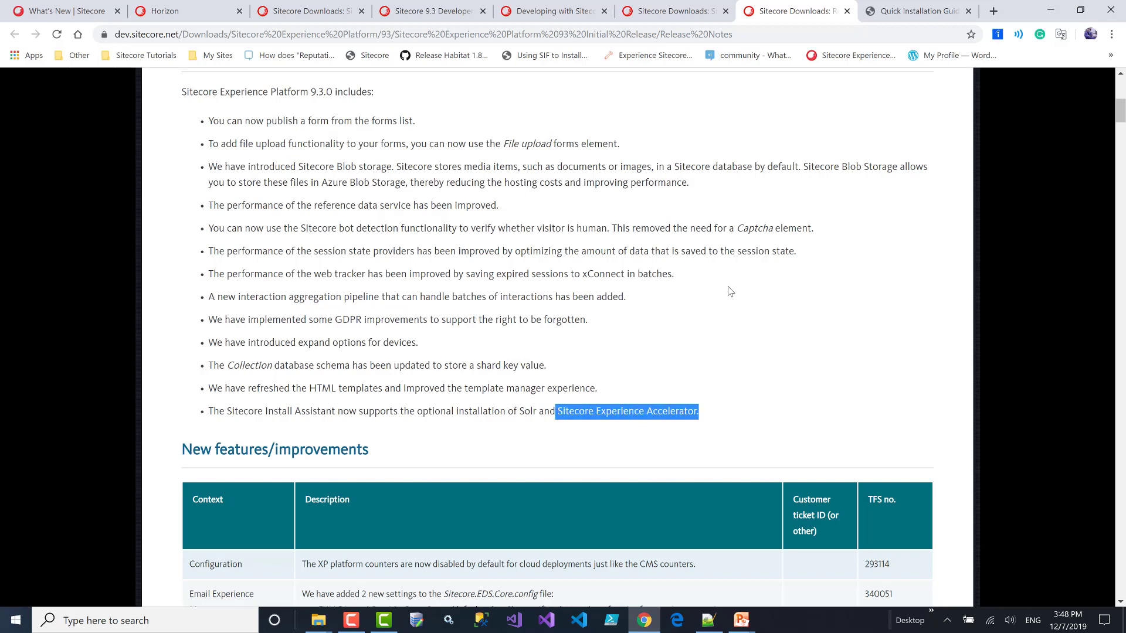
# Look through the Quick Installation Guide for a Single Developer Workstation, from the cover and table of contents to the supported topologies.
pyautogui.click(906, 12)
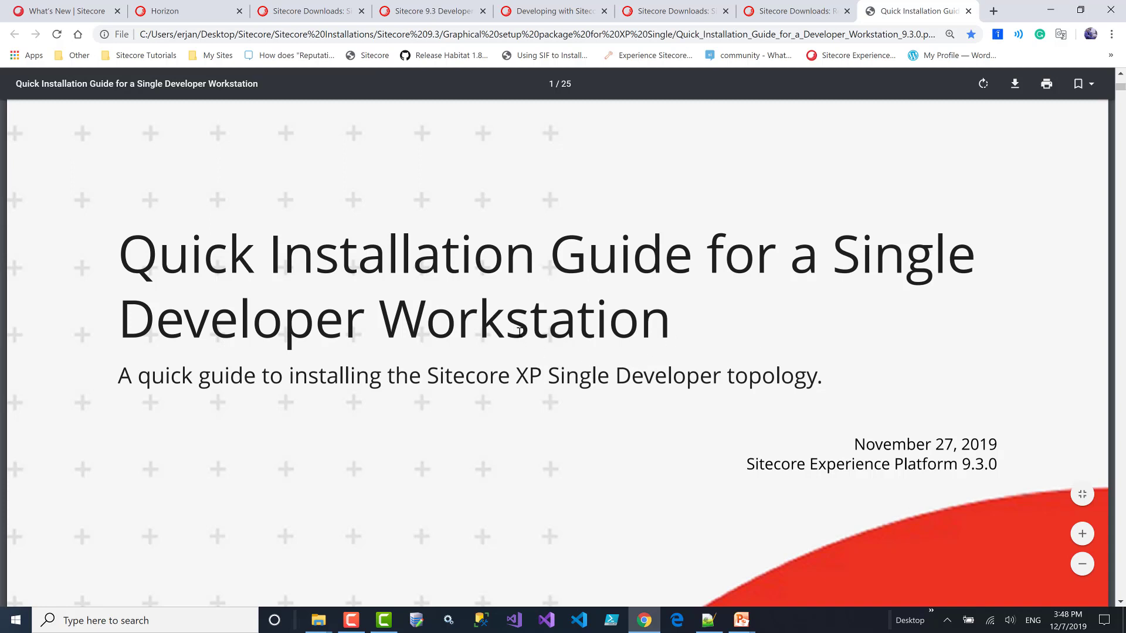
pyautogui.scroll(-6, 518, 350)
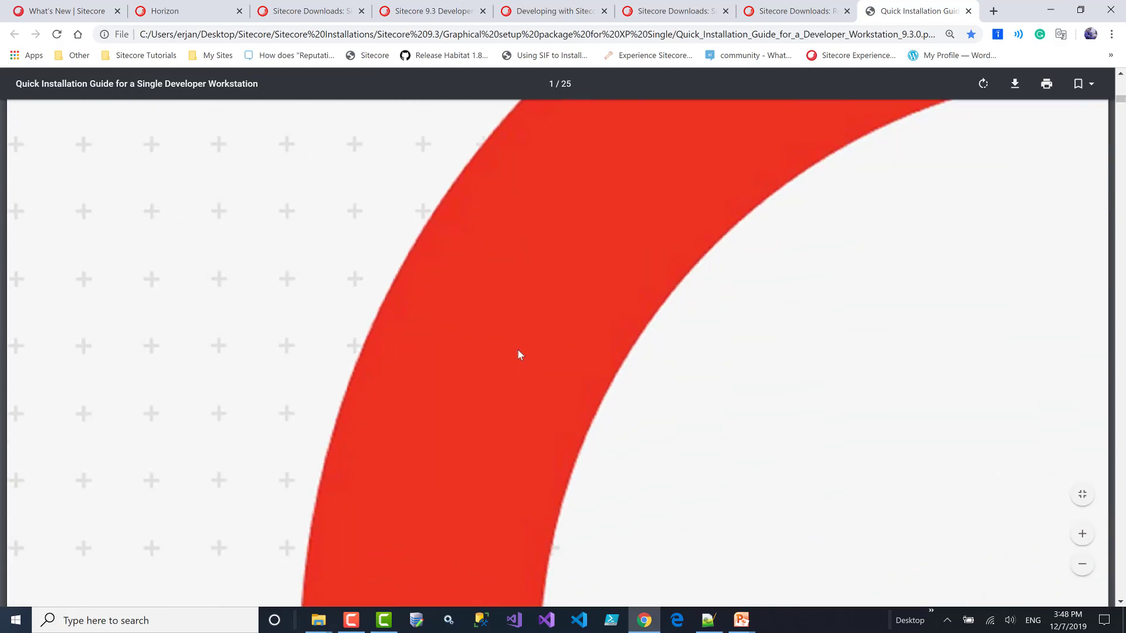
pyautogui.scroll(-10, 519, 352)
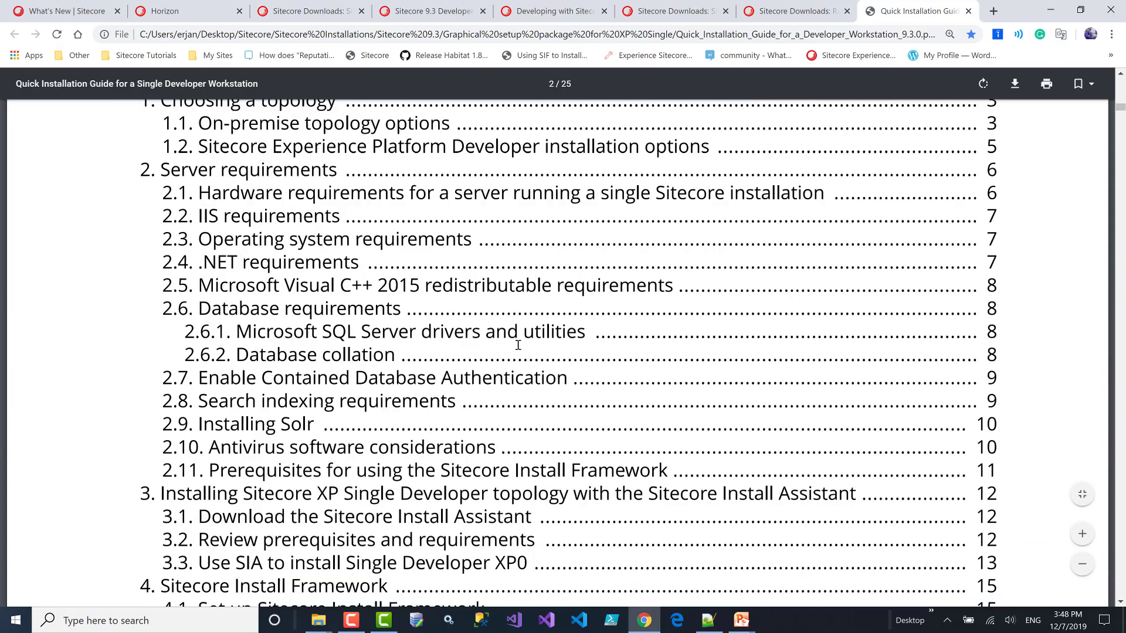
pyautogui.scroll(-10, 519, 346)
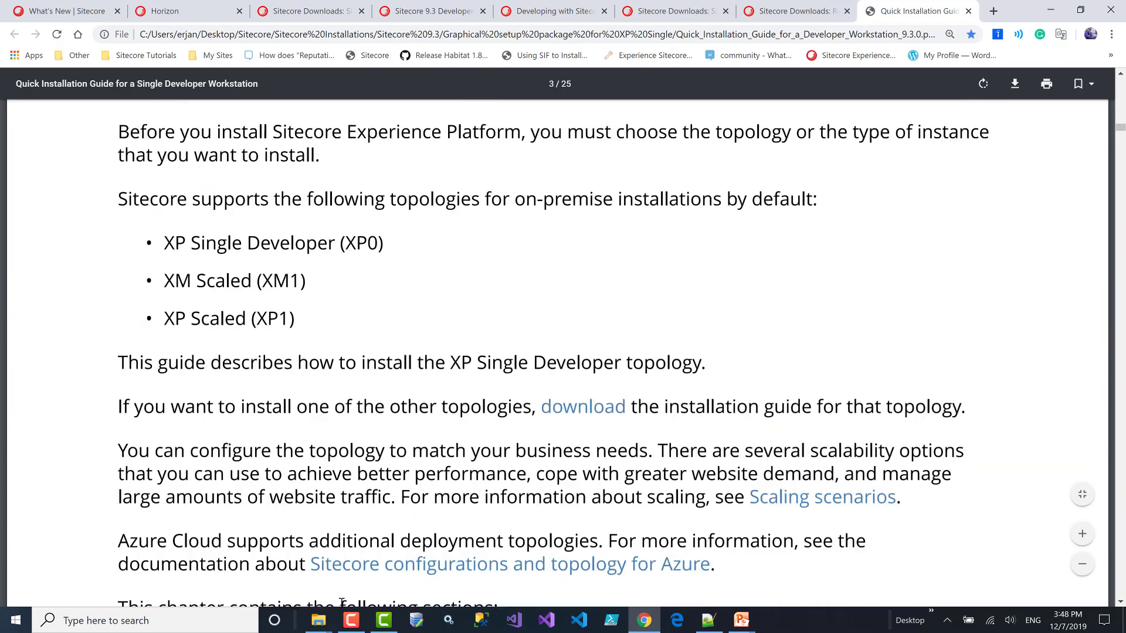
# Switch to File Explorer, open the extracted Setup XP0 Developer Workstation rev. 1.1.0-r105 folder and run setup.exe as administrator.
pyautogui.moveTo(320, 624)
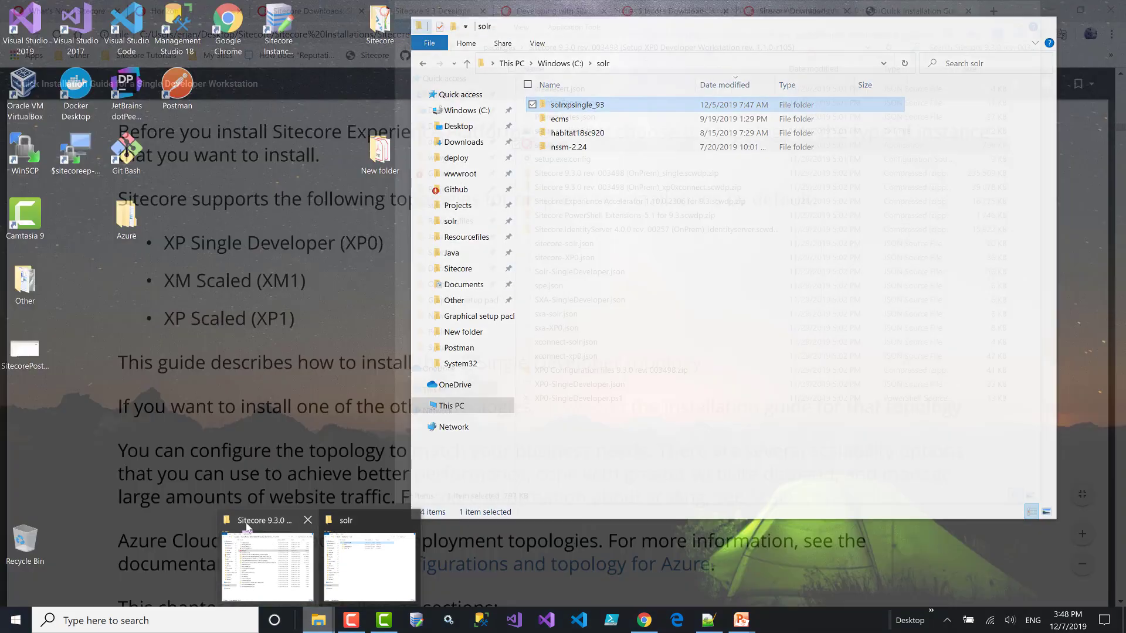
pyautogui.click(384, 566)
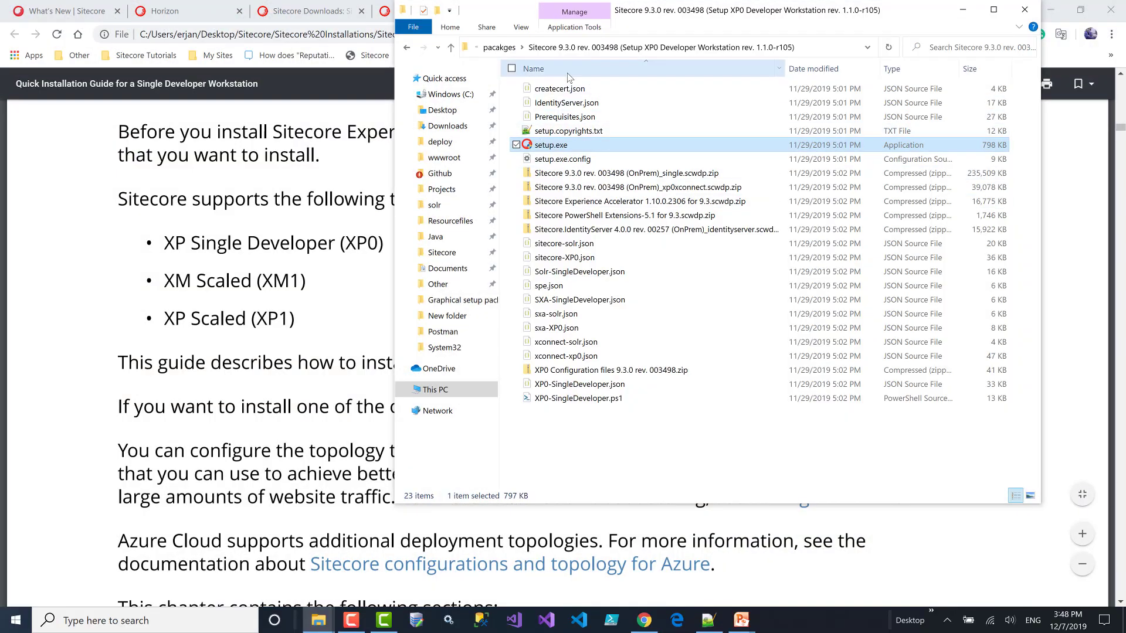
pyautogui.click(500, 47)
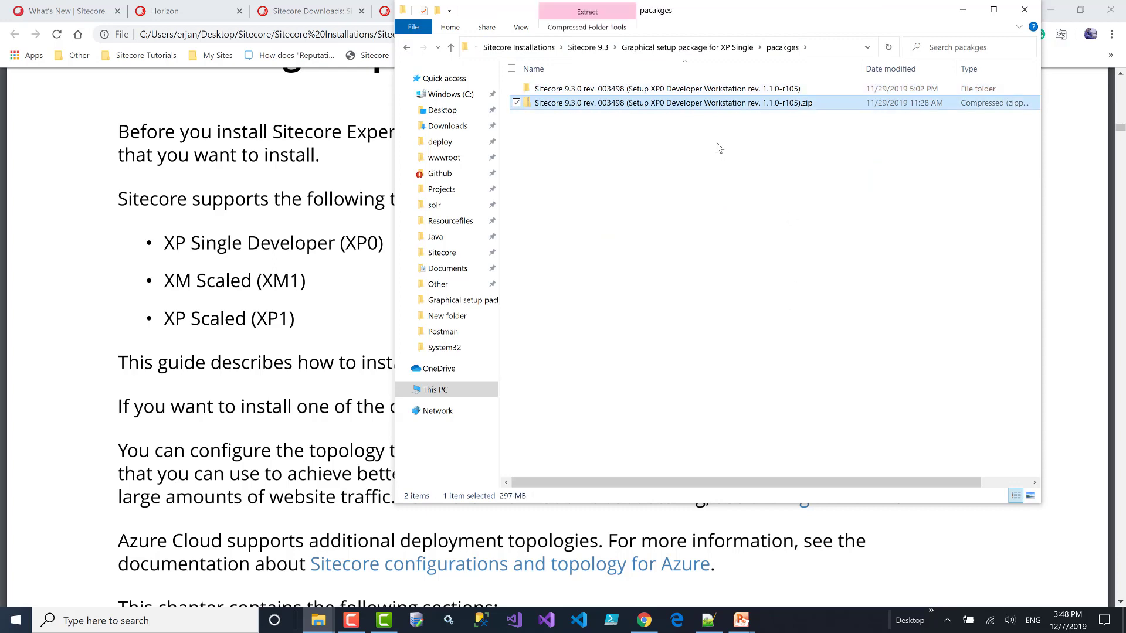
pyautogui.doubleClick(697, 89)
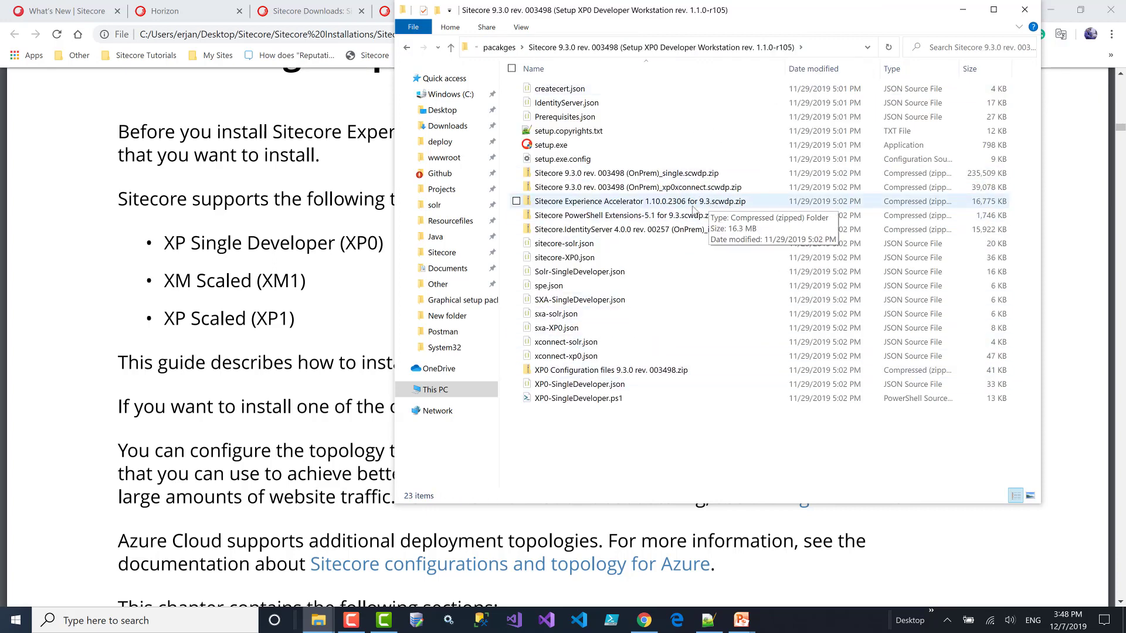
pyautogui.rightClick(553, 149)
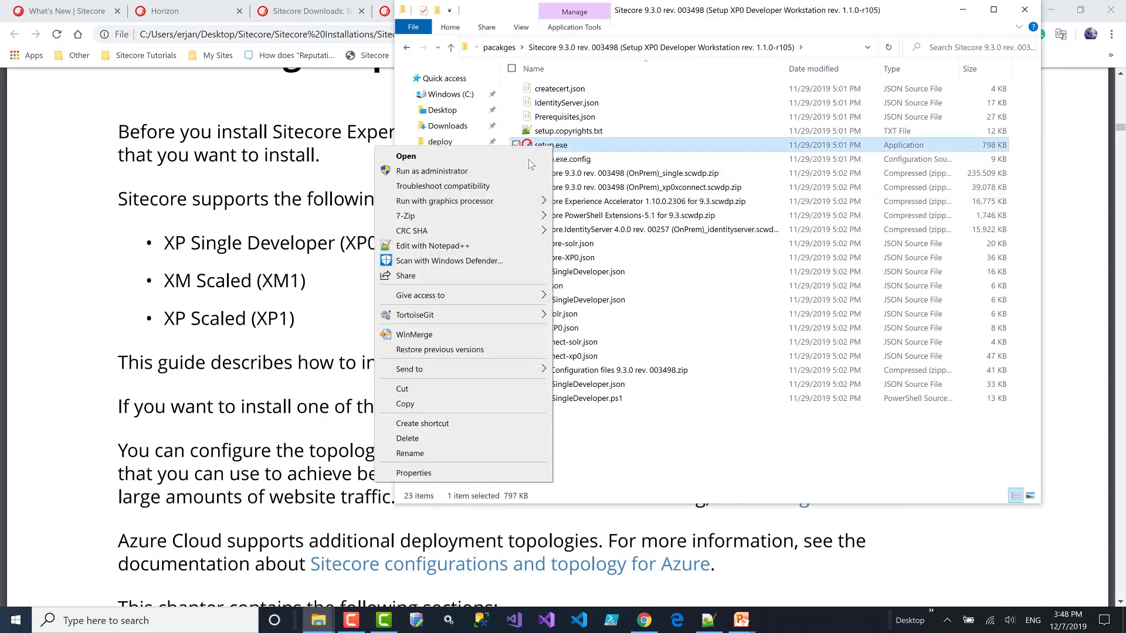
pyautogui.click(484, 176)
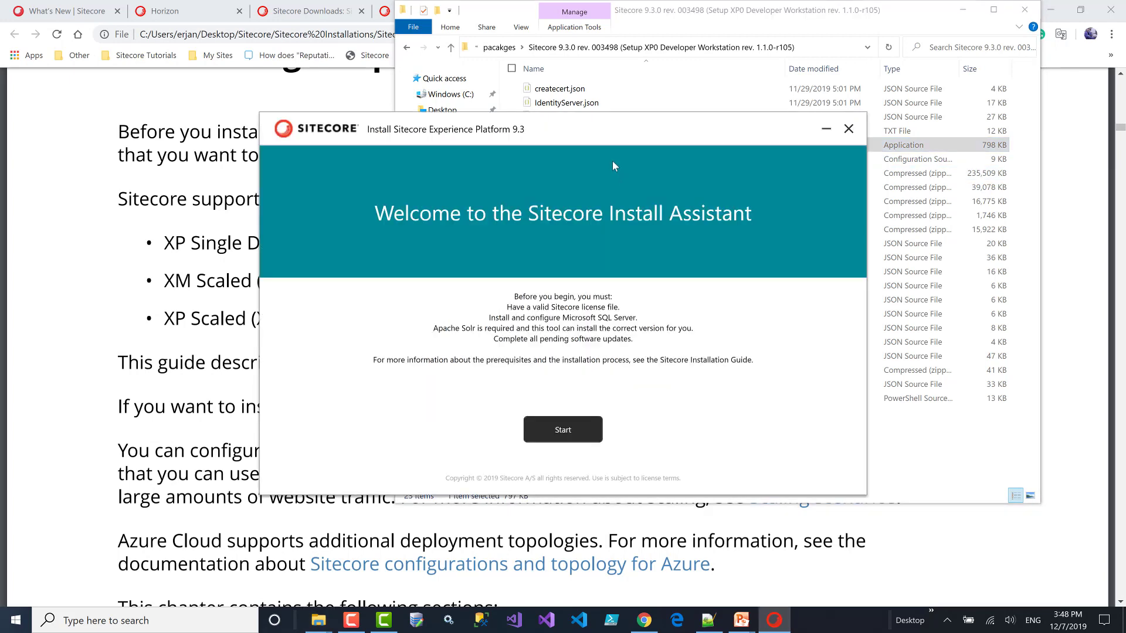
# Start the Sitecore Install Assistant and install the Sitecore Install Framework and Windows Server prerequisites, viewing the installation status, and continue to the Solr setup.
pyautogui.click(560, 437)
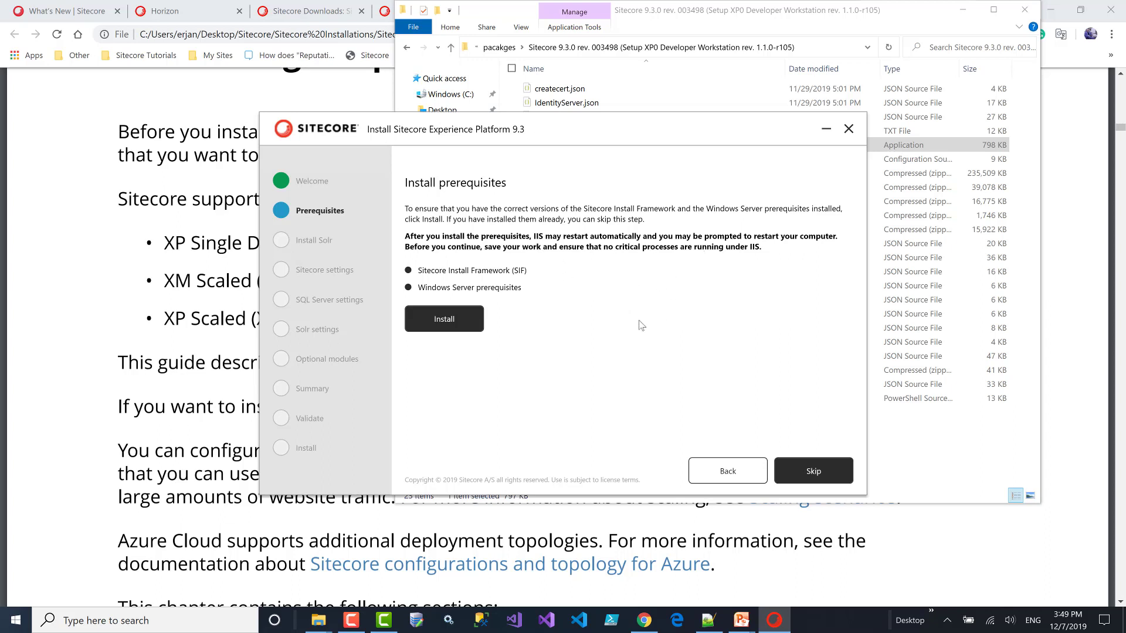
pyautogui.click(439, 321)
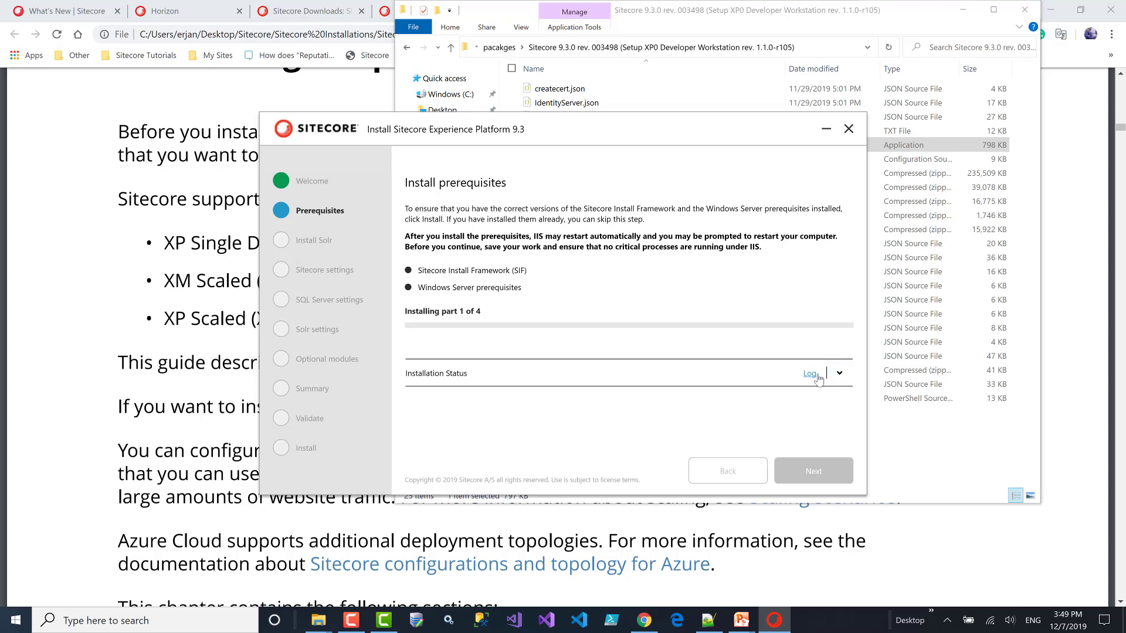
pyautogui.click(840, 374)
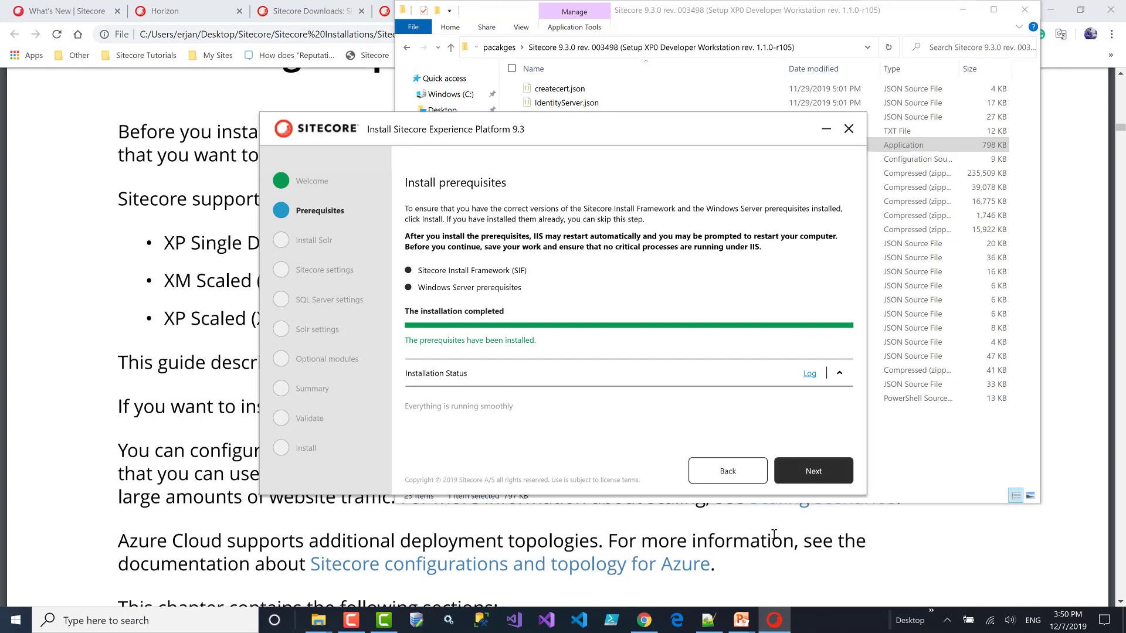
pyautogui.click(813, 472)
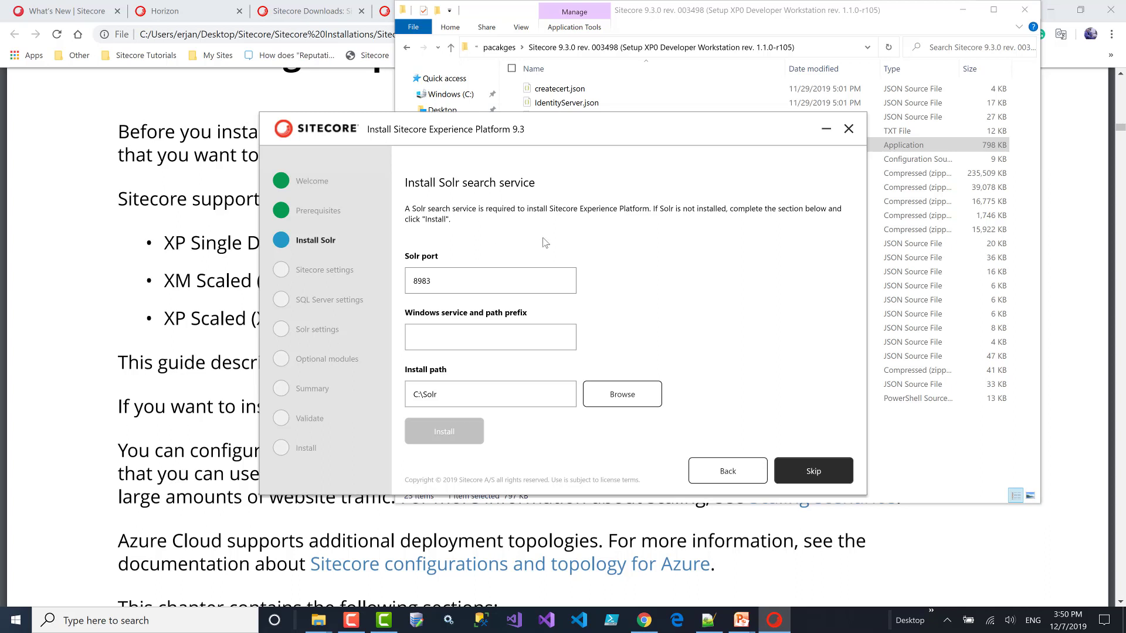
# Set the Solr port to 8986 and the Windows service and path prefix to solrxpsingle_93, copied from the Notepad++ notes.
pyautogui.click(457, 284)
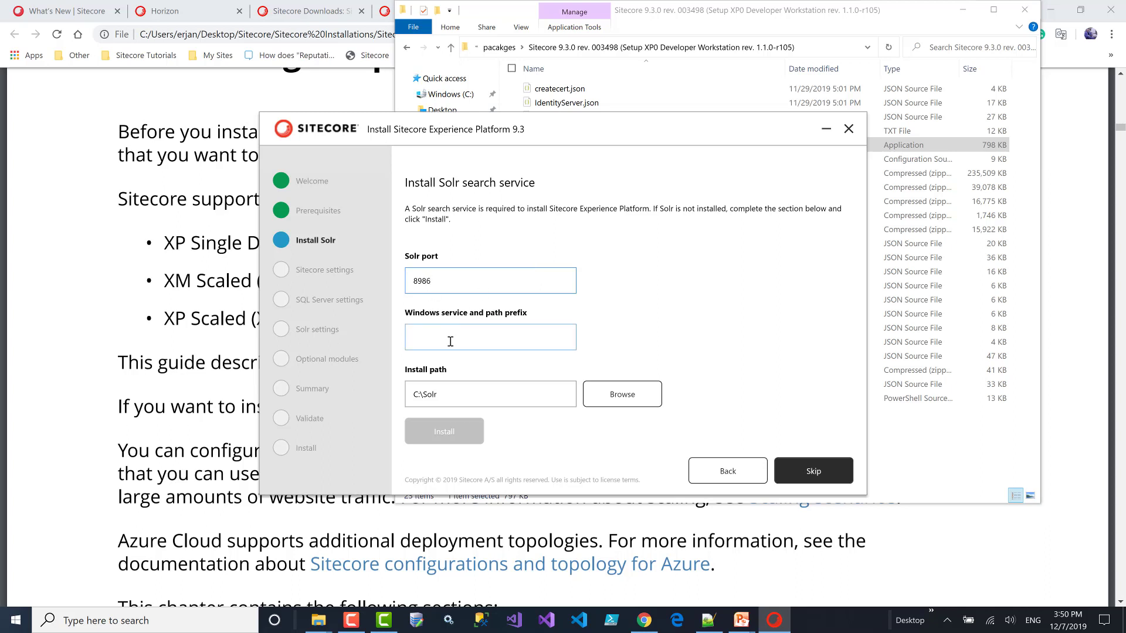
pyautogui.click(708, 622)
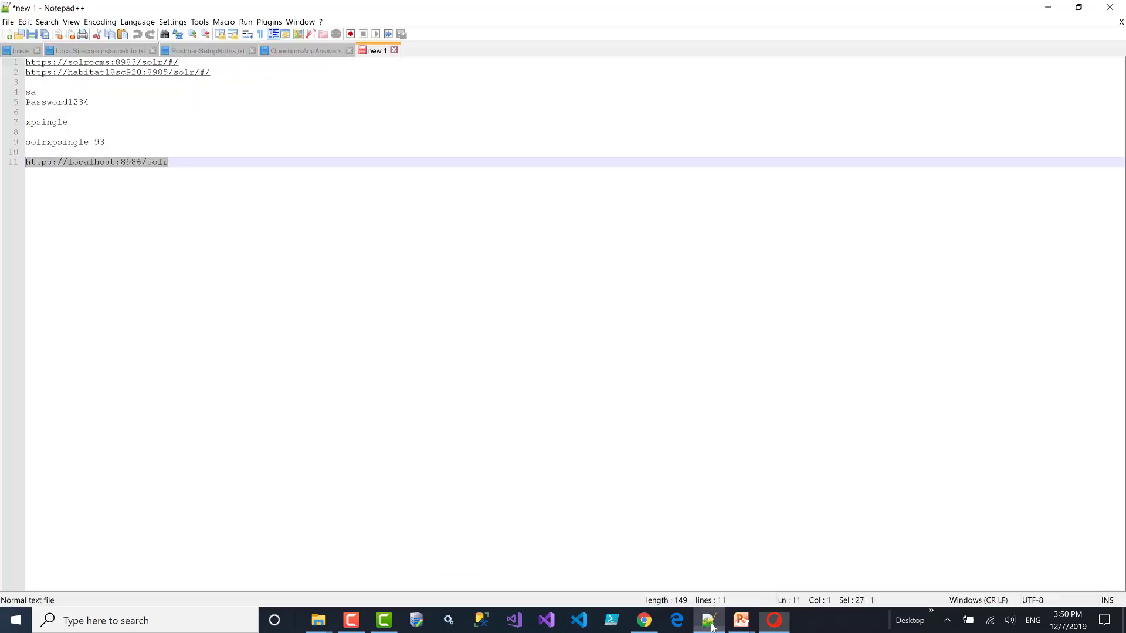
pyautogui.click(250, 247)
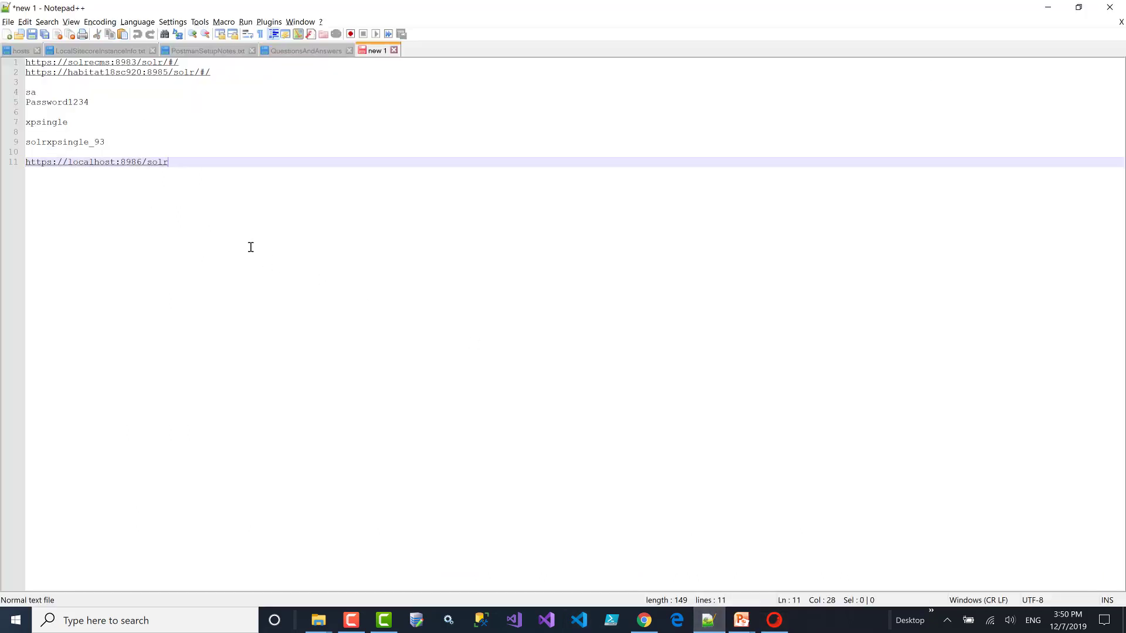
pyautogui.doubleClick(82, 142)
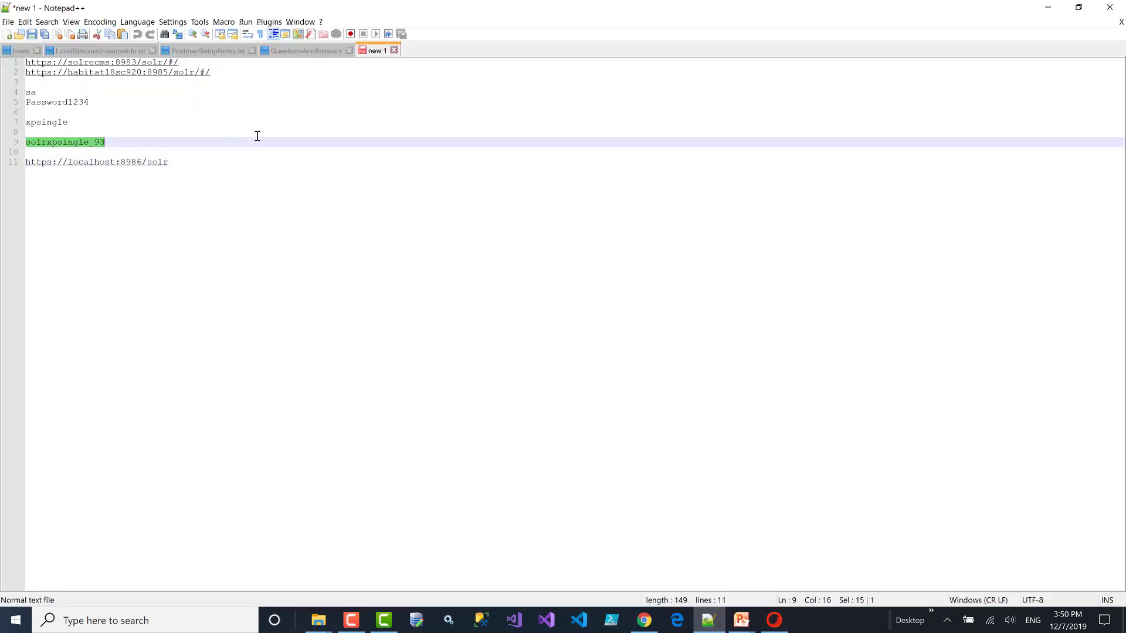
pyautogui.hotkey('alt', 'Tab')
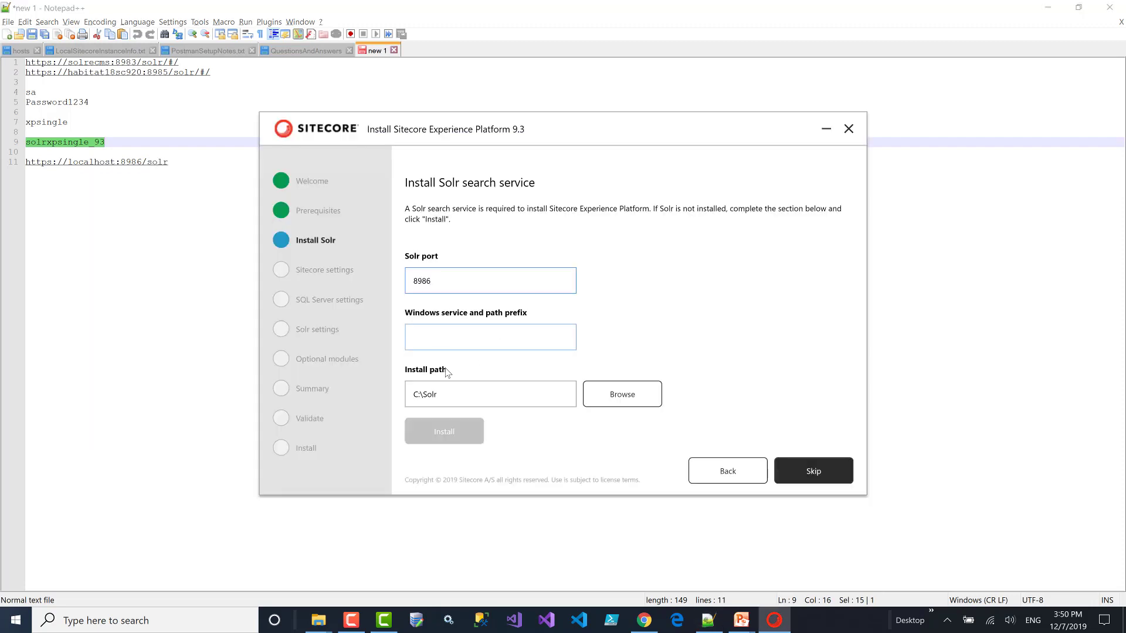
pyautogui.hotkey('alt', 'Tab')
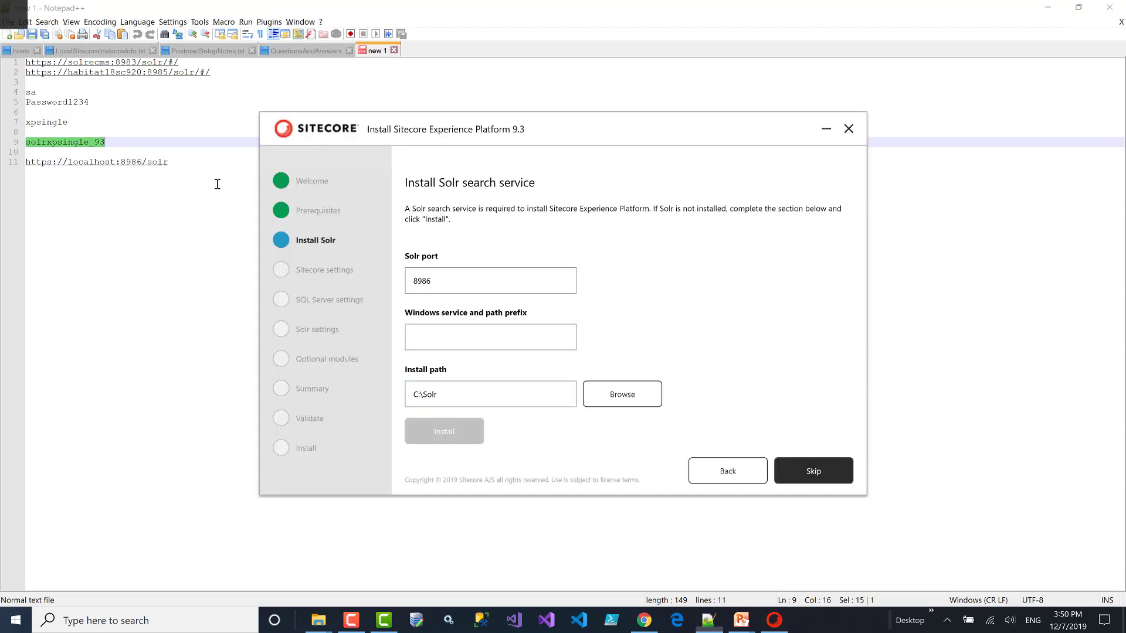
pyautogui.doubleClick(41, 123)
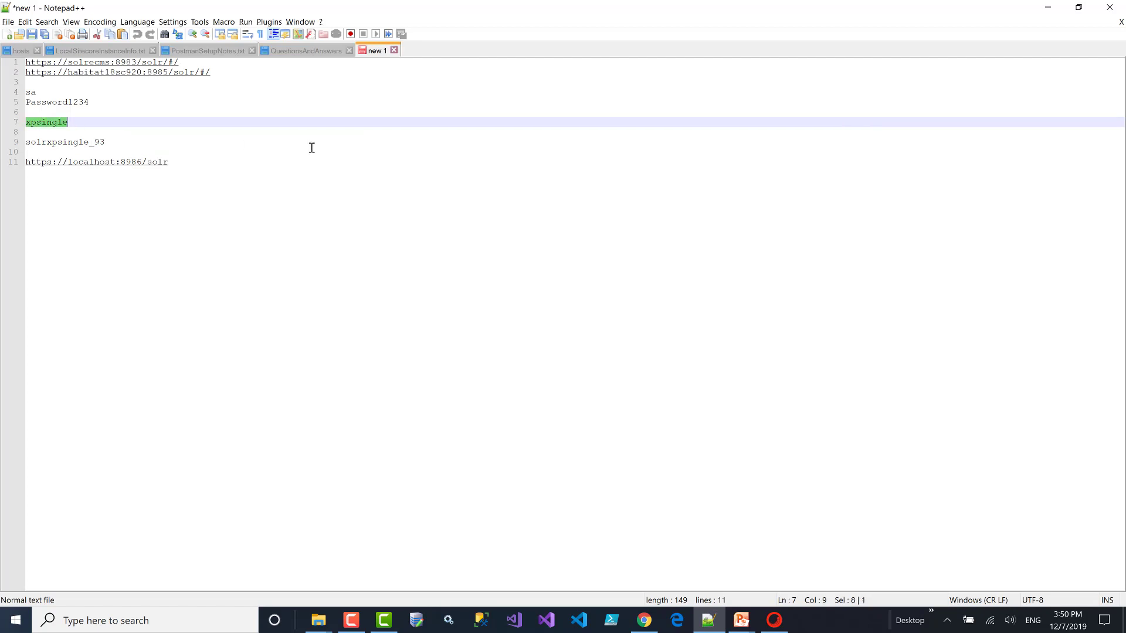
pyautogui.doubleClick(98, 143)
pyautogui.hotkey('ctrl', 'c')
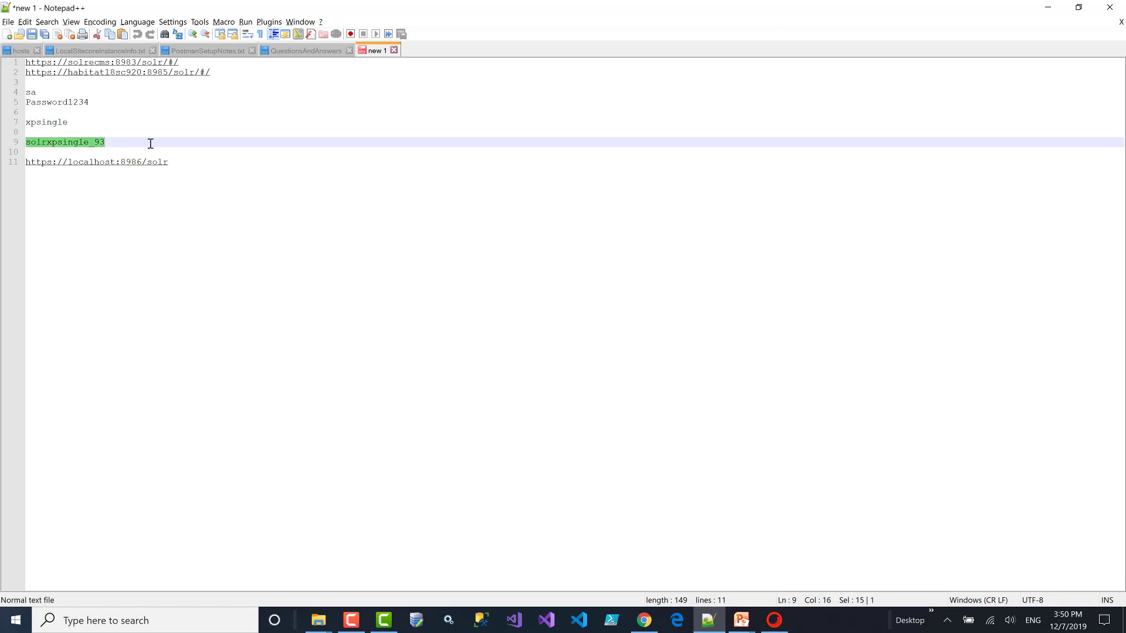
pyautogui.hotkey('alt', 'Tab')
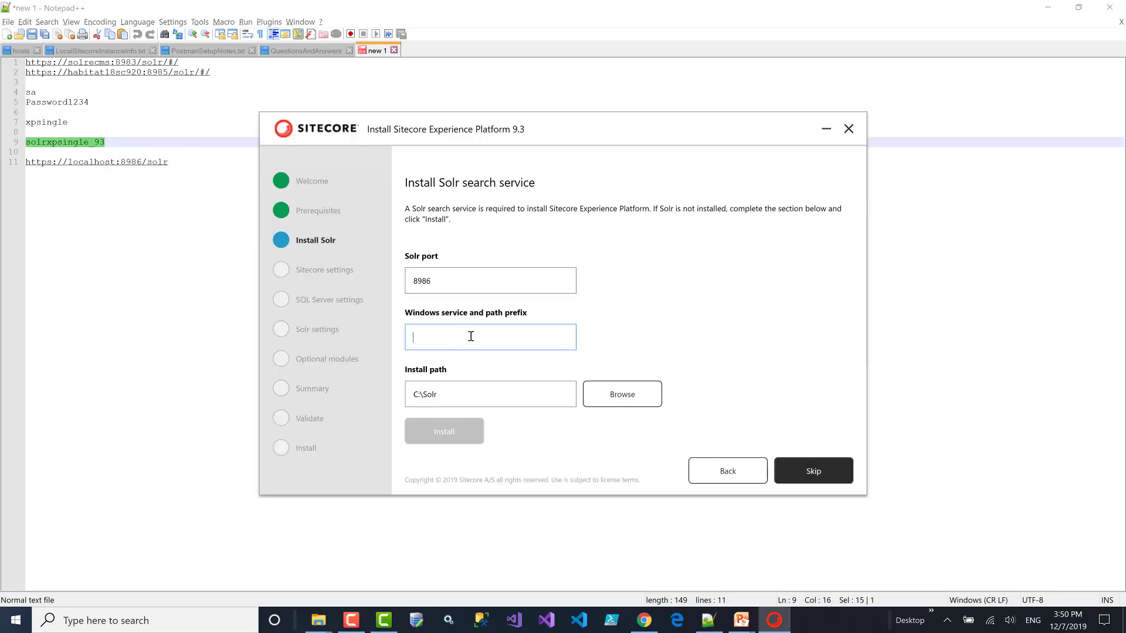
pyautogui.hotkey('ctrl', 'v')
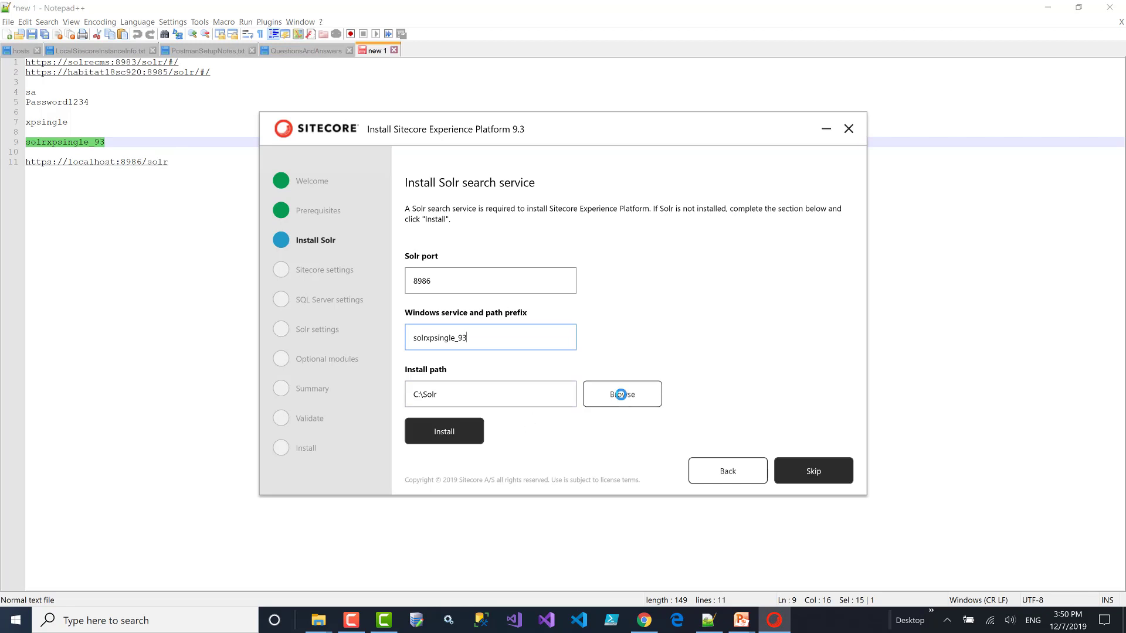
# Choose C:\solr\solrxpsingle_93 as the Solr install path.
pyautogui.click(620, 393)
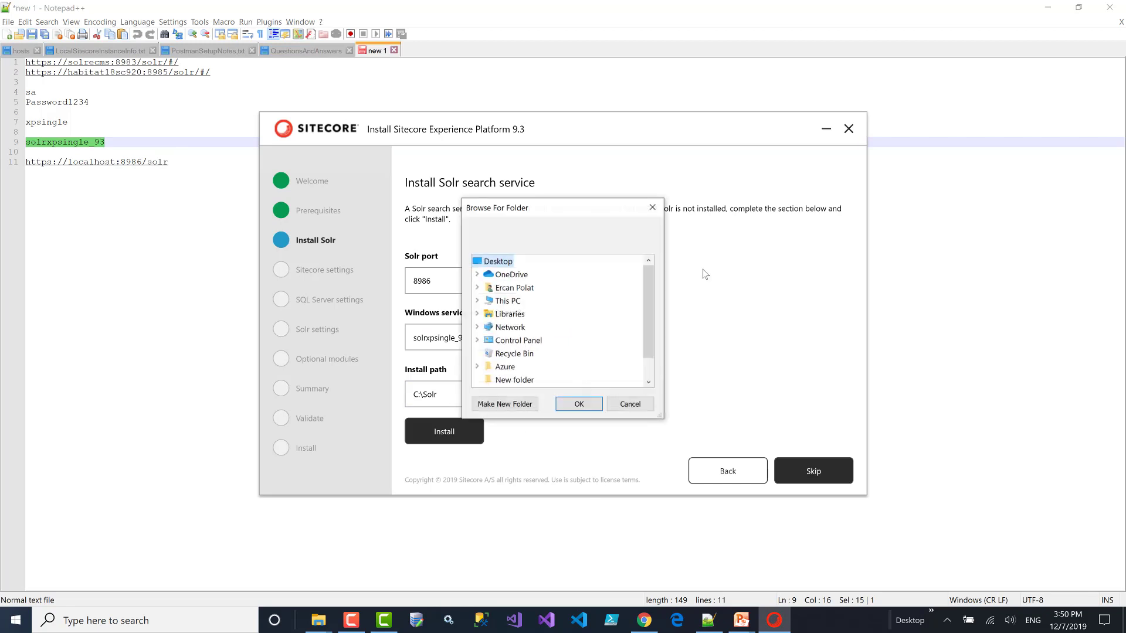
pyautogui.doubleClick(500, 302)
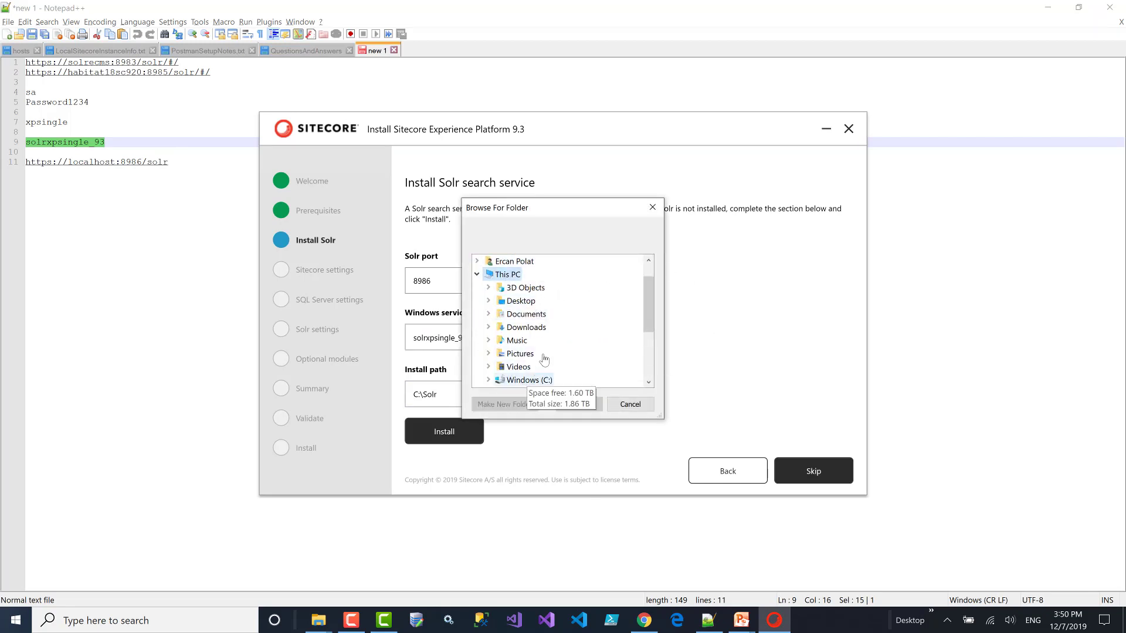
pyautogui.doubleClick(519, 380)
pyautogui.scroll(-3, 649, 311)
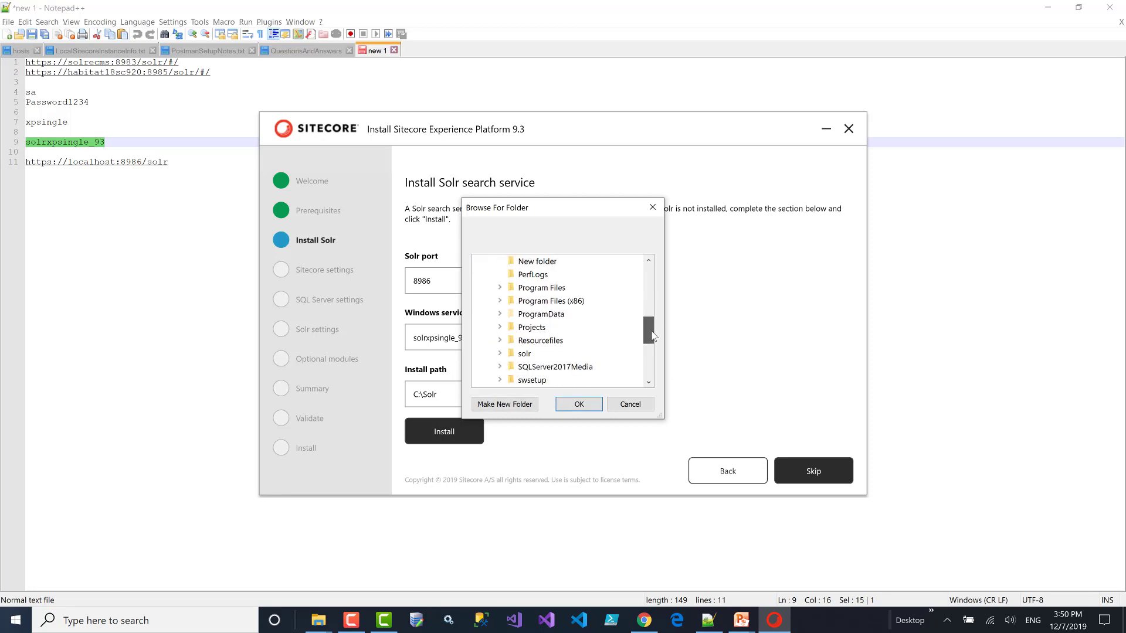
pyautogui.doubleClick(536, 355)
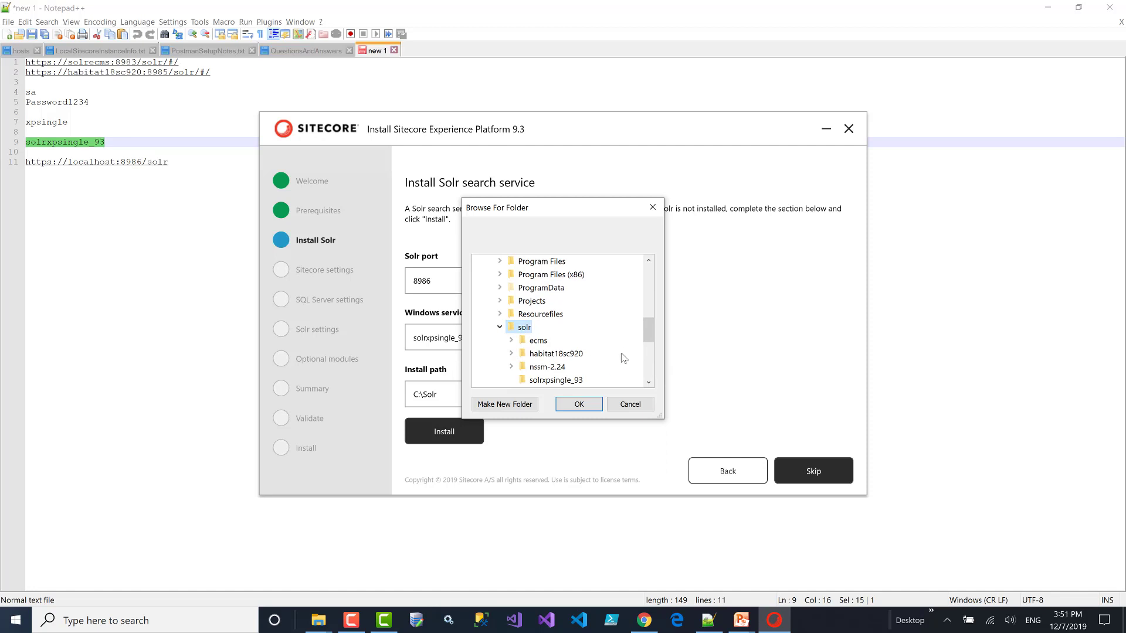
pyautogui.click(563, 381)
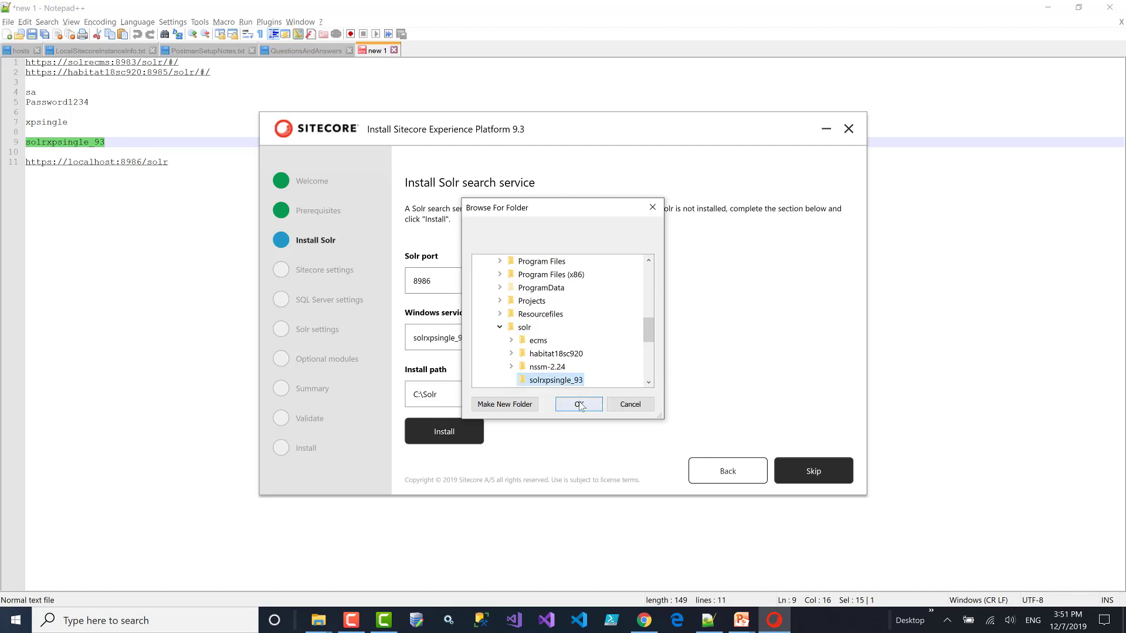
pyautogui.click(579, 405)
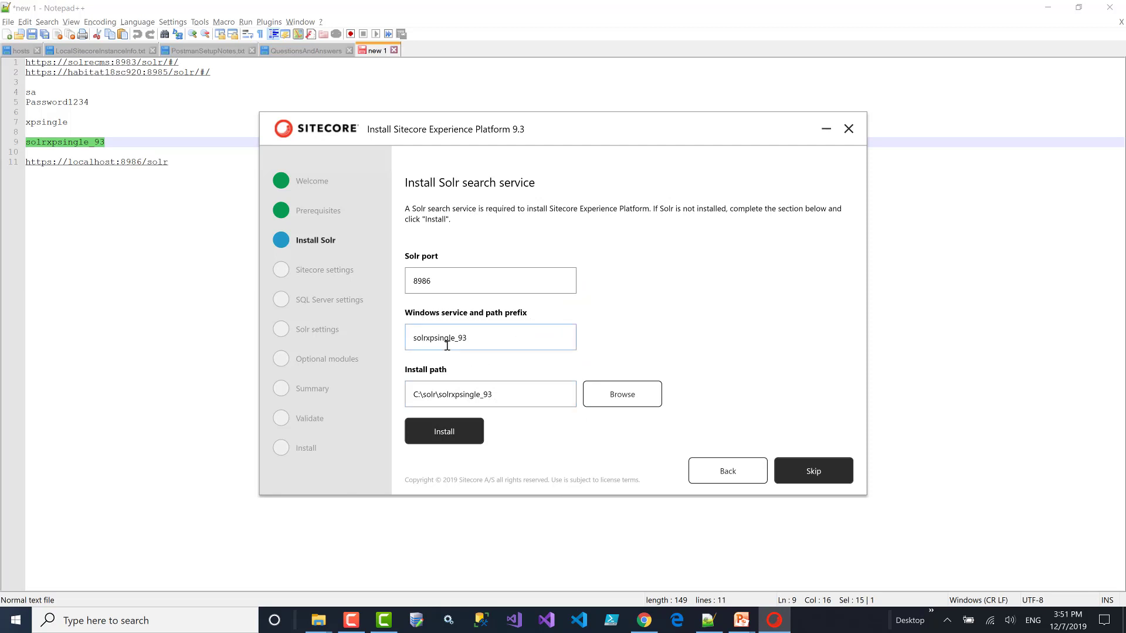
# Review the Solr port and install the Solr search service, expanding the installation status details.
pyautogui.moveTo(407, 288); pyautogui.dragTo(434, 316)
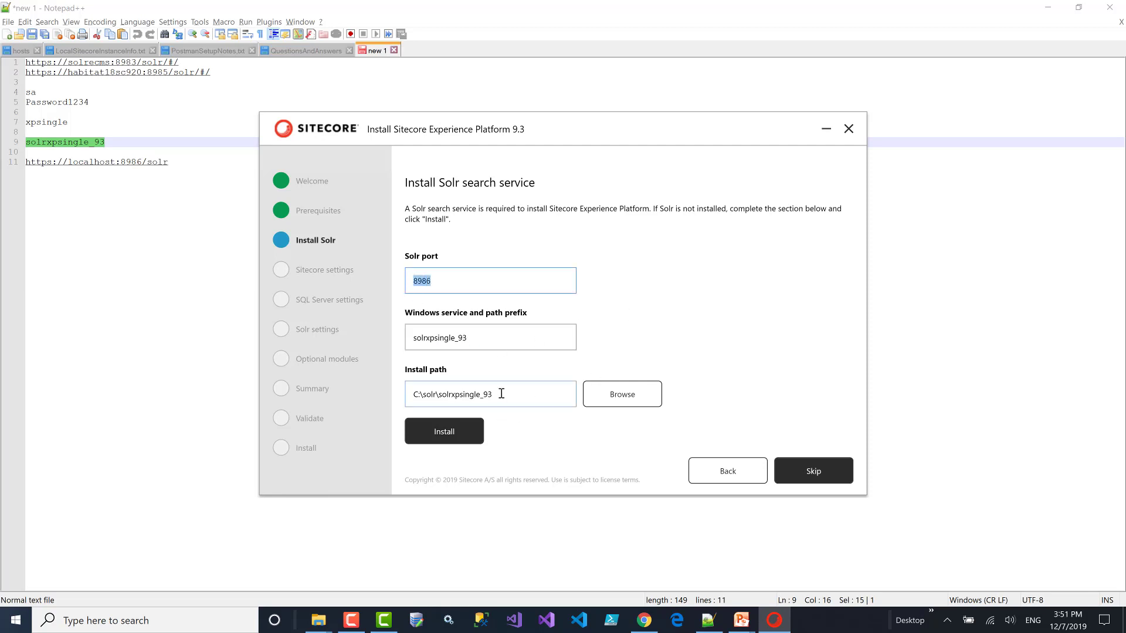
pyautogui.click(449, 434)
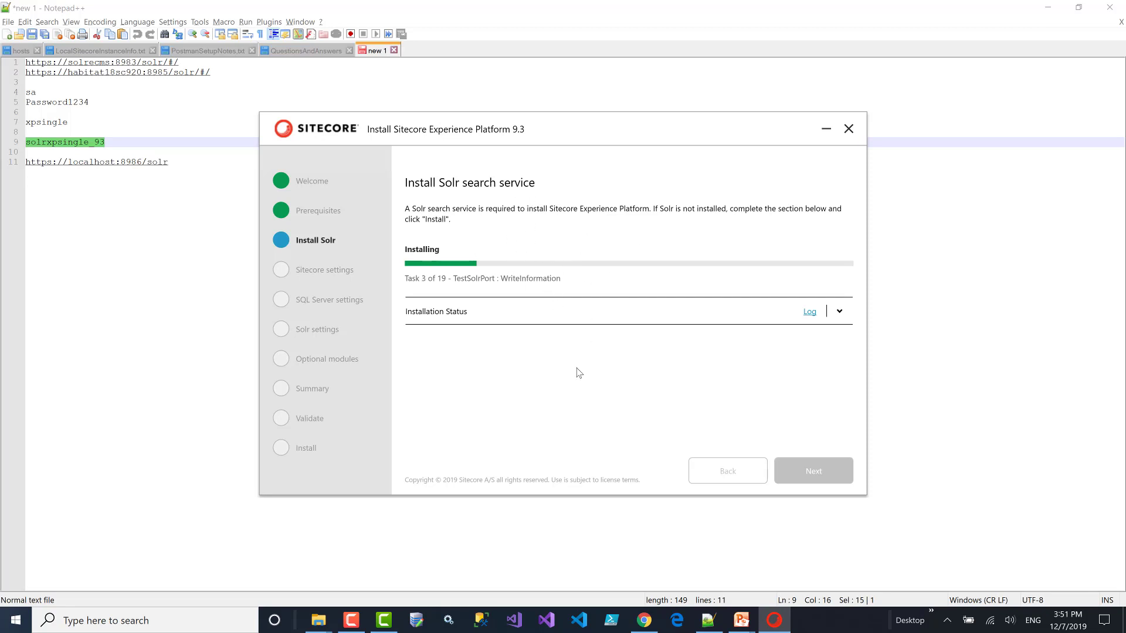
pyautogui.click(840, 312)
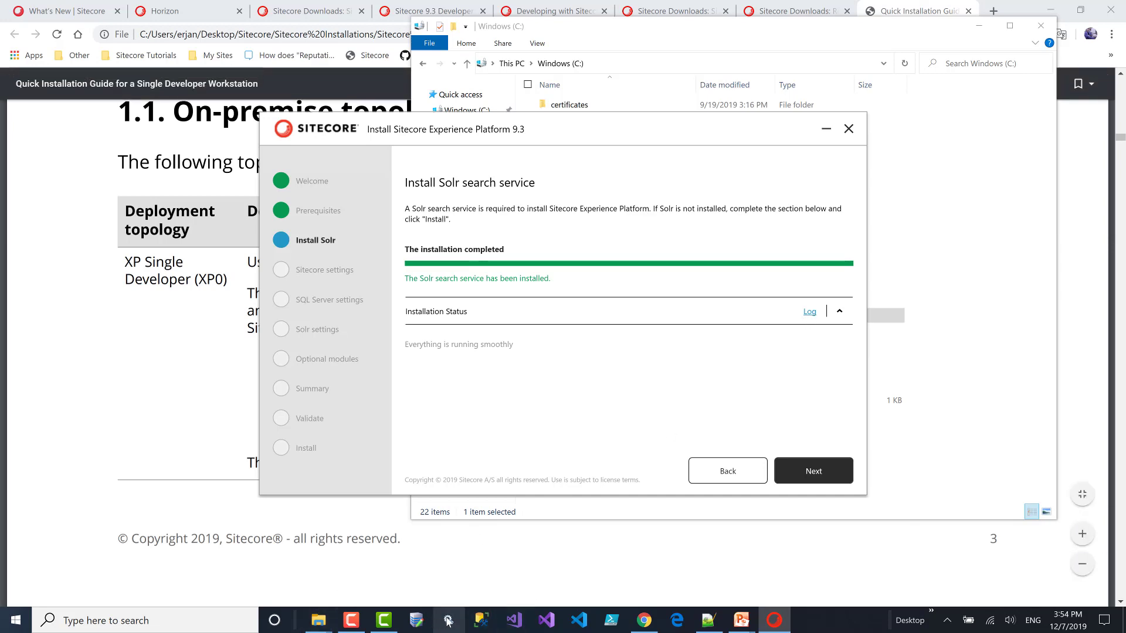
# Switch to Windows Services and locate the Solr services in the list, selecting solrecms.
pyautogui.click(448, 620)
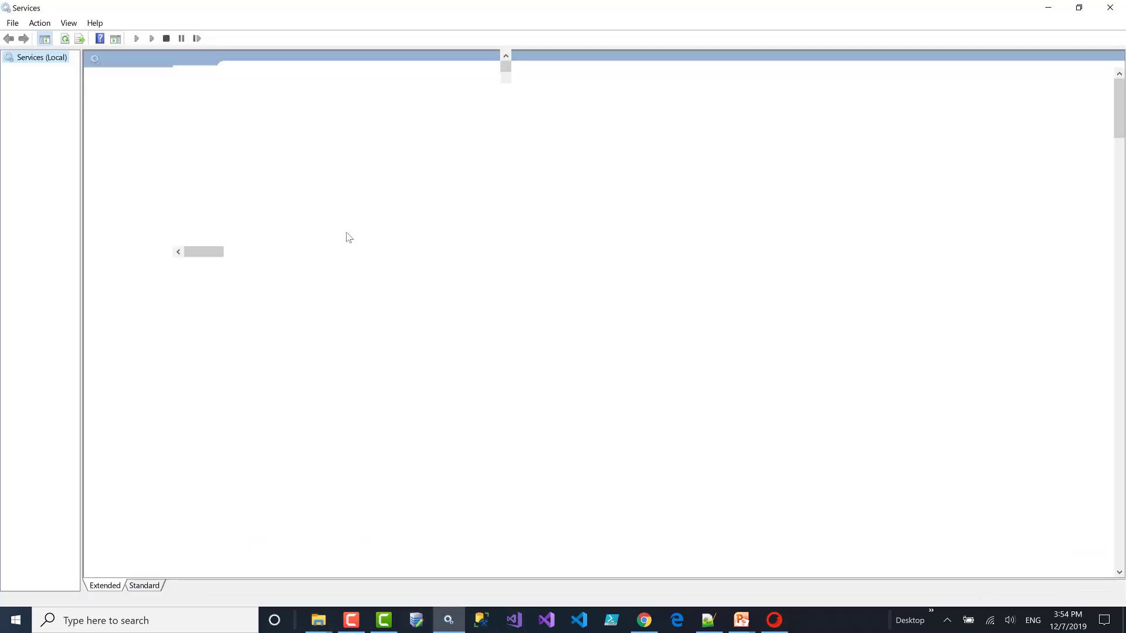
pyautogui.click(315, 317)
pyautogui.press('s')
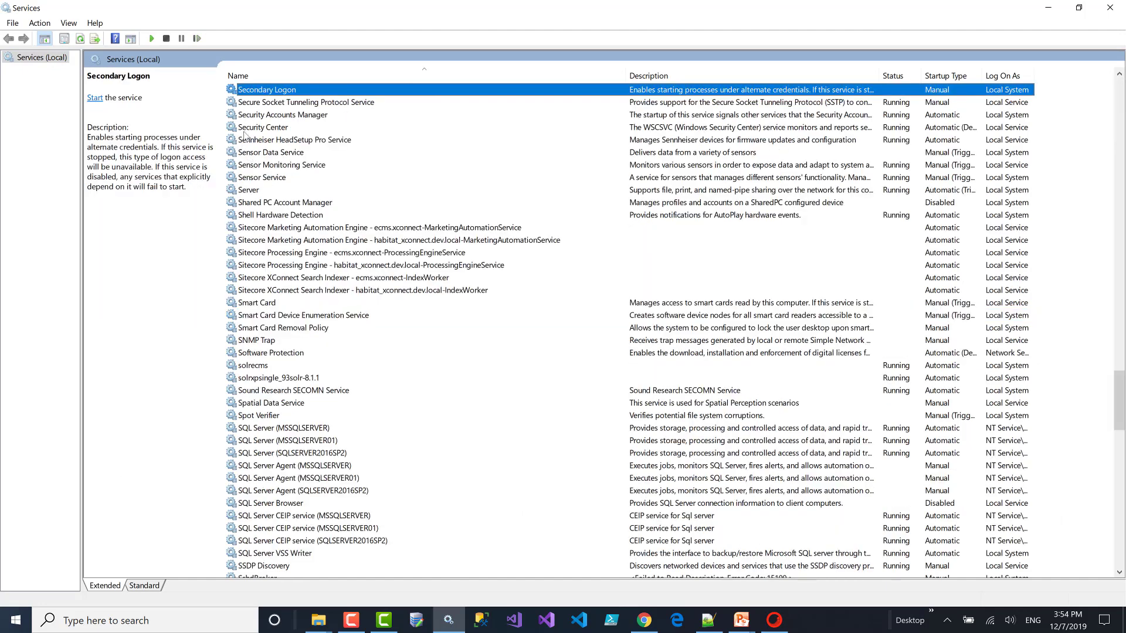
pyautogui.click(265, 203)
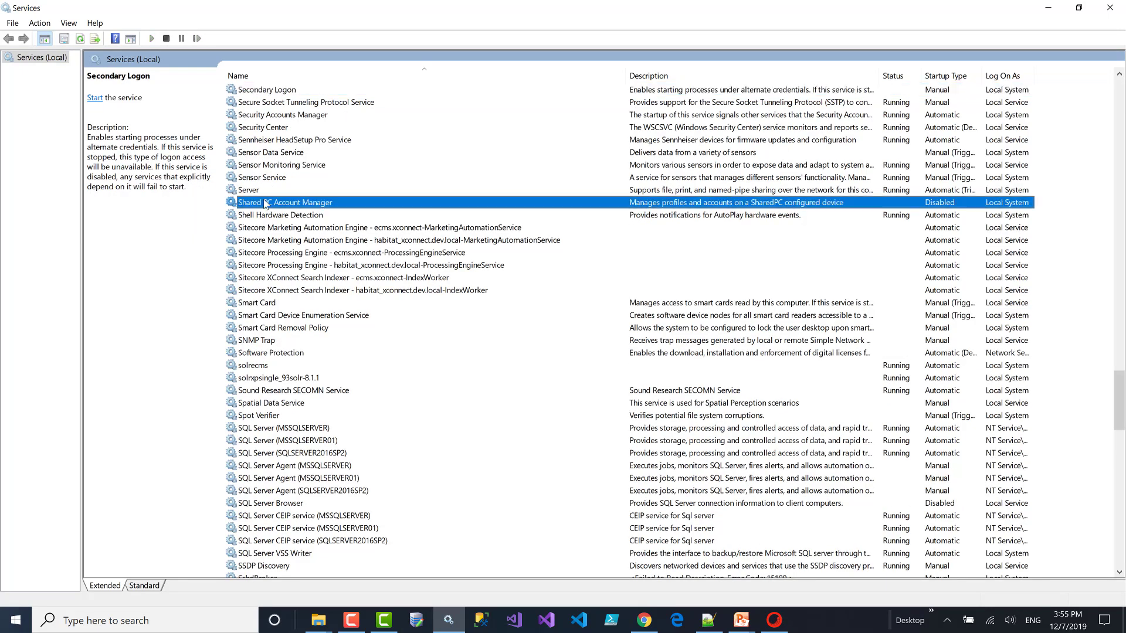
pyautogui.press('Down')
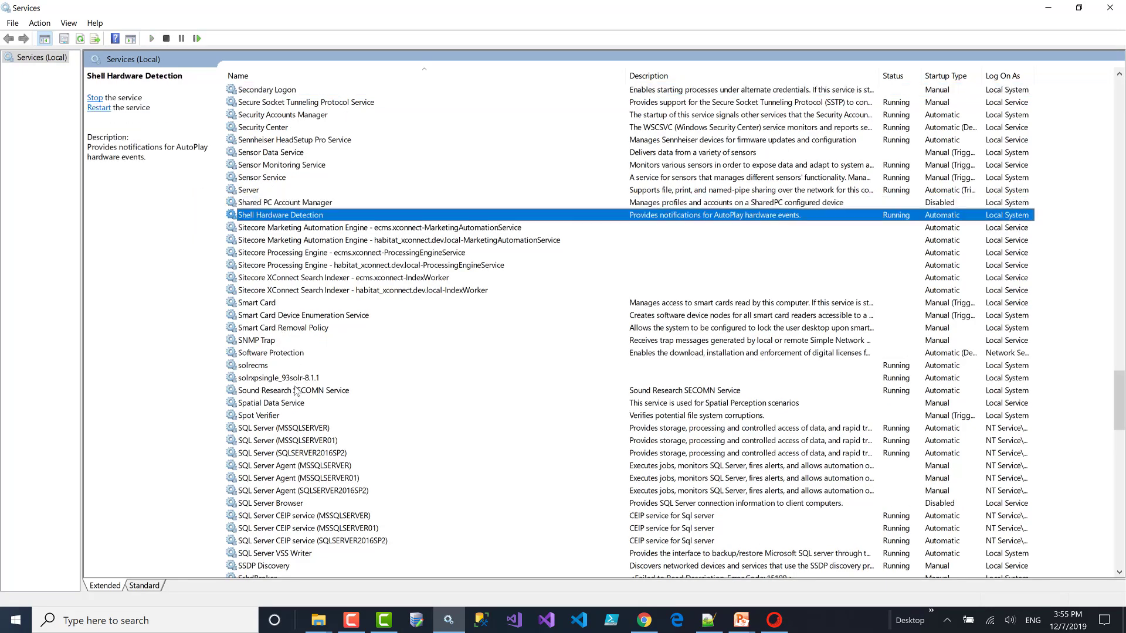
pyautogui.scroll(-7, 299, 390)
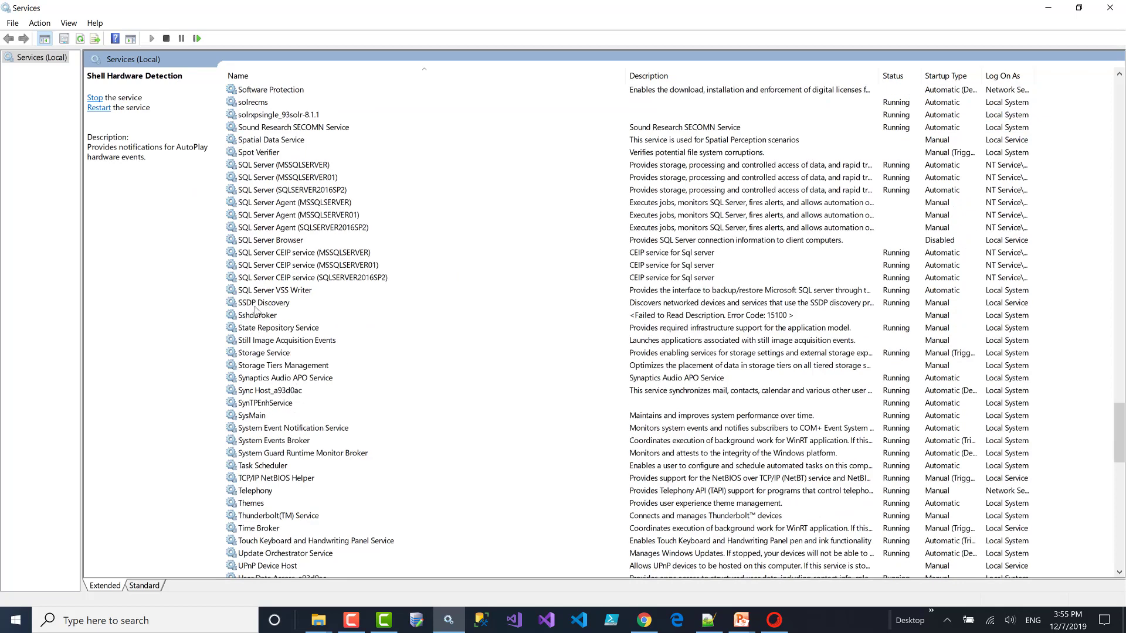
pyautogui.click(254, 103)
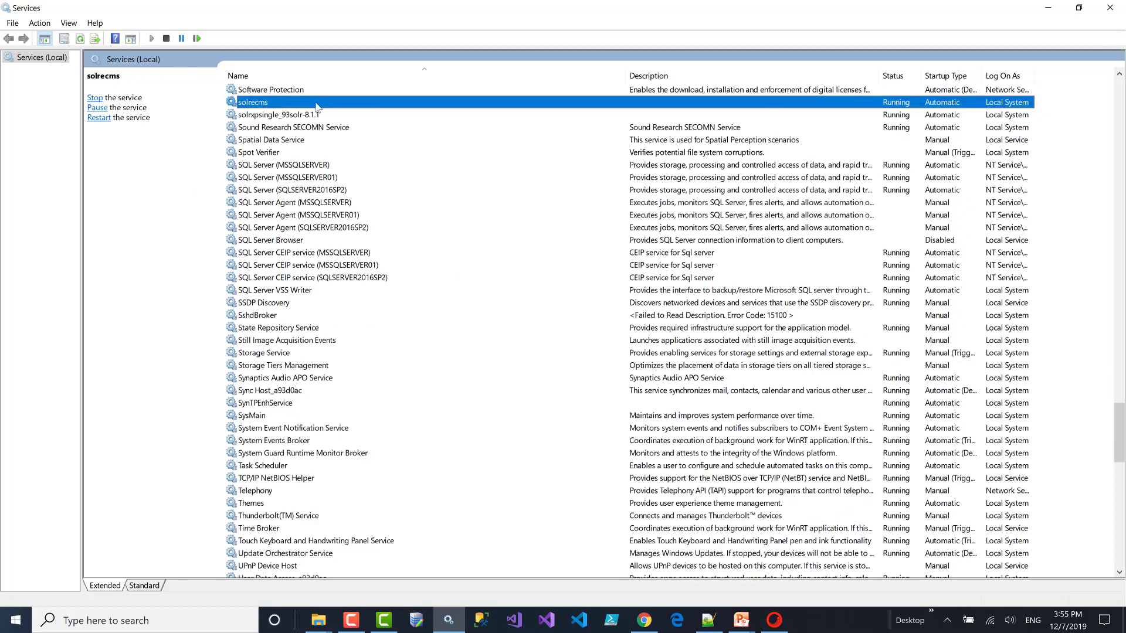
# Examine the General properties of the solrxpsingle_93solr-8.1.1 service, including its display name.
pyautogui.click(258, 115)
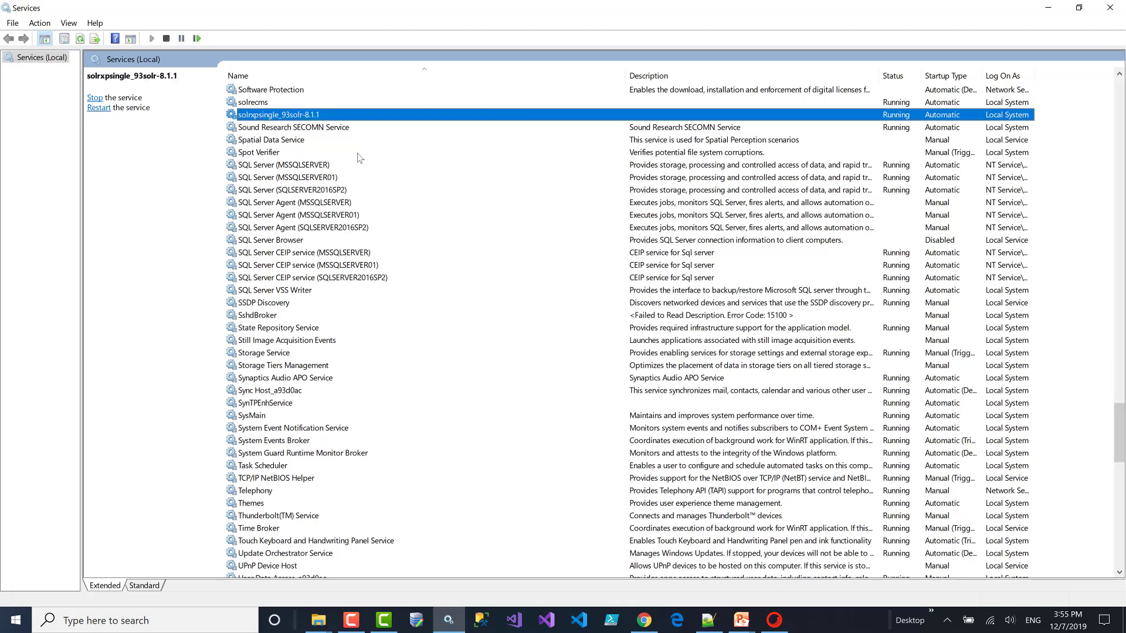
pyautogui.doubleClick(316, 116)
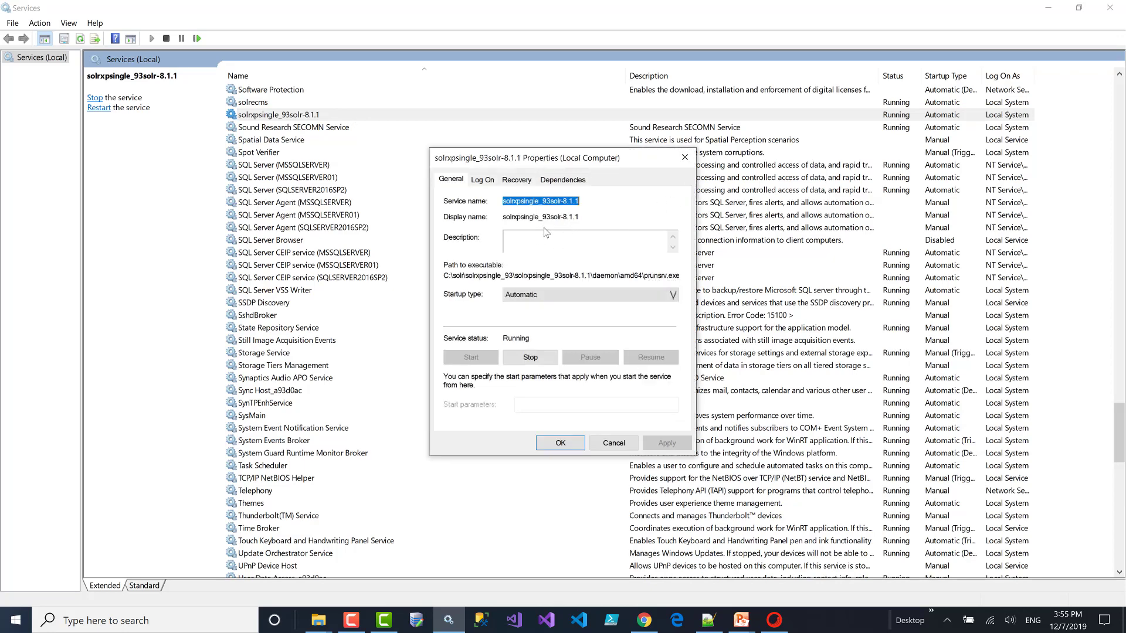
pyautogui.click(579, 217)
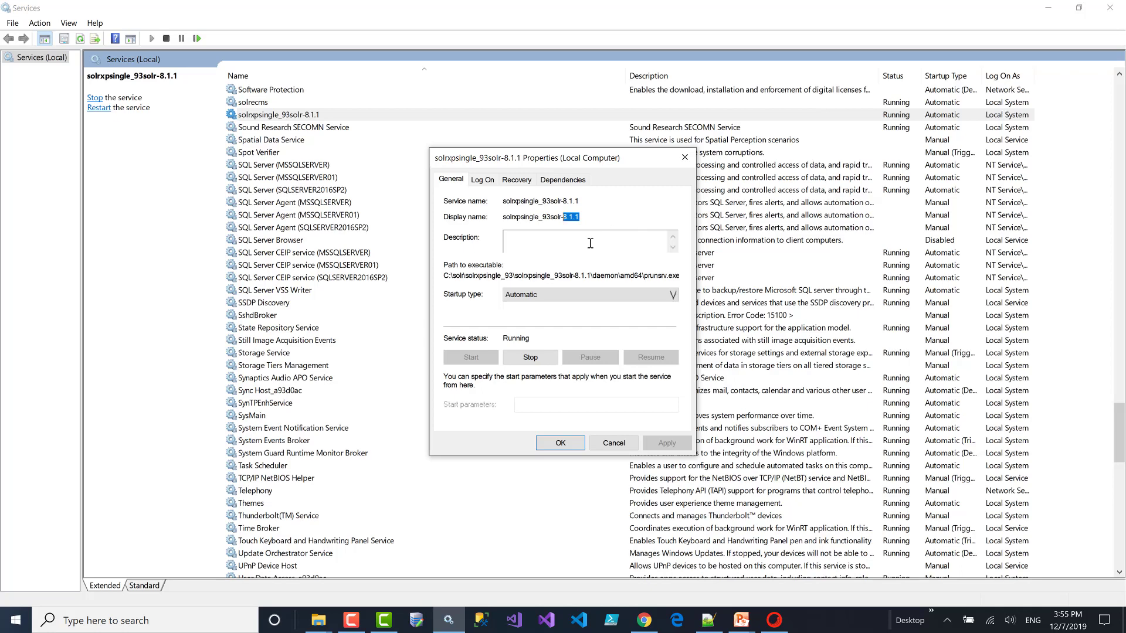
pyautogui.click(685, 158)
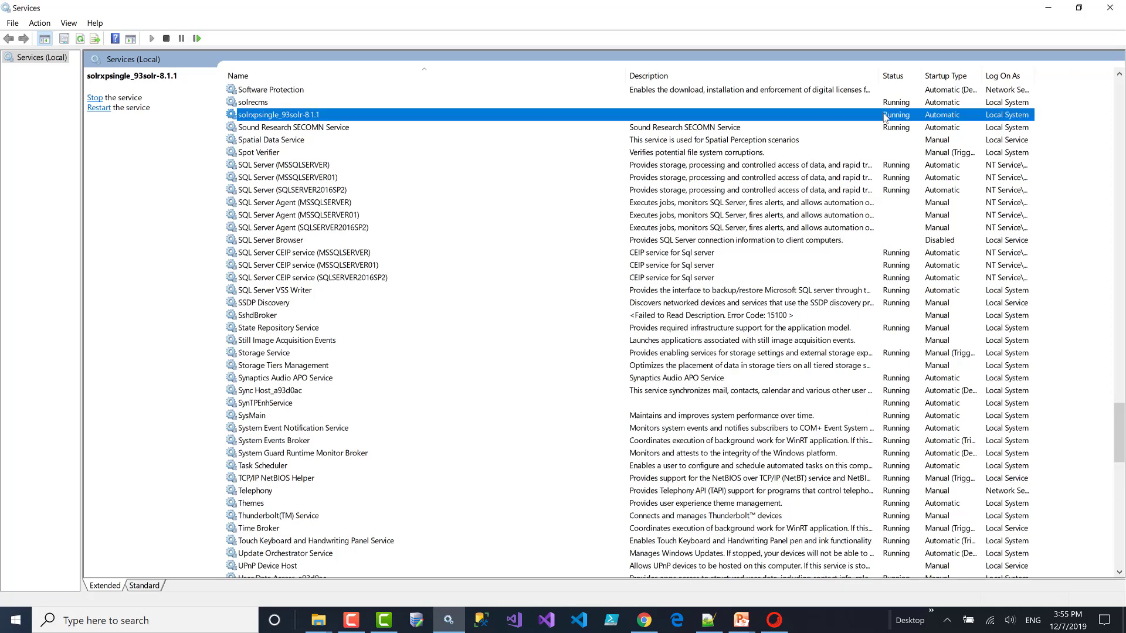
# Return to the Sitecore Install Assistant, continue to Sitecore settings, and set the installation prefix to xpsingle, copied from the Notepad++ notes.
pyautogui.hotkey('alt', 'Tab')
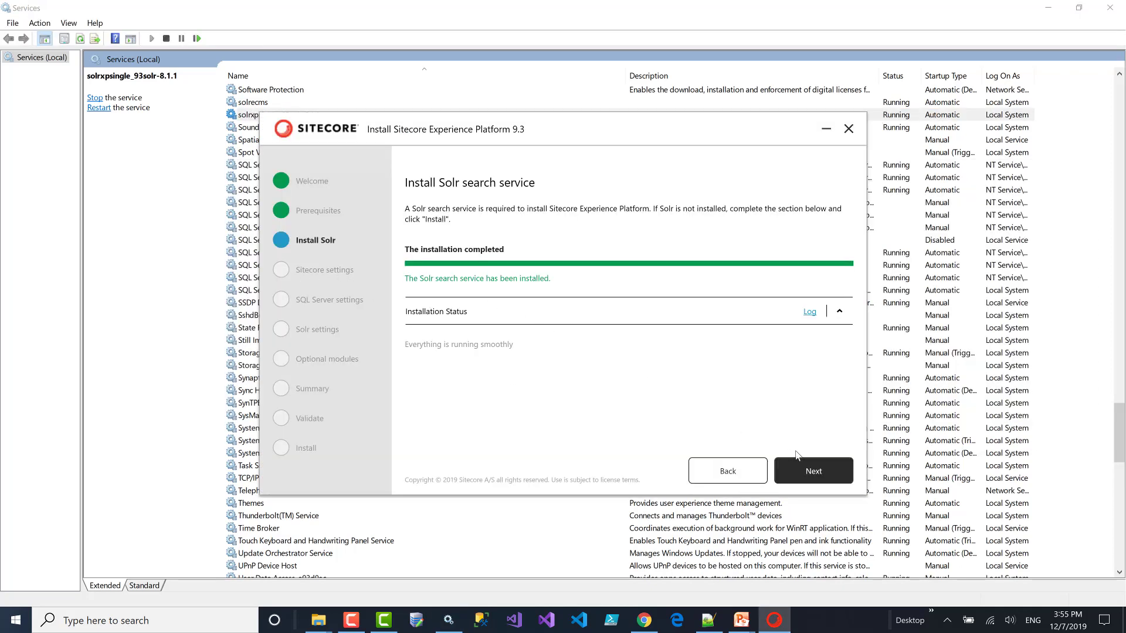
pyautogui.click(814, 478)
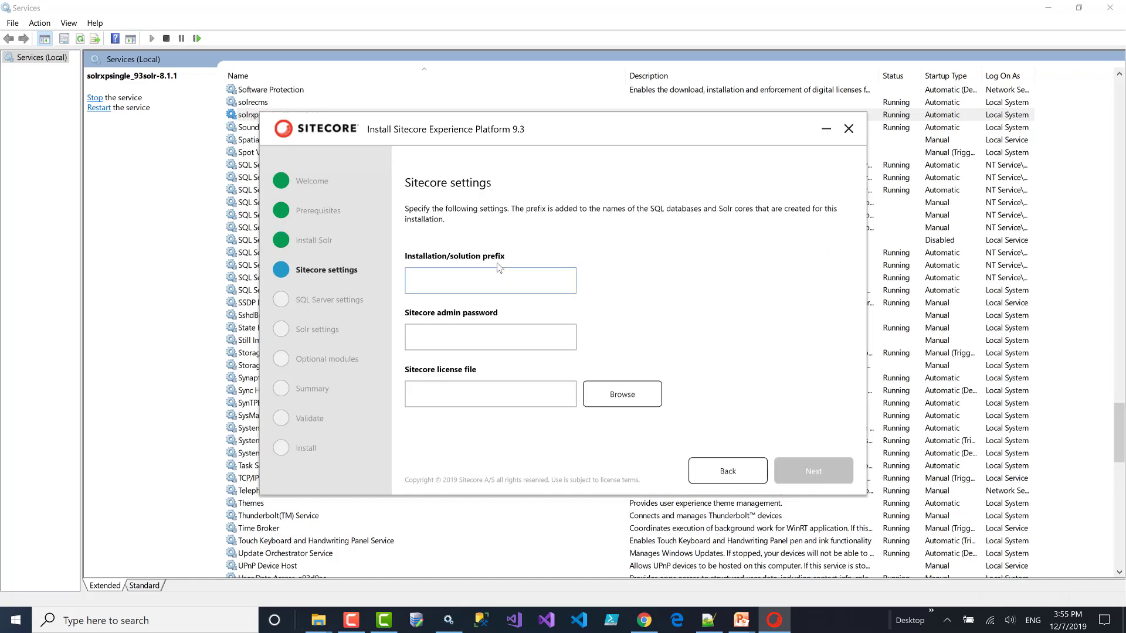
pyautogui.hotkey('alt', 'Tab')
pyautogui.hotkey('alt', 'Tab')
pyautogui.hotkey('alt', 'Tab')
pyautogui.hotkey('alt', 'Tab')
pyautogui.hotkey('alt', 'Tab')
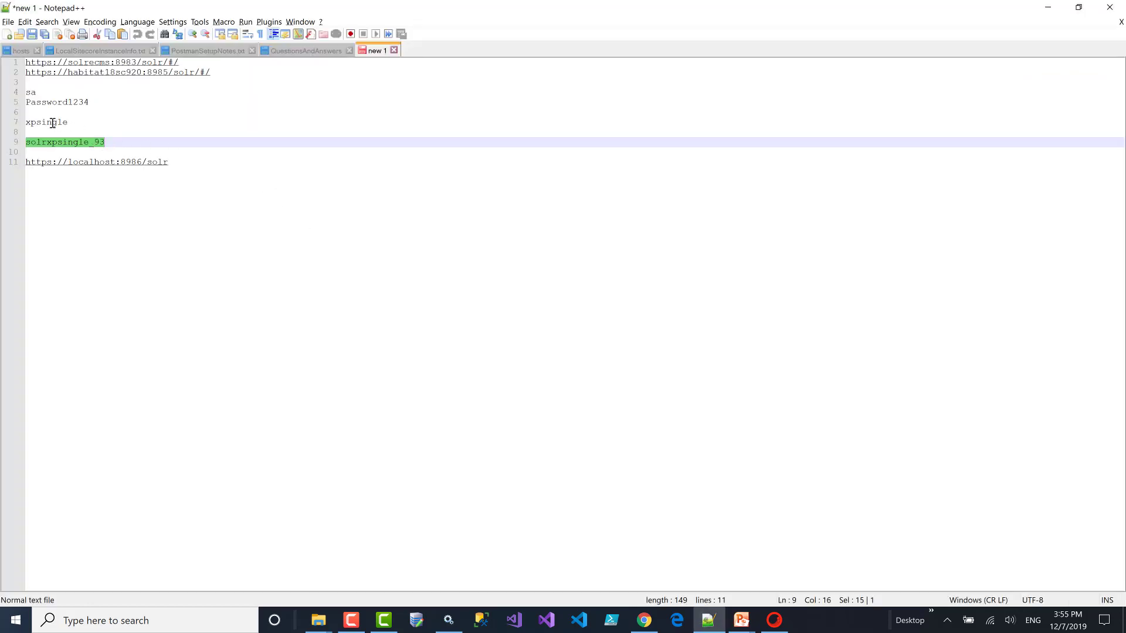
pyautogui.doubleClick(53, 123)
pyautogui.hotkey('ctrl', 'c')
pyautogui.hotkey('alt', 'Tab')
pyautogui.click(436, 273)
pyautogui.hotkey('ctrl', 'v')
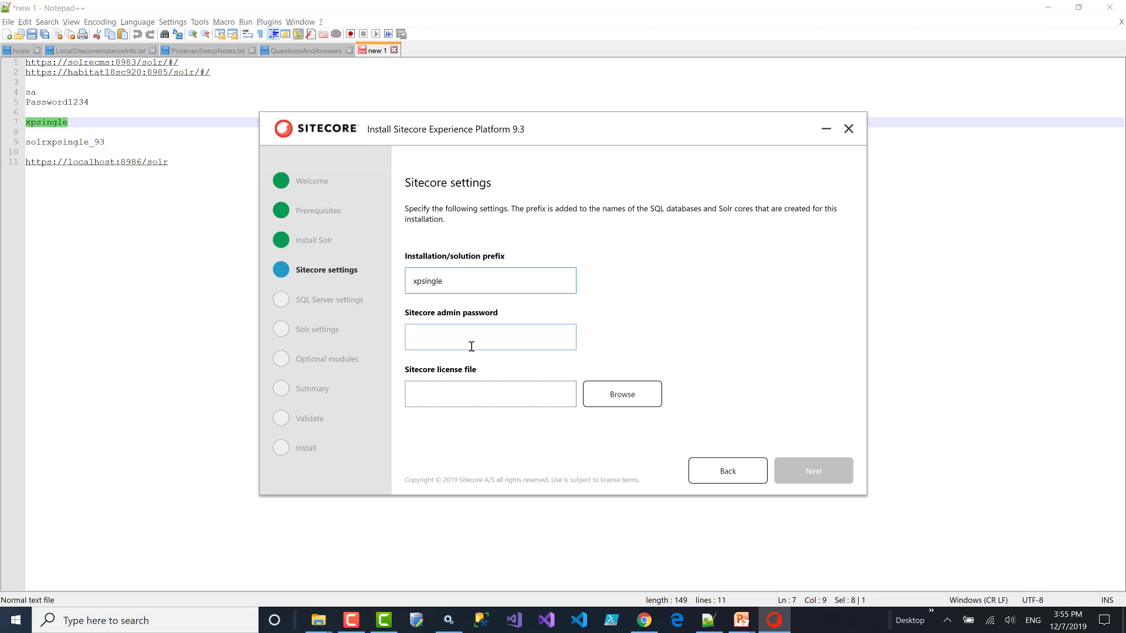
# Enter the Sitecore admin password.
pyautogui.hotkey('alt', 'Tab')
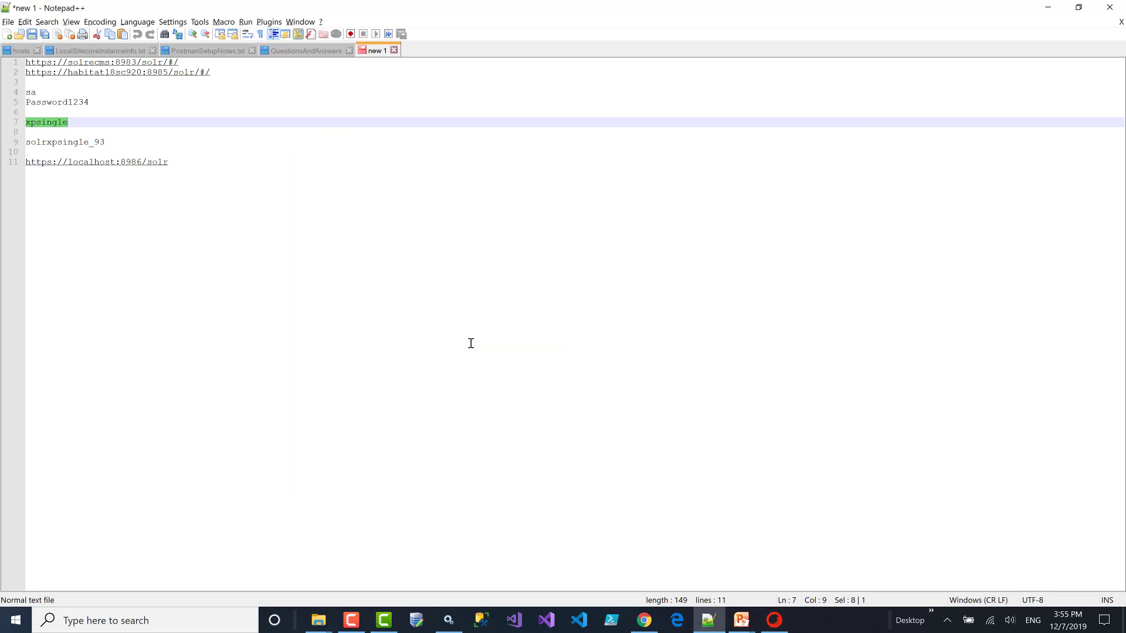
pyautogui.hotkey('alt', 'Tab')
pyautogui.click(471, 343)
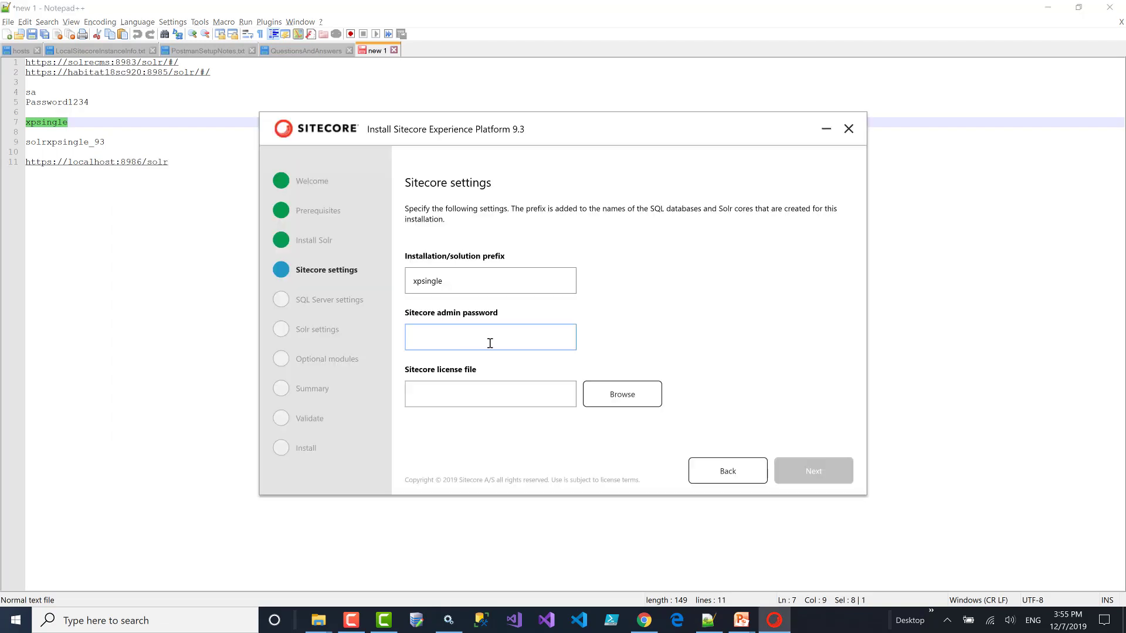
pyautogui.write('b')
# Choose license.xml from the Sitecore Installations folder as the Sitecore license file and continue to the SQL Server settings.
pyautogui.click(635, 393)
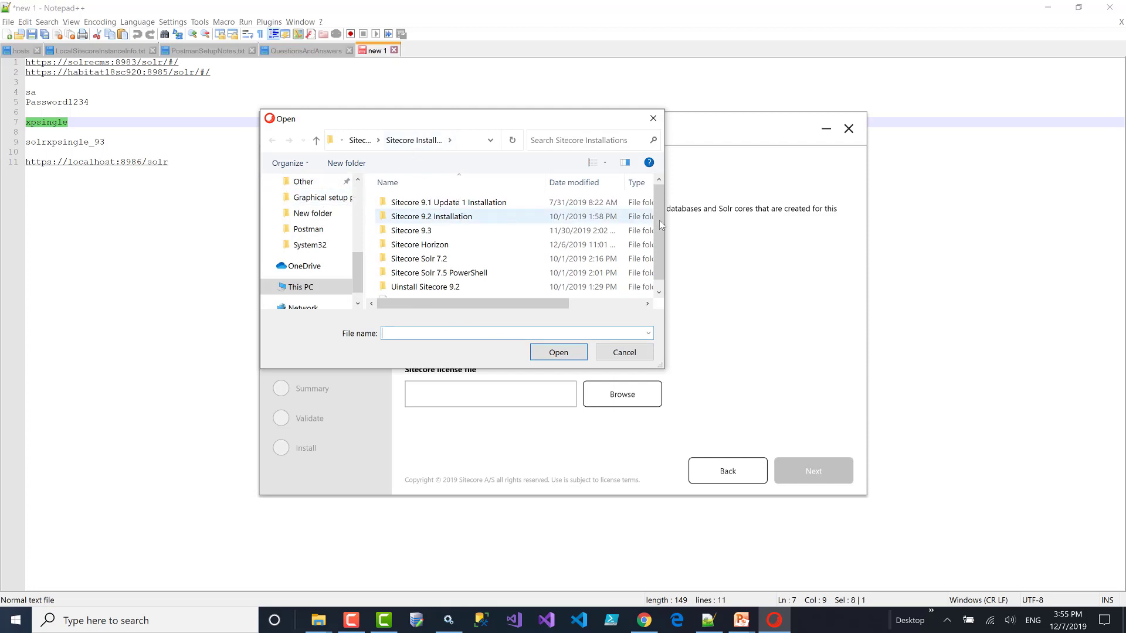
pyautogui.scroll(-1, 659, 226)
pyautogui.click(508, 292)
pyautogui.click(552, 353)
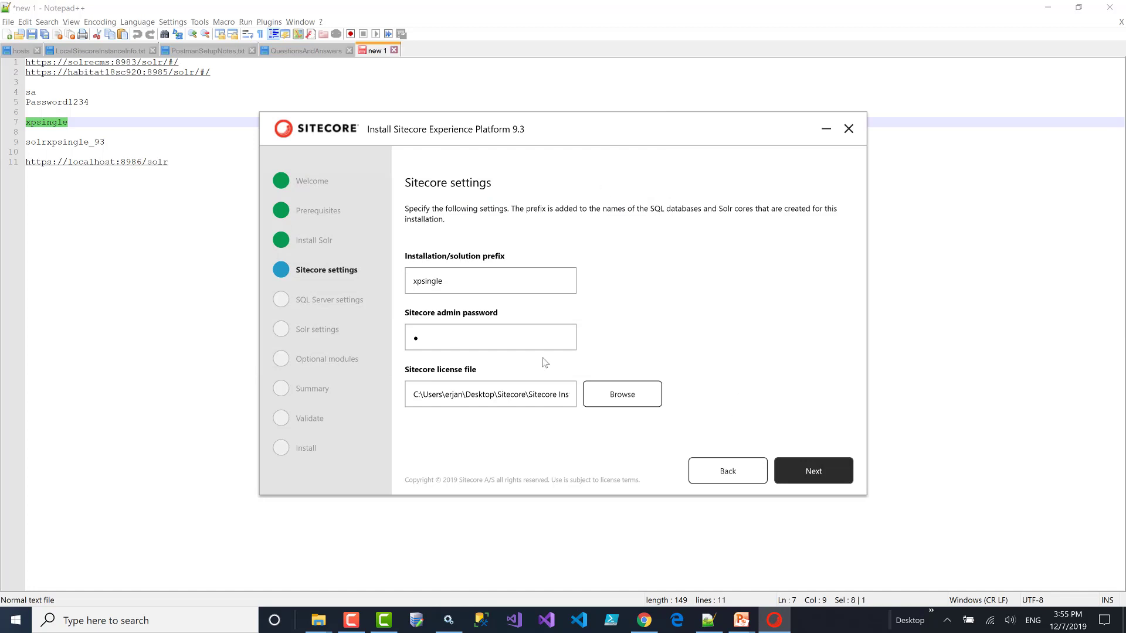
pyautogui.click(824, 470)
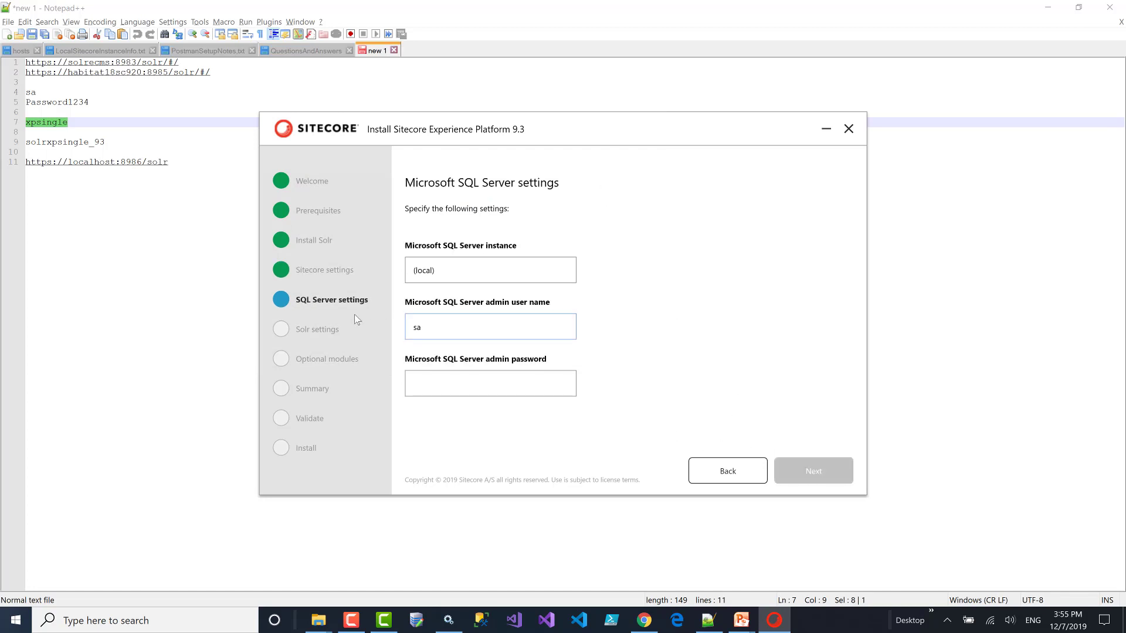
# Fill in the Microsoft SQL Server admin password, copied from the Notepad++ notes.
pyautogui.hotkey('alt', 'Tab')
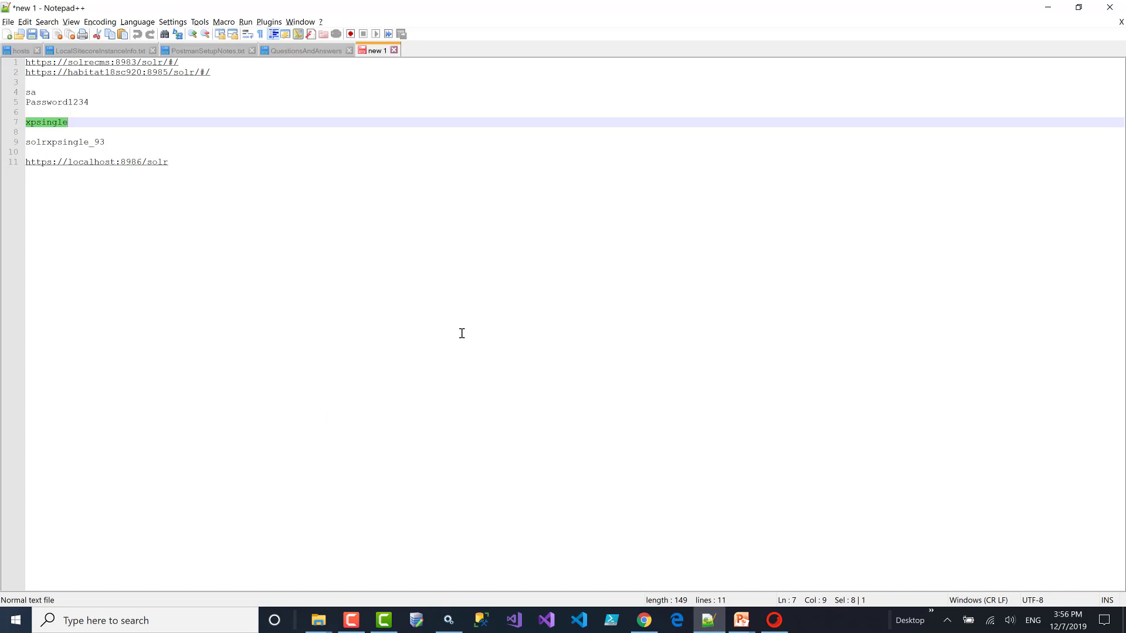
pyautogui.doubleClick(72, 104)
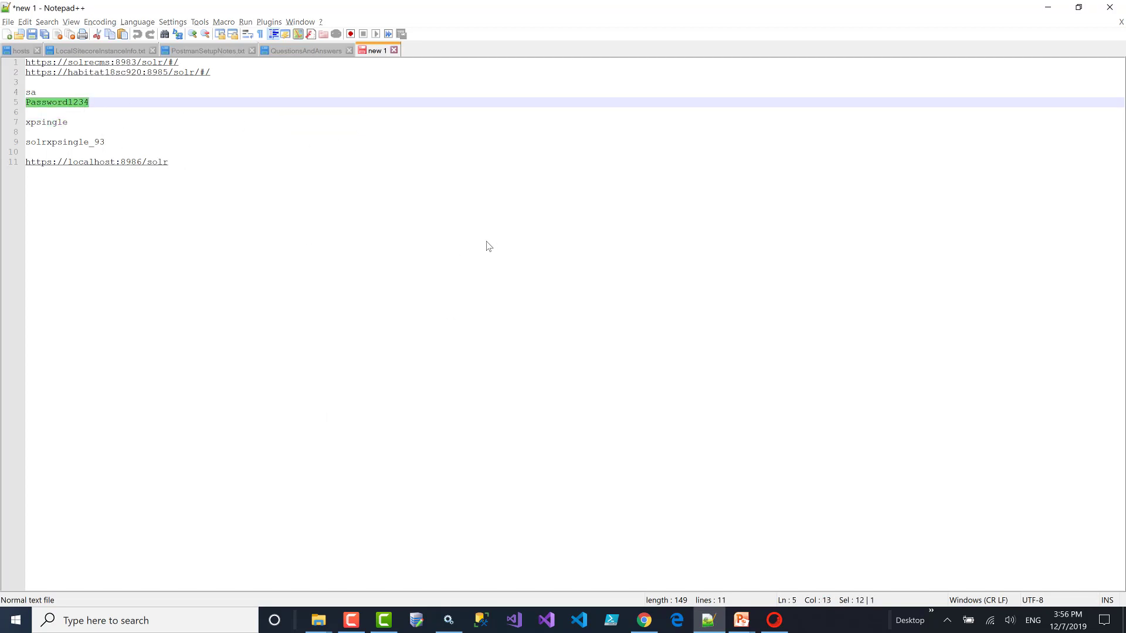
pyautogui.hotkey('alt', 'Tab')
pyautogui.click(447, 373)
pyautogui.hotkey('ctrl', 'v')
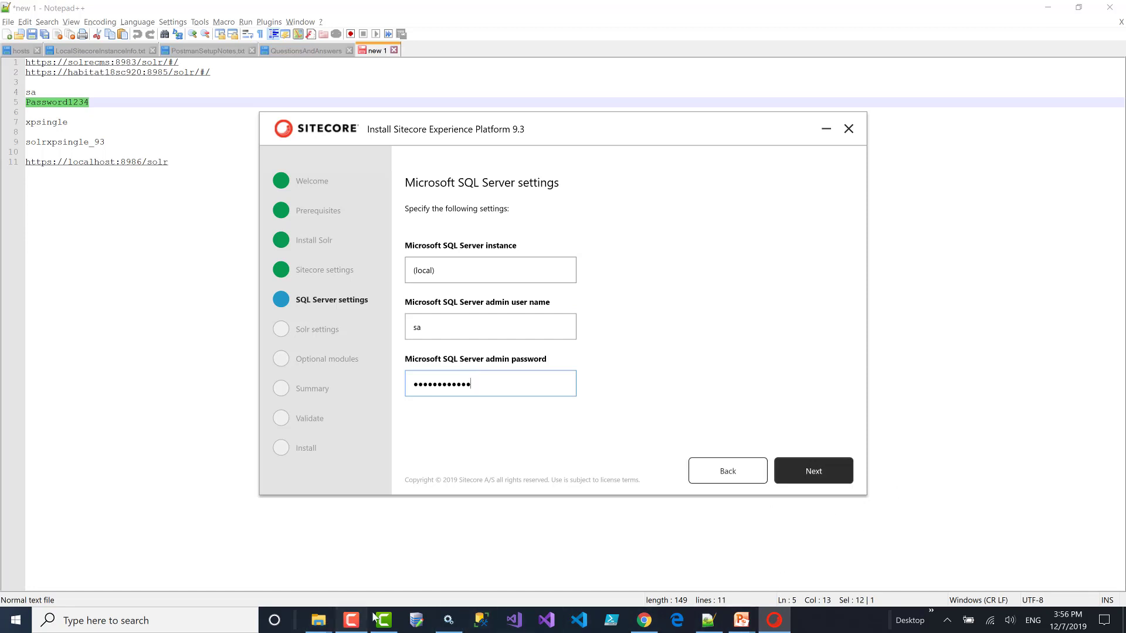
# Set the Microsoft SQL Server instance to DESKTOP-8V406HU, check the sa admin user name, and accept the SQL Server settings.
pyautogui.click(774, 619)
pyautogui.click(1085, 586)
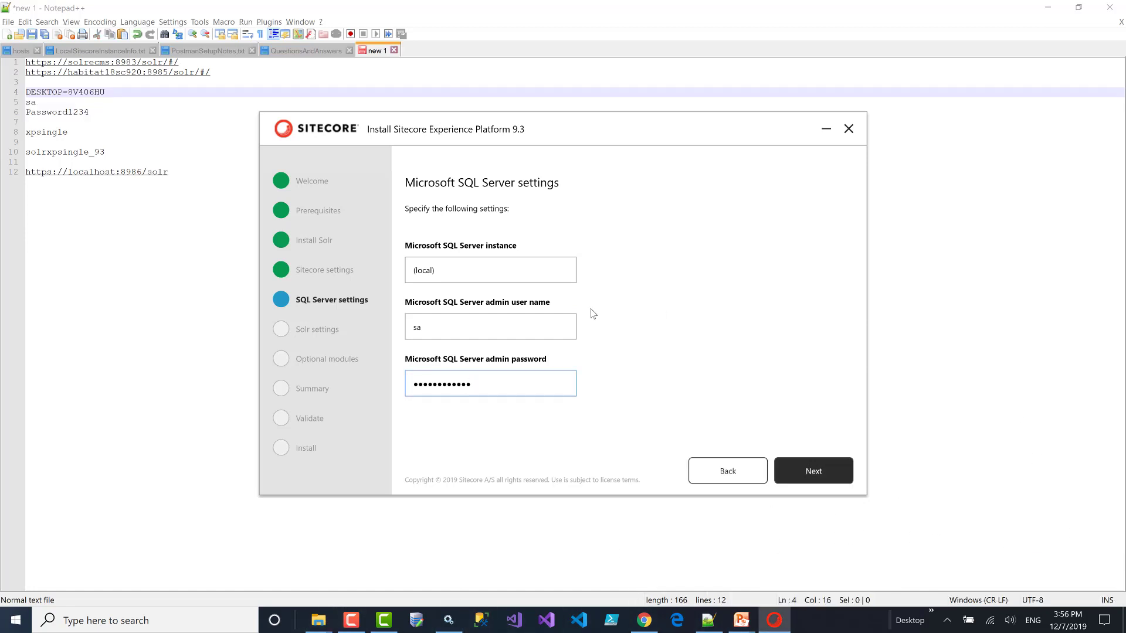
pyautogui.doubleClick(460, 278)
pyautogui.write('DESKTOP-8V406HU')
pyautogui.doubleClick(430, 327)
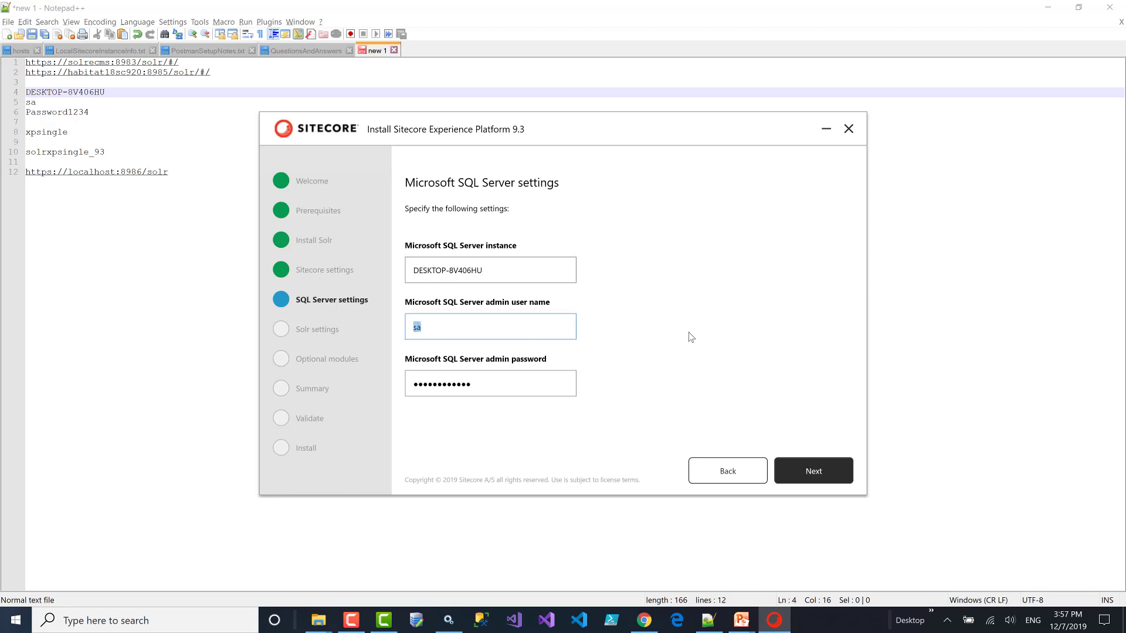
pyautogui.click(604, 223)
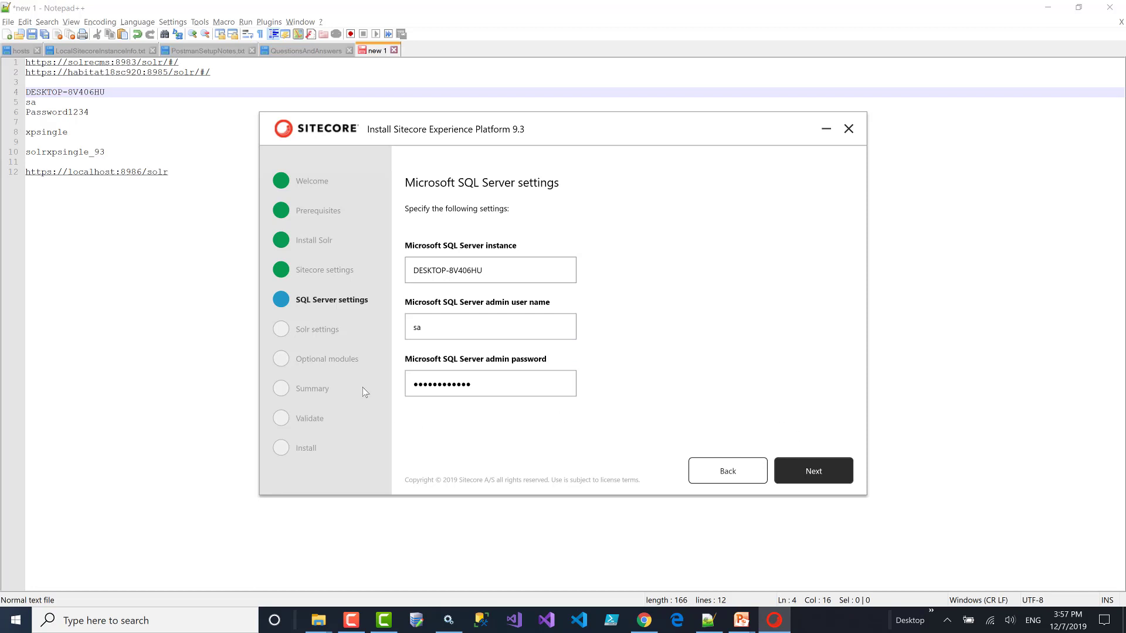
pyautogui.click(814, 470)
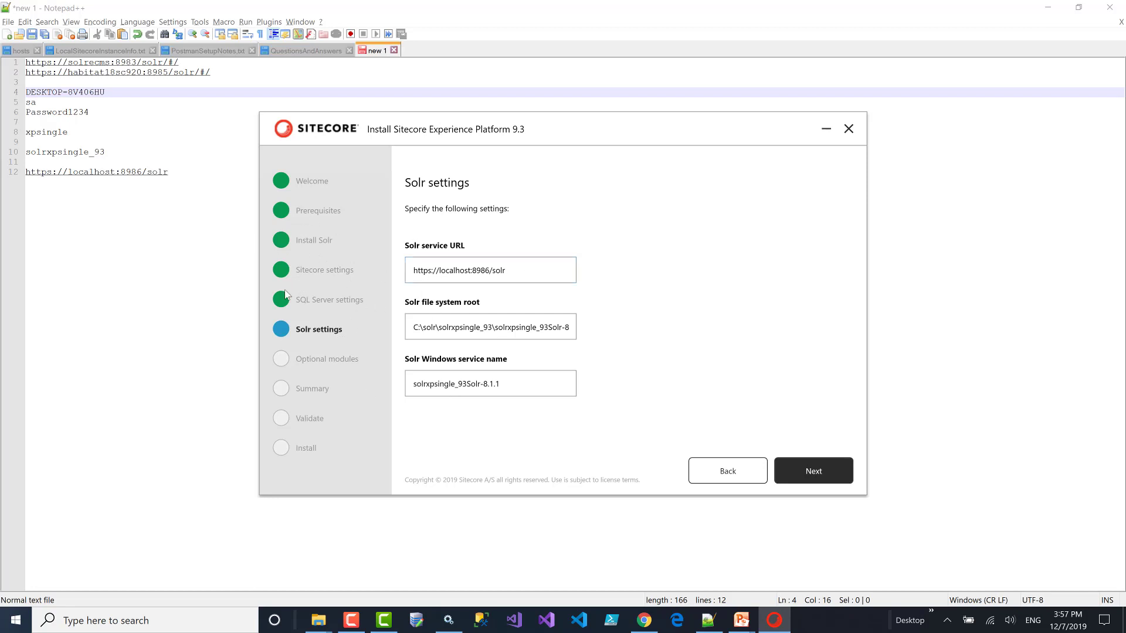
pyautogui.moveTo(532, 268); pyautogui.dragTo(403, 275)
pyautogui.hotkey('ctrl', 'c')
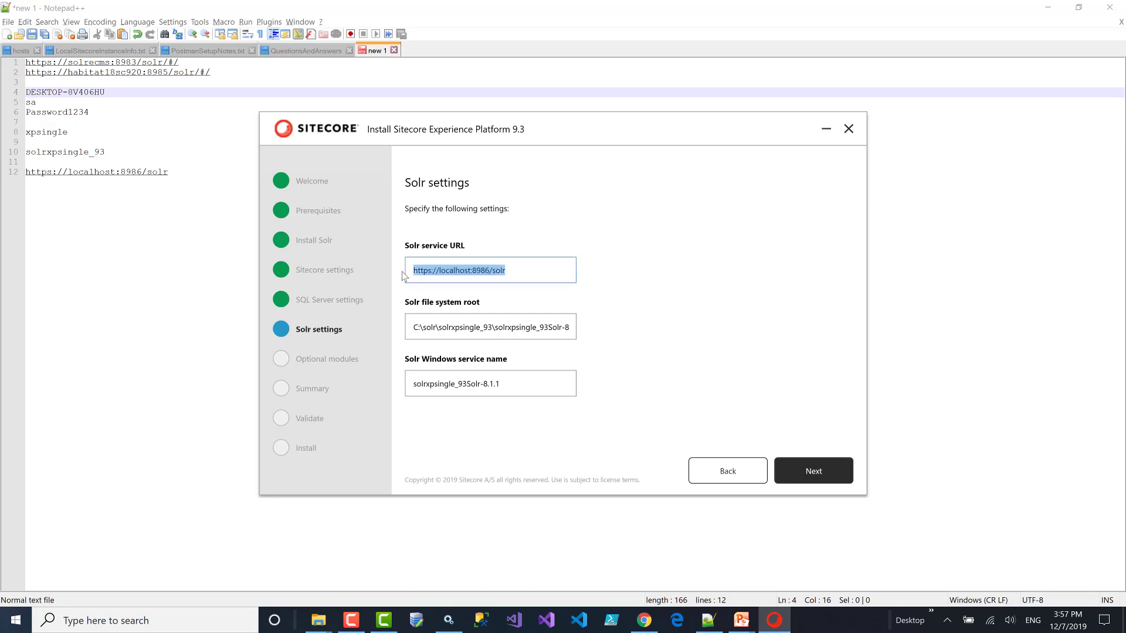
pyautogui.hotkey('alt', 'Tab')
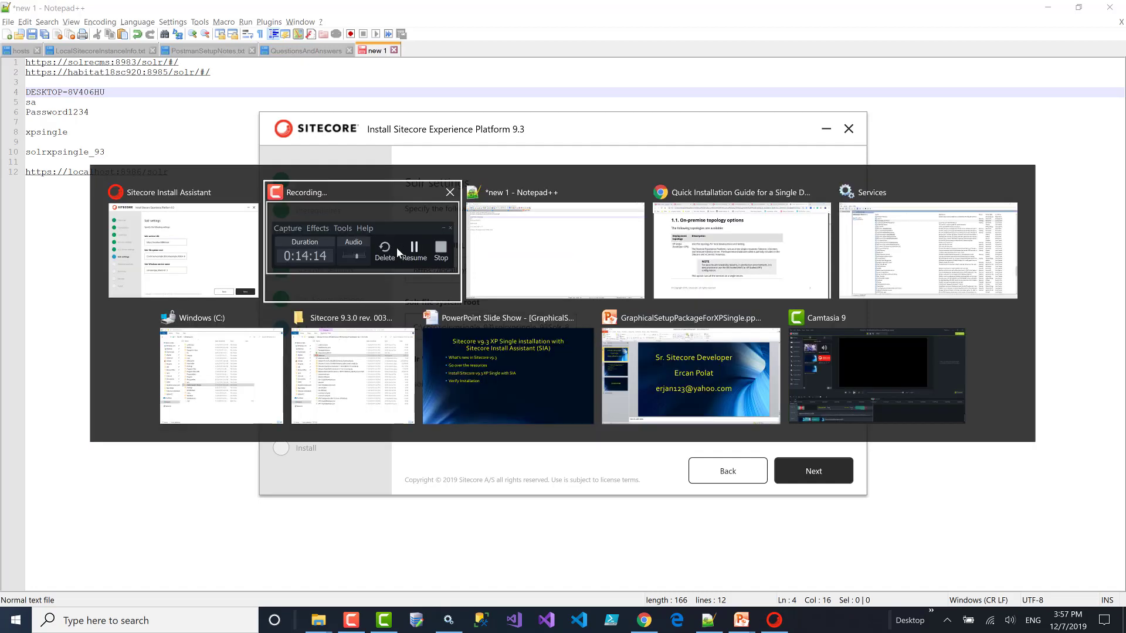
pyautogui.hotkey('alt', 'Tab')
pyautogui.hotkey('alt', 'Tab')
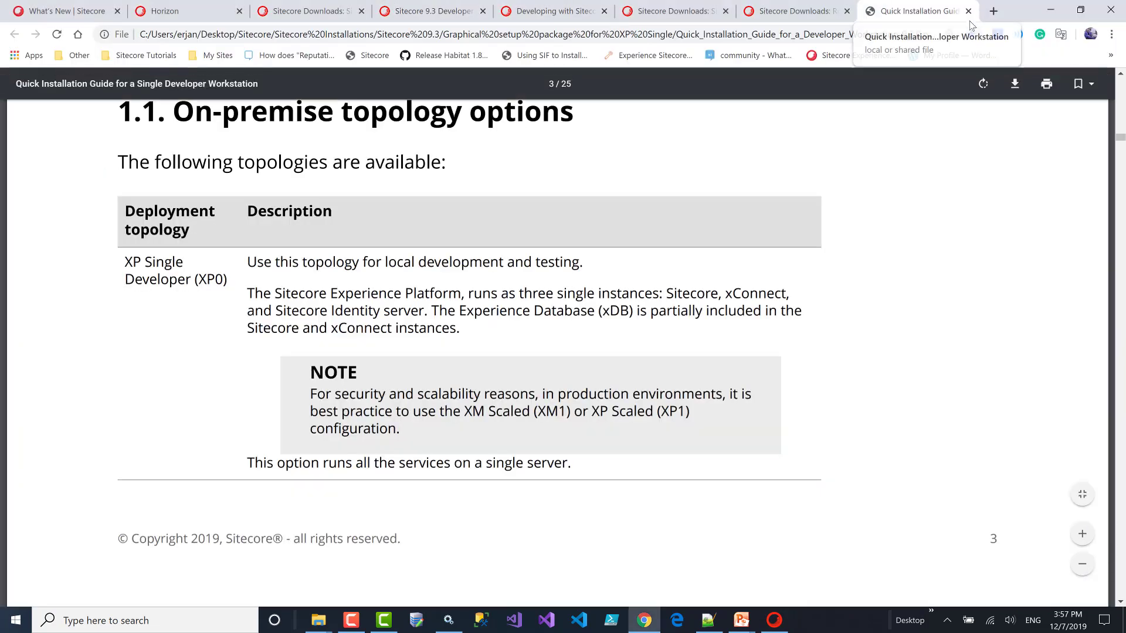
pyautogui.hotkey('ctrl', 't')
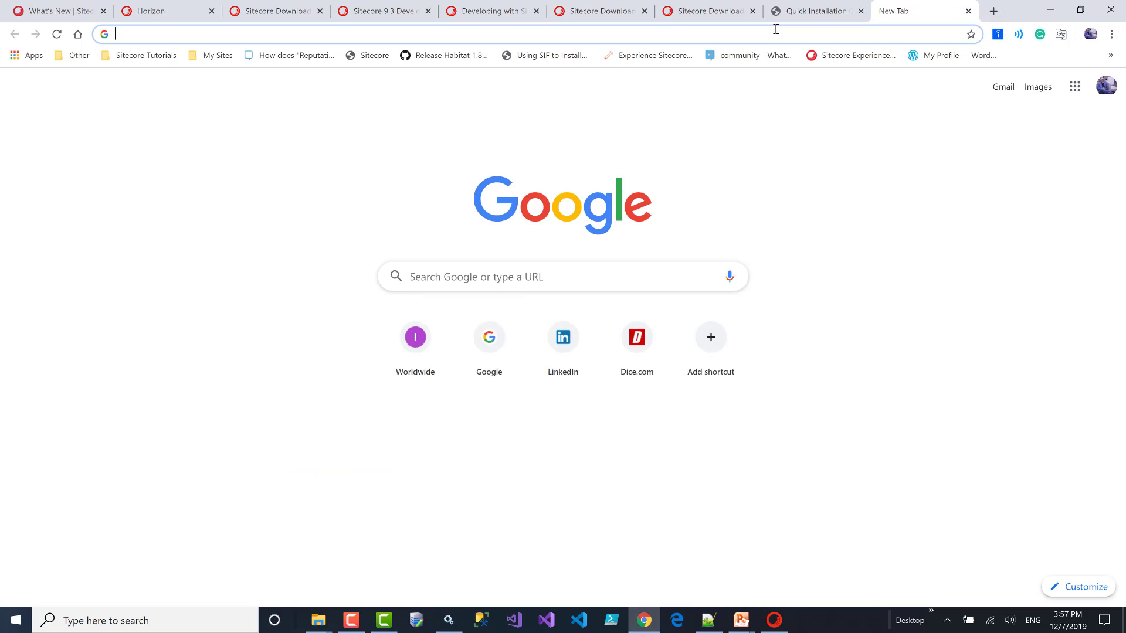
pyautogui.hotkey('ctrl', 'v')
pyautogui.press('Return')
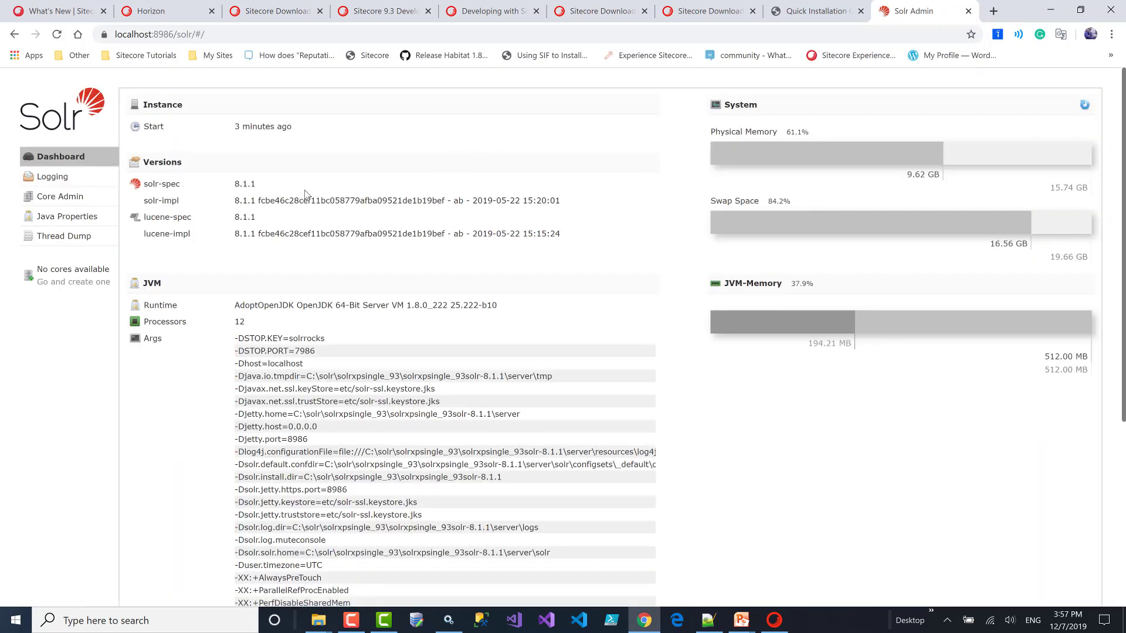
# Return to the Sitecore Install Assistant, accept the Solr settings, and add the Sitecore Experience Accelerator (SXA) module to the installation.
pyautogui.hotkey('alt', 'Tab')
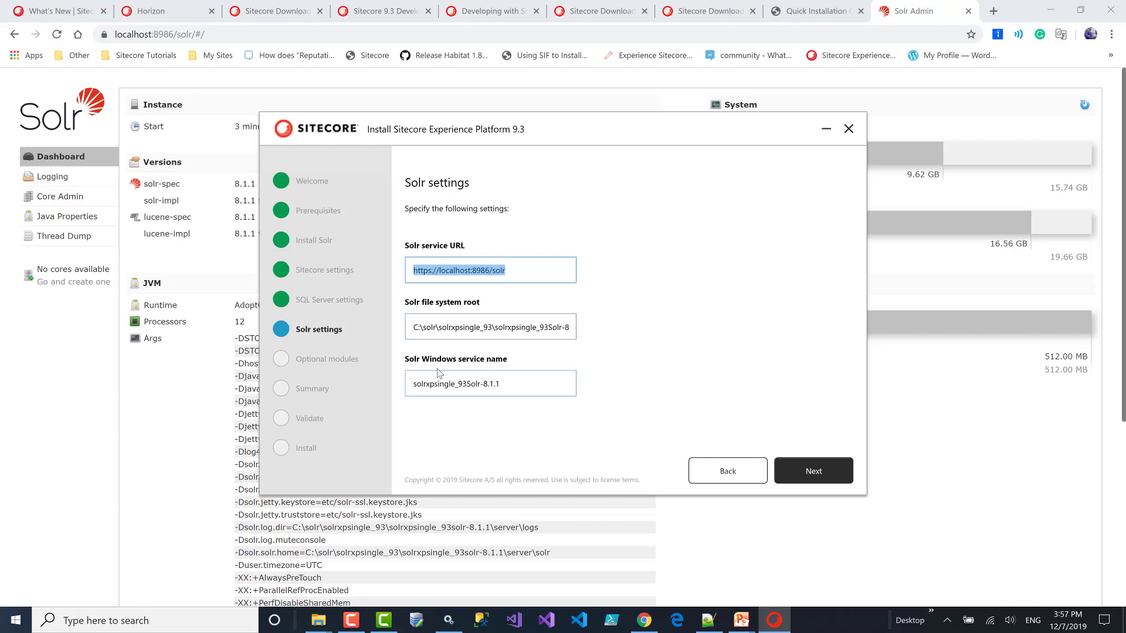
pyautogui.moveTo(515, 385); pyautogui.dragTo(417, 386)
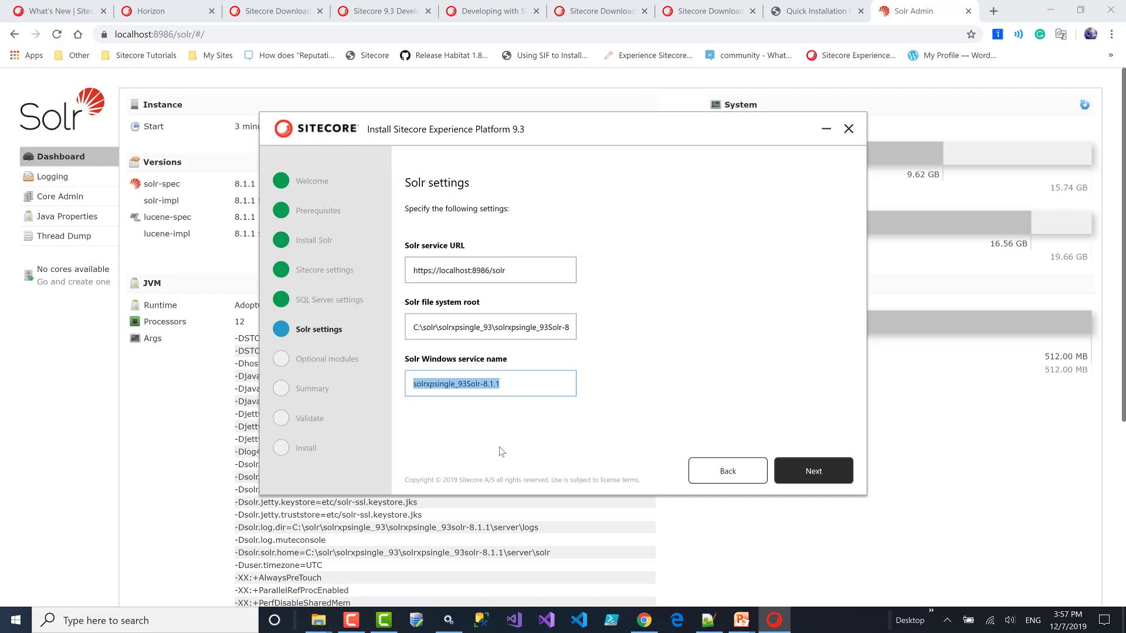
pyautogui.click(814, 471)
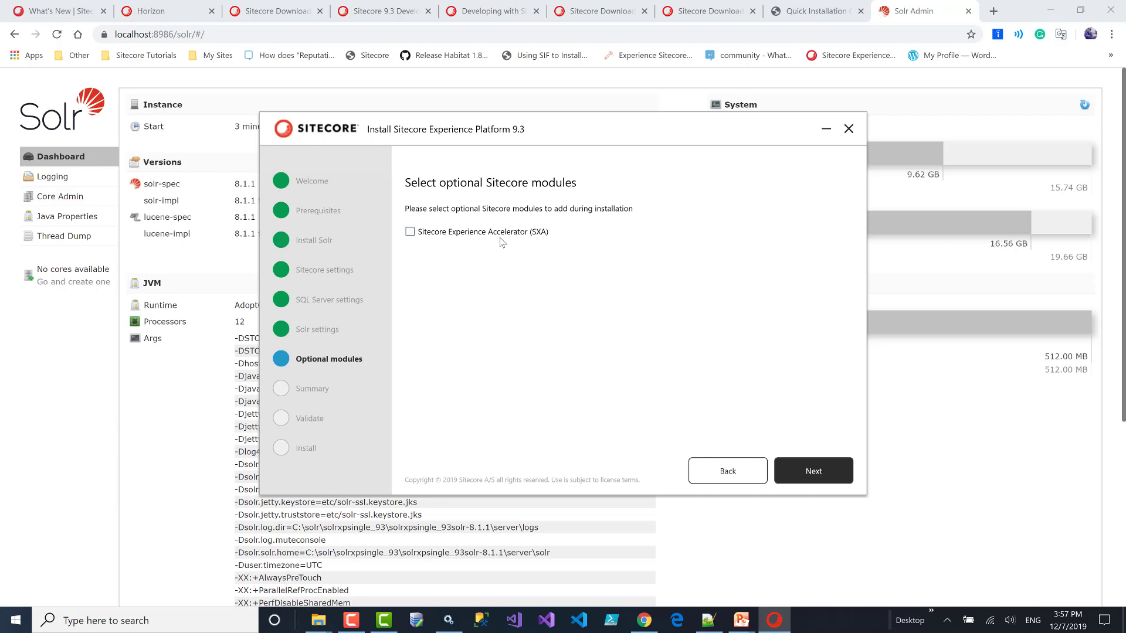
pyautogui.click(411, 234)
pyautogui.click(803, 469)
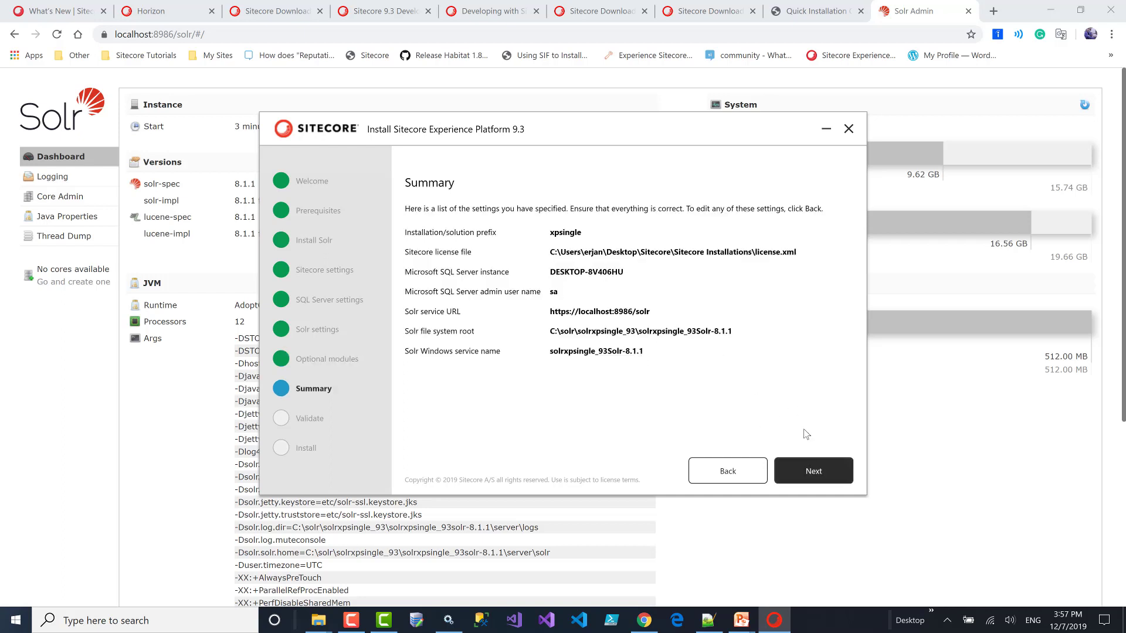
# Accept the settings summary, validate the requirements, and start the Sitecore installation.
pyautogui.click(819, 477)
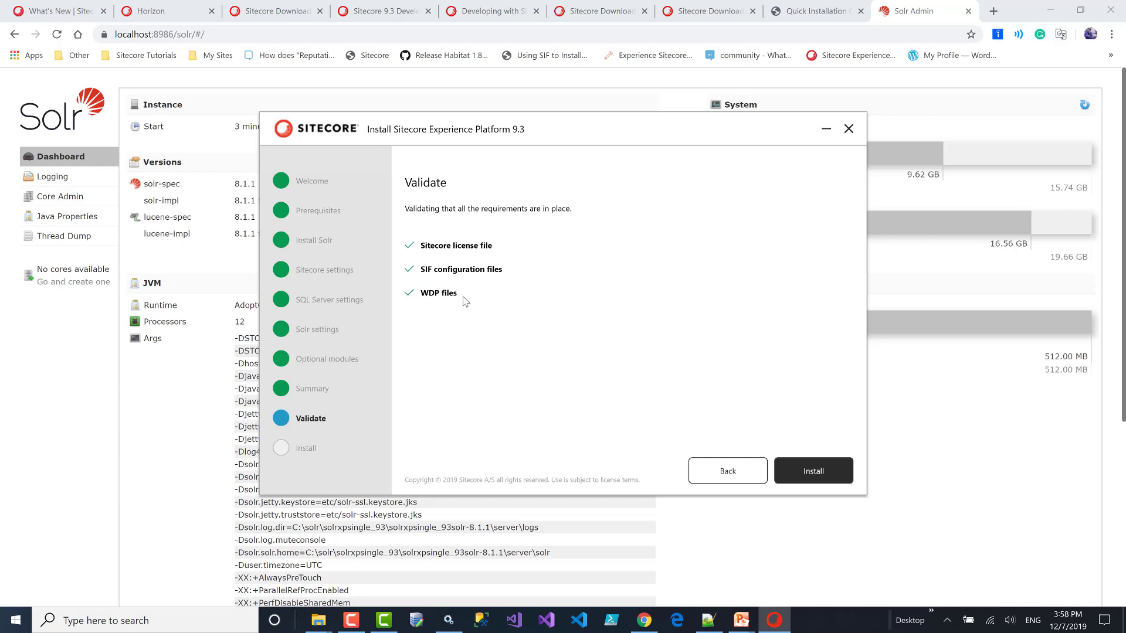
pyautogui.click(815, 478)
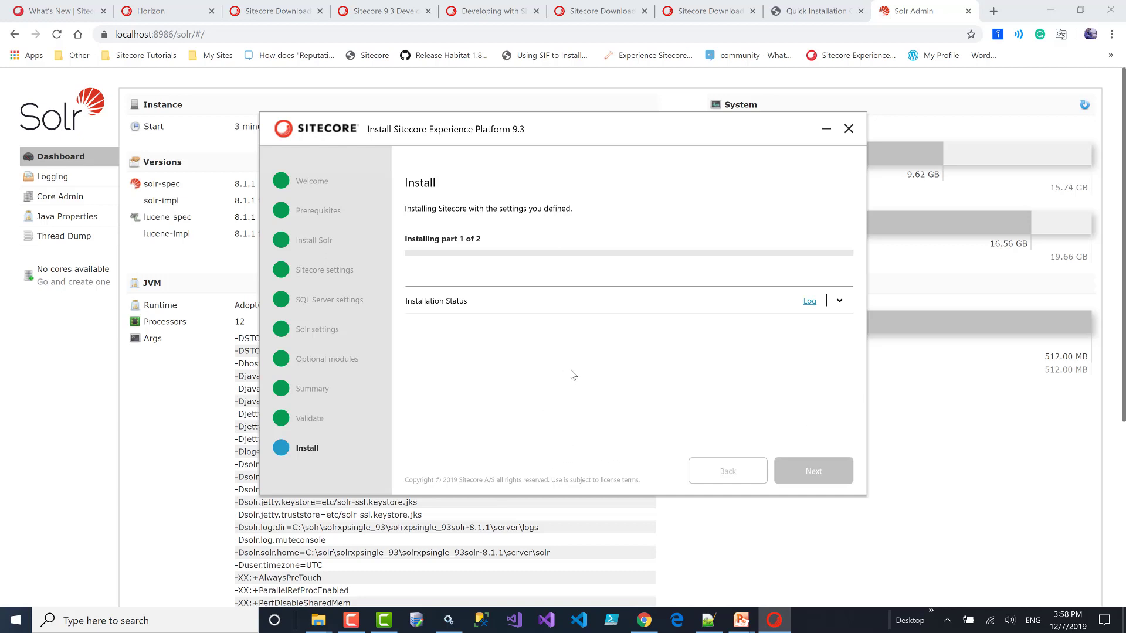
pyautogui.moveTo(1068, 615)
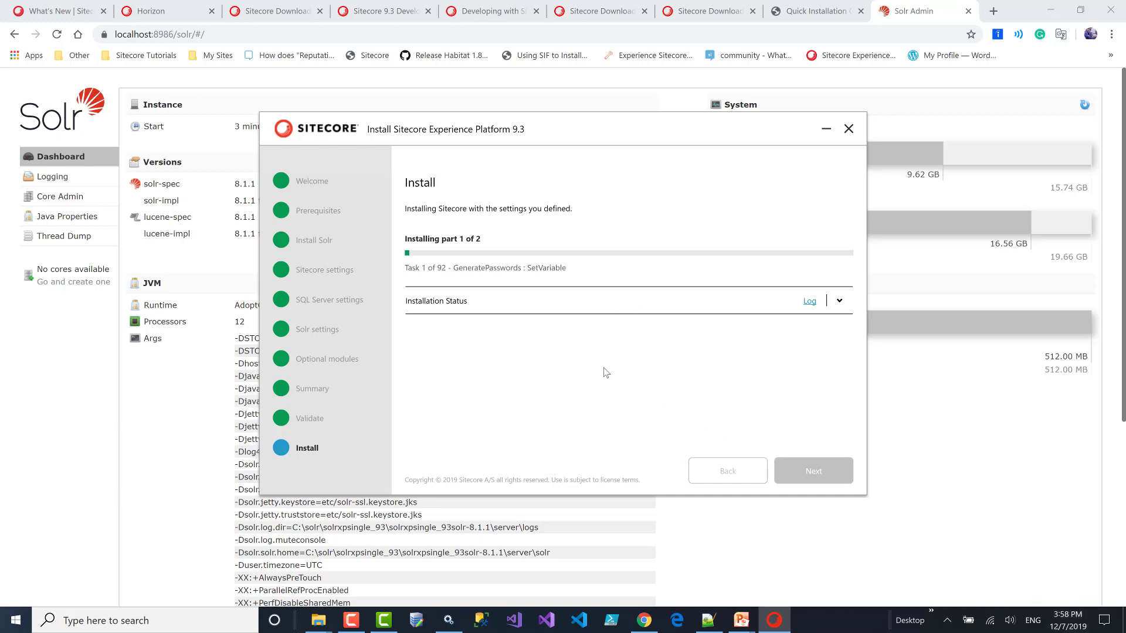
pyautogui.click(351, 620)
pyautogui.click(1084, 583)
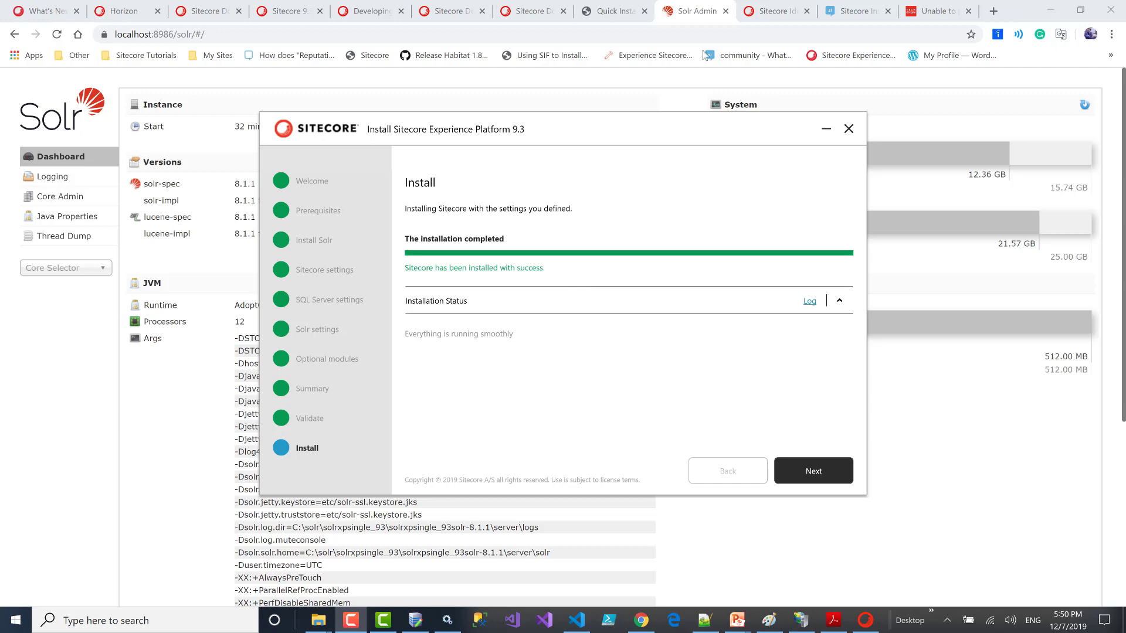
# Open the Stack Exchange question about the IdentityServer_Package parse error and examine its log text, highlighting the package path and the stated cause.
pyautogui.click(769, 9)
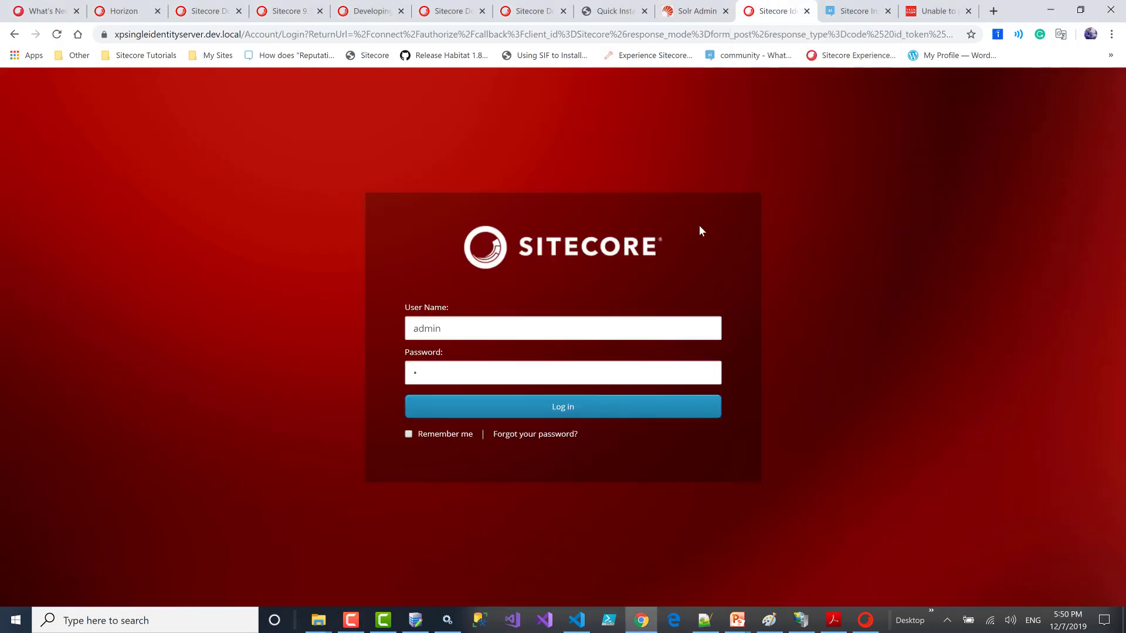
pyautogui.click(842, 11)
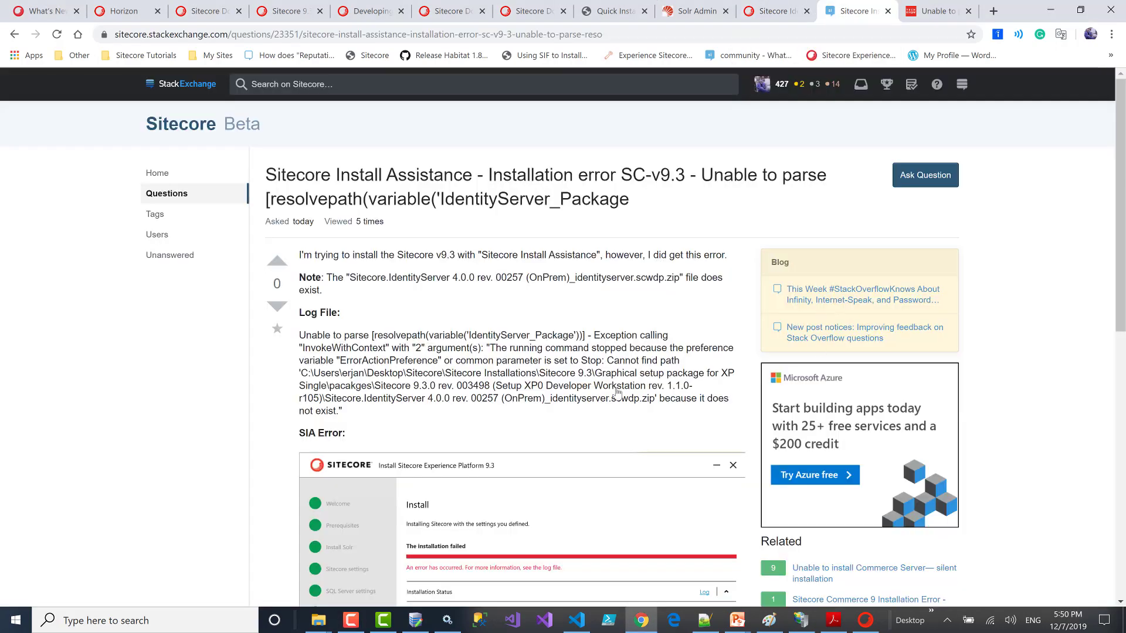
pyautogui.scroll(-6, 618, 390)
pyautogui.scroll(4, 398, 506)
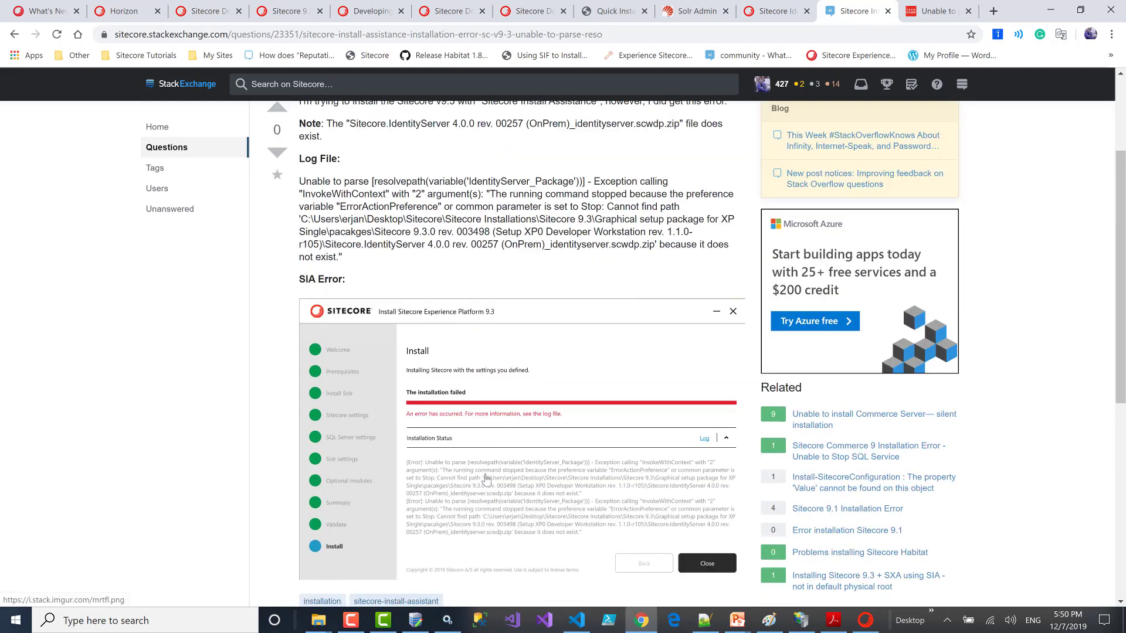
pyautogui.scroll(-3, 486, 481)
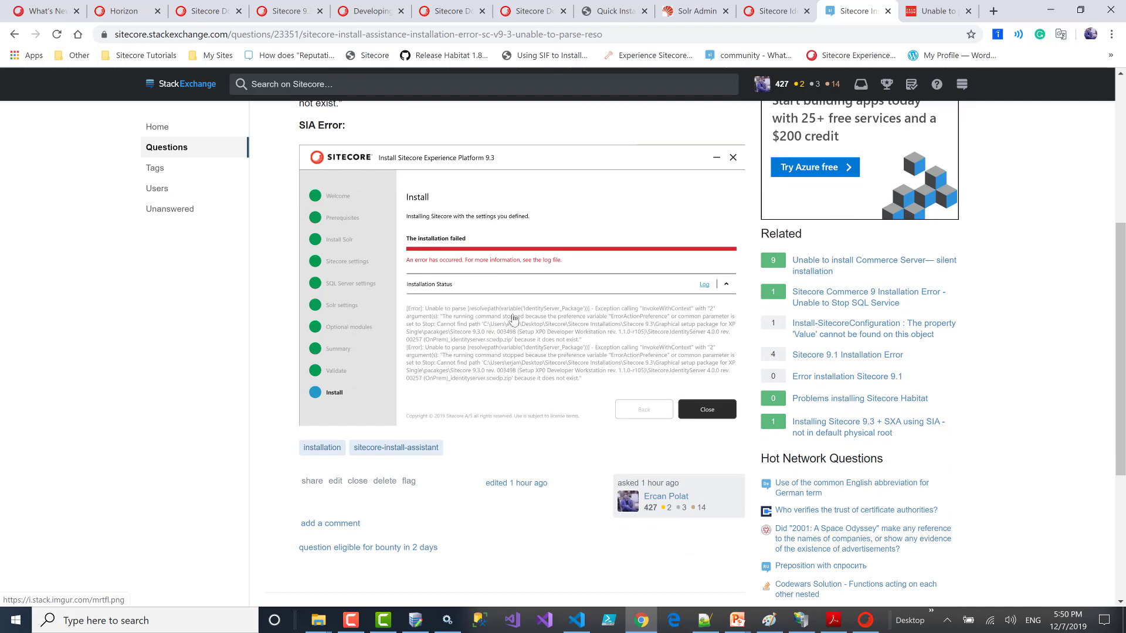
pyautogui.scroll(5, 513, 320)
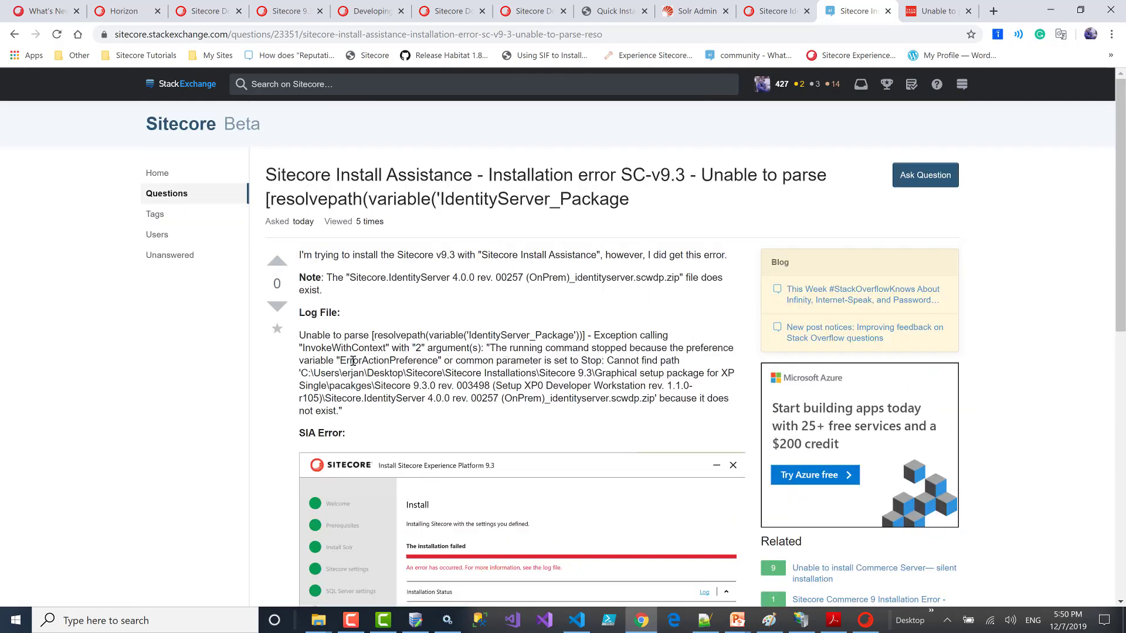
pyautogui.moveTo(300, 374); pyautogui.dragTo(619, 408)
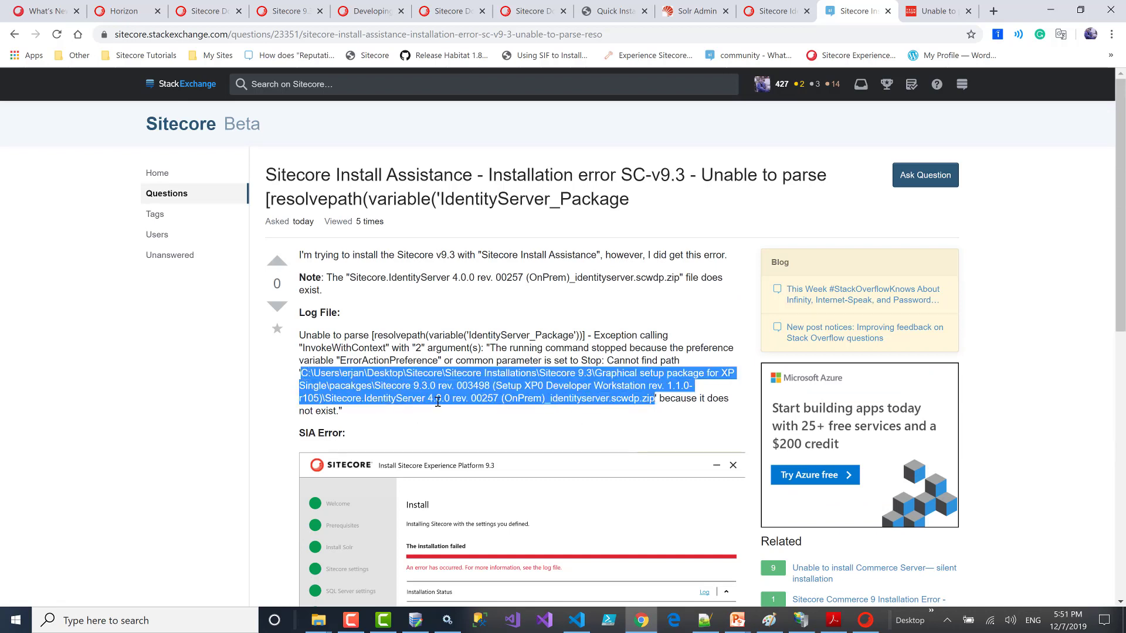
pyautogui.click(666, 440)
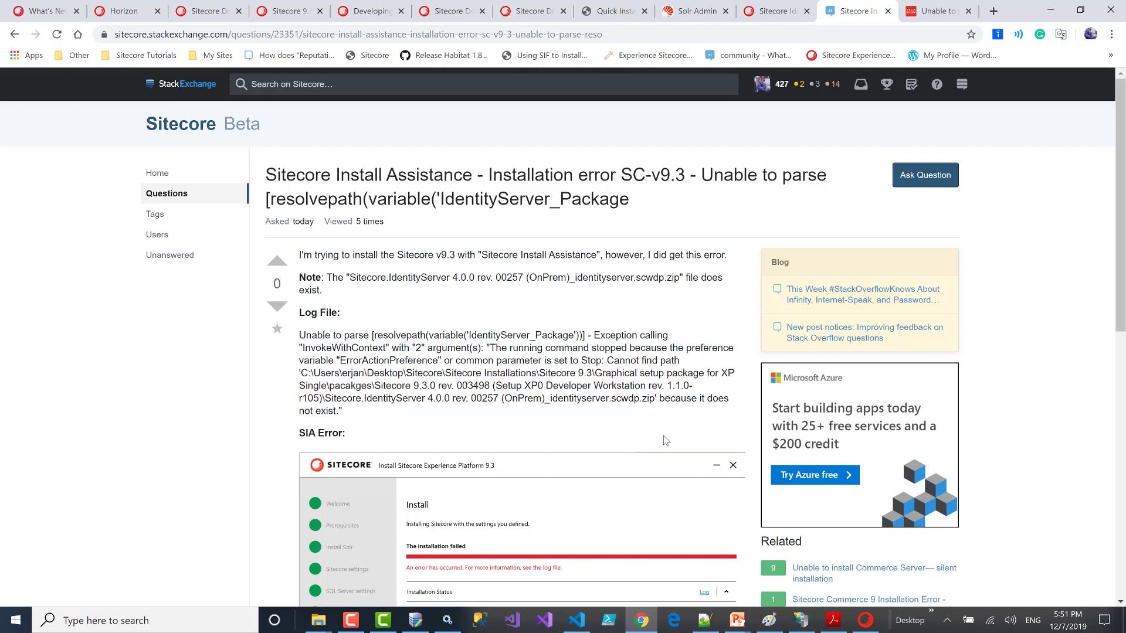
pyautogui.moveTo(664, 399); pyautogui.dragTo(703, 411)
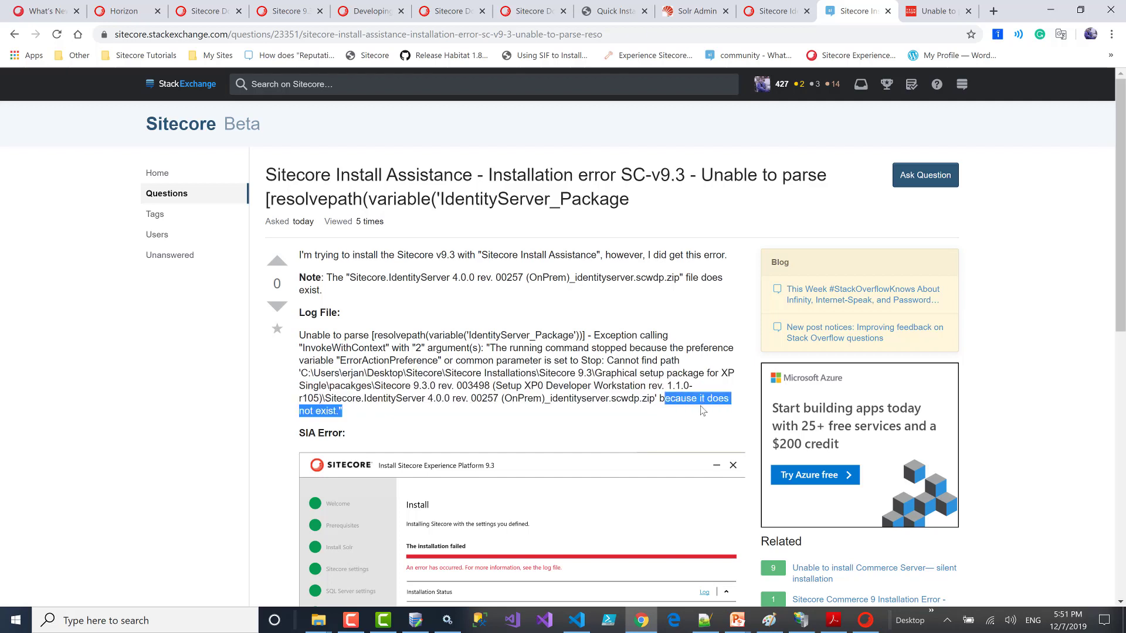
# Locate the Sitecore.IdentityServer 4.0.0 rev. 00257 package in the XP0 setup folder, and compare it with the question's error screenshot.
pyautogui.click(318, 621)
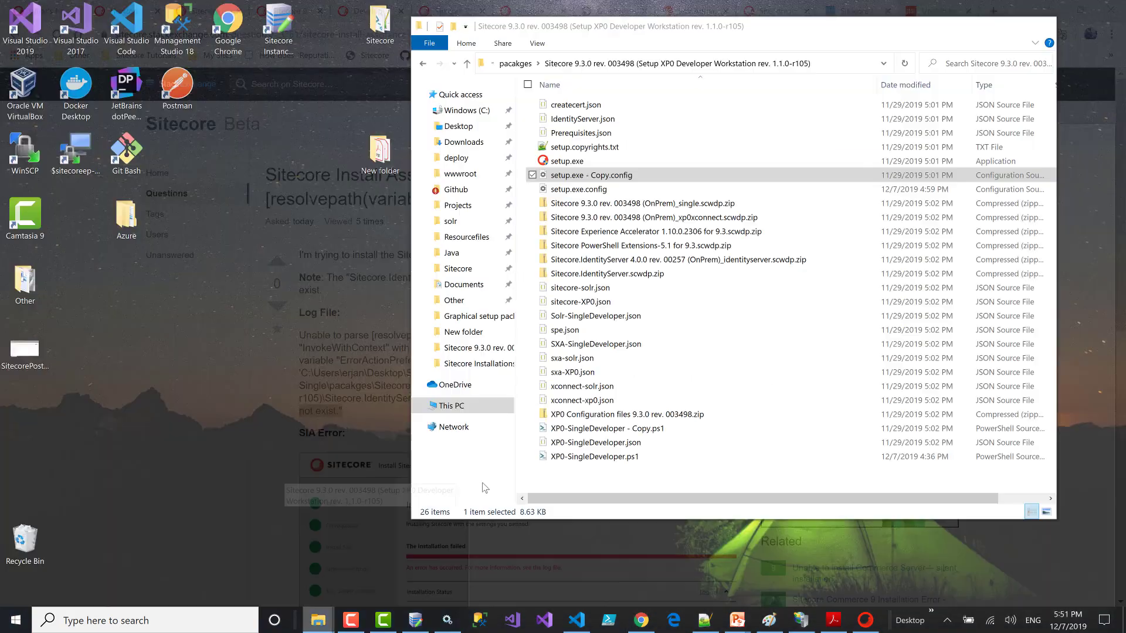
pyautogui.click(355, 519)
pyautogui.click(767, 266)
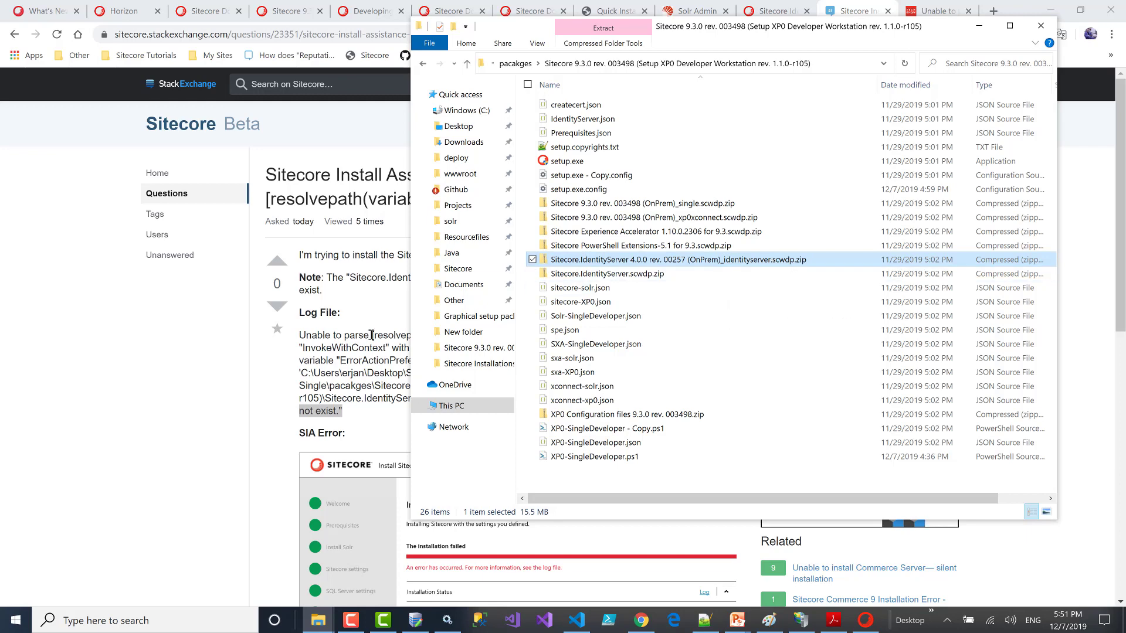
pyautogui.hotkey('alt', 'Tab')
pyautogui.scroll(-3, 454, 337)
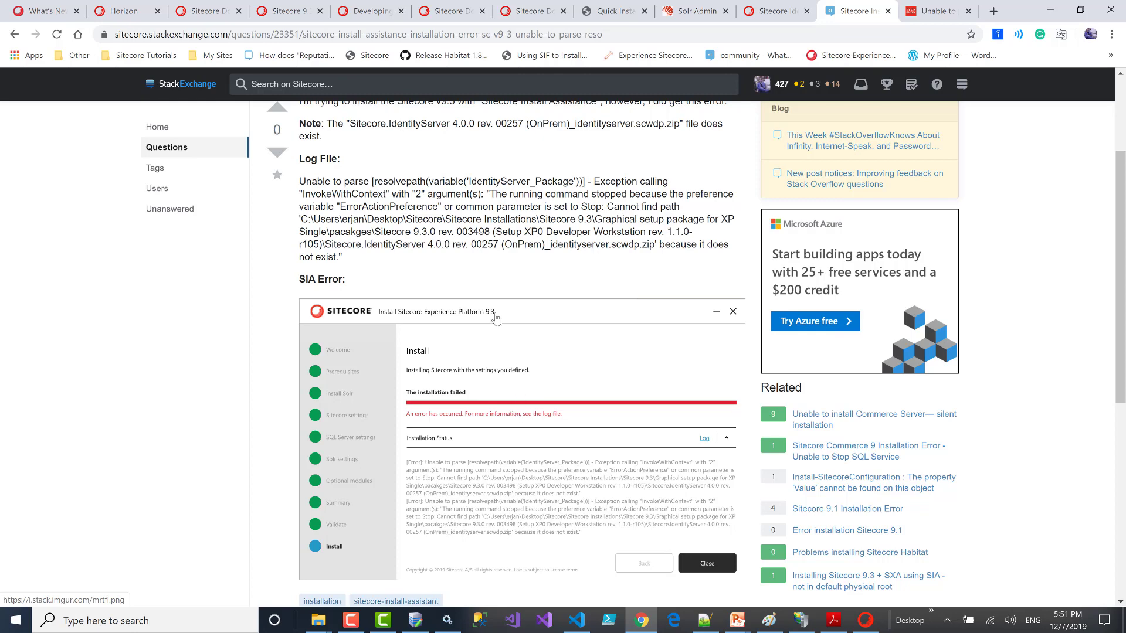
pyautogui.scroll(-3, 489, 298)
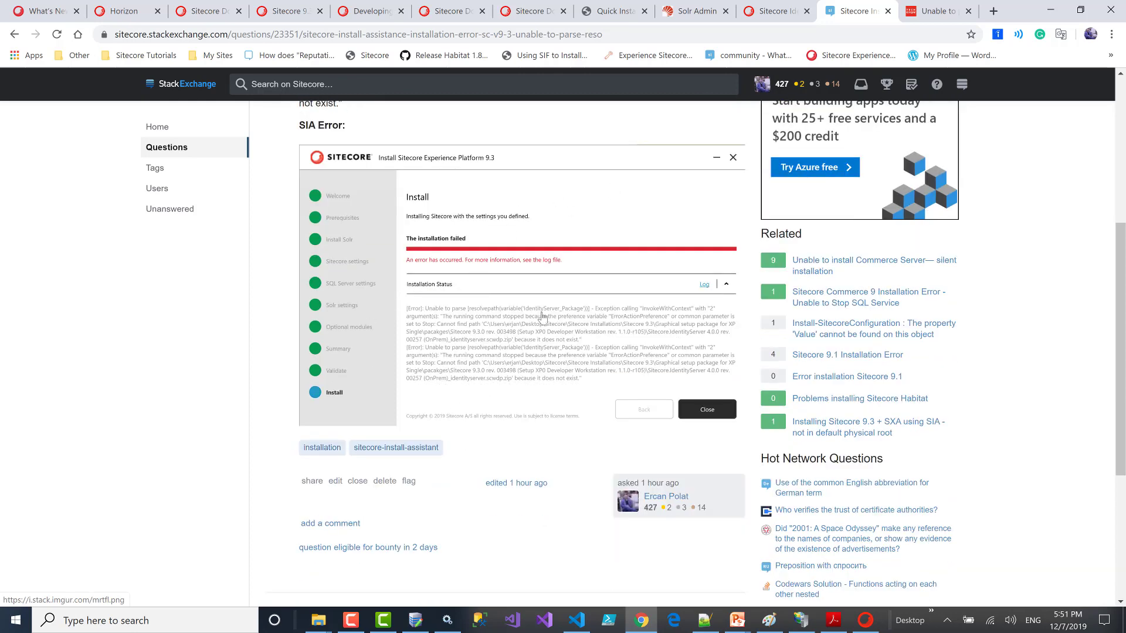
# Read the TechKnowHow article on the resolvepath Package error, examining its solution and the advice about "Package" lines.
pyautogui.click(930, 13)
pyautogui.scroll(5, 516, 399)
pyautogui.scroll(8, 517, 398)
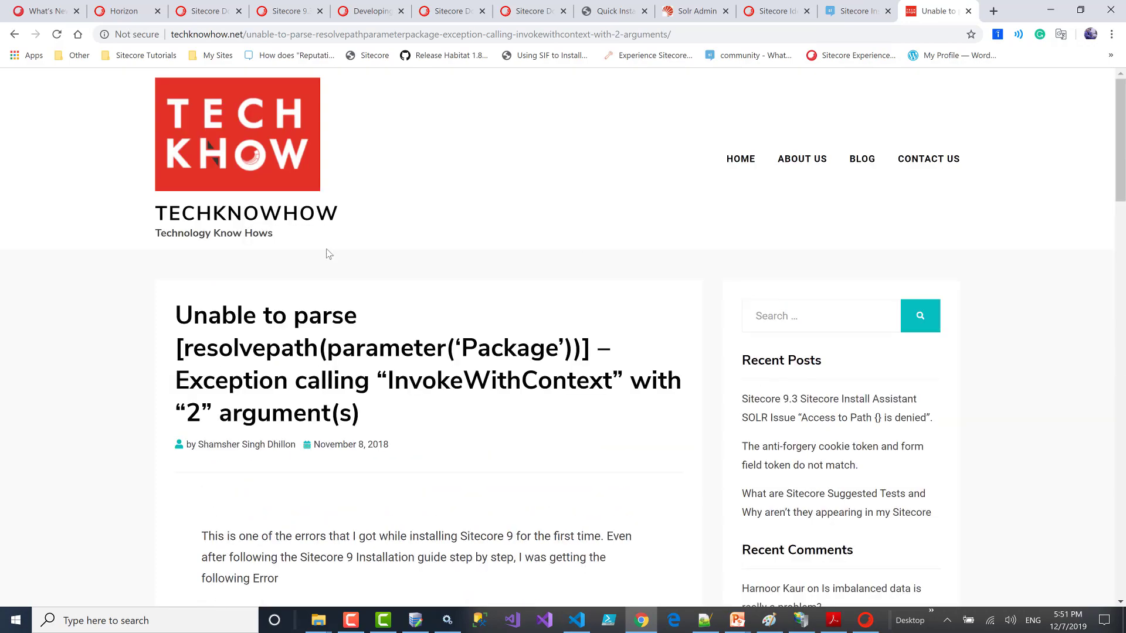
pyautogui.scroll(-12, 540, 319)
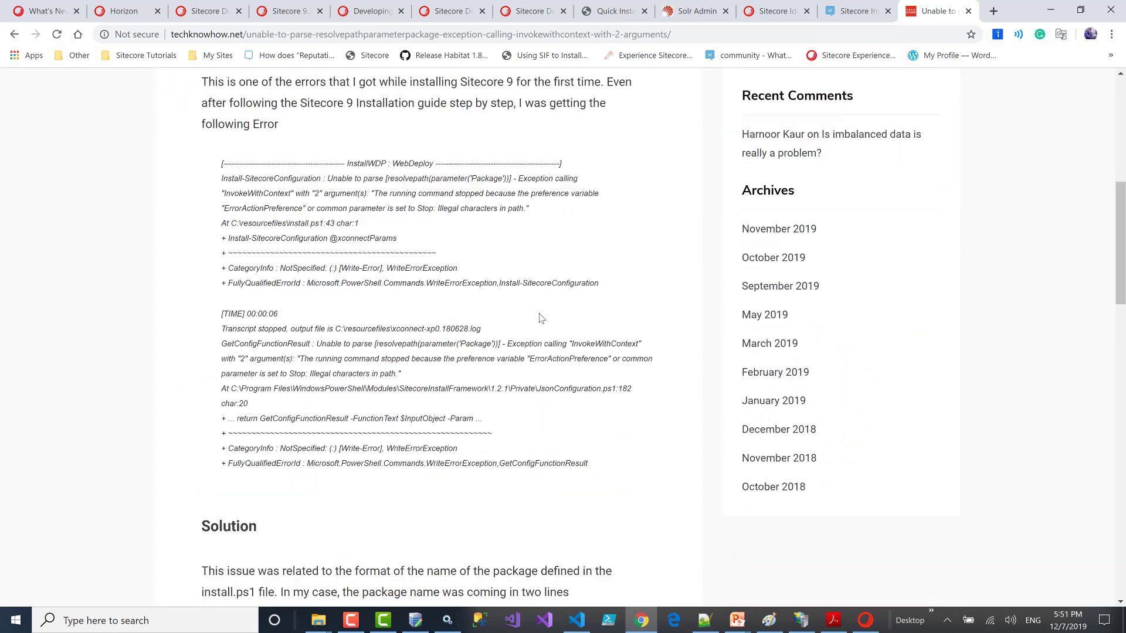
pyautogui.scroll(-3, 537, 321)
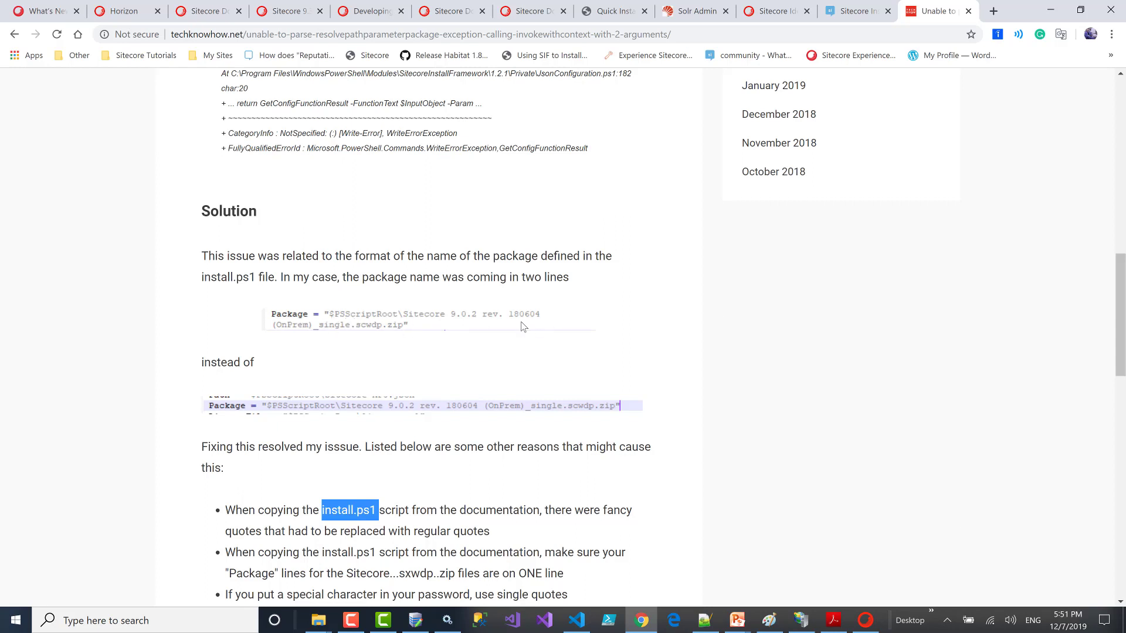
pyautogui.scroll(-5, 540, 332)
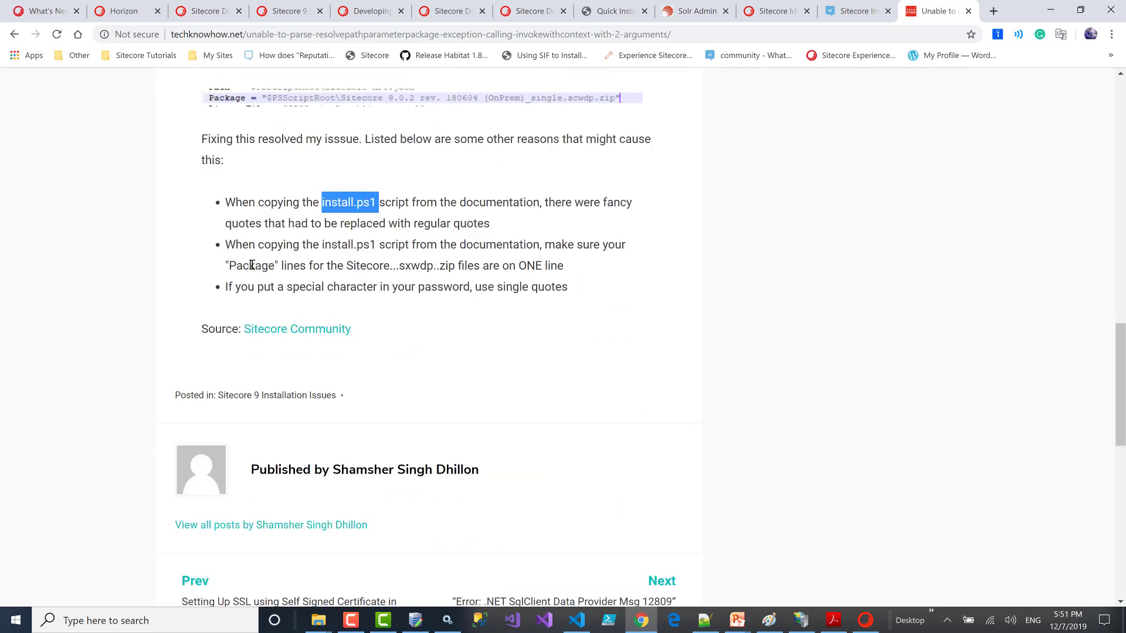
pyautogui.moveTo(278, 266); pyautogui.dragTo(229, 265)
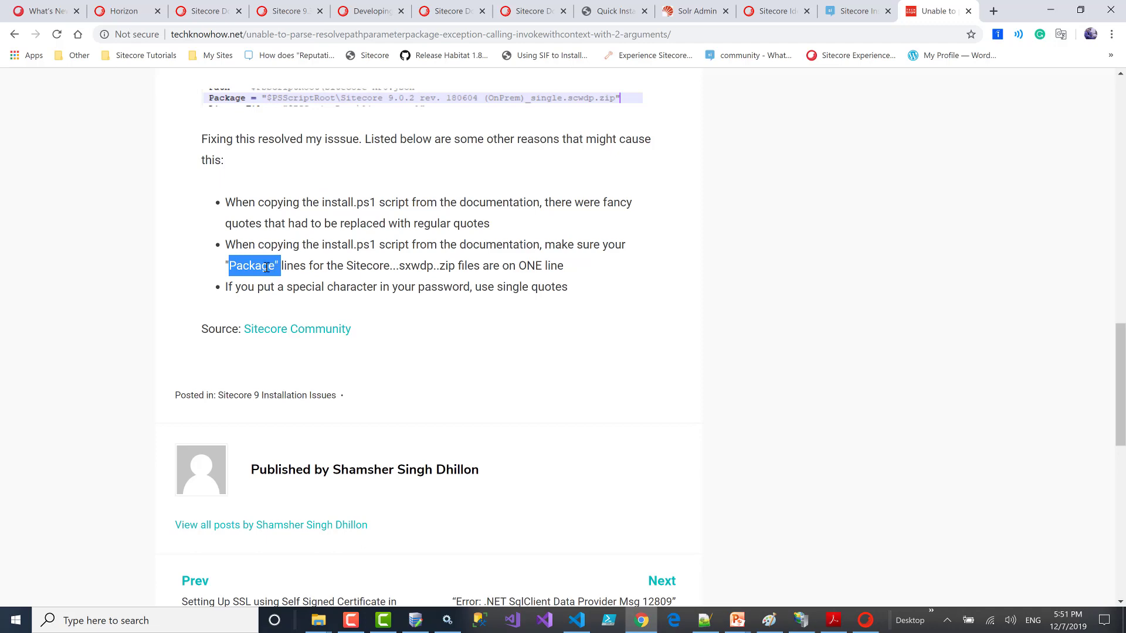
pyautogui.scroll(3, 384, 292)
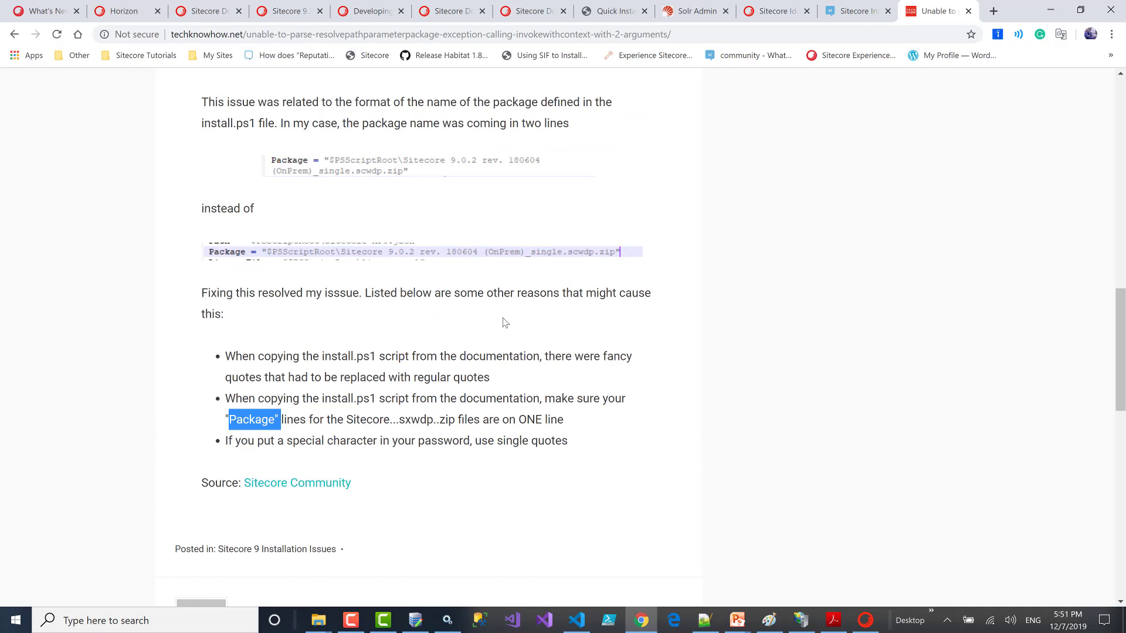
# Return to the Stack Exchange question and review its log text and installer error screenshot again.
pyautogui.click(845, 14)
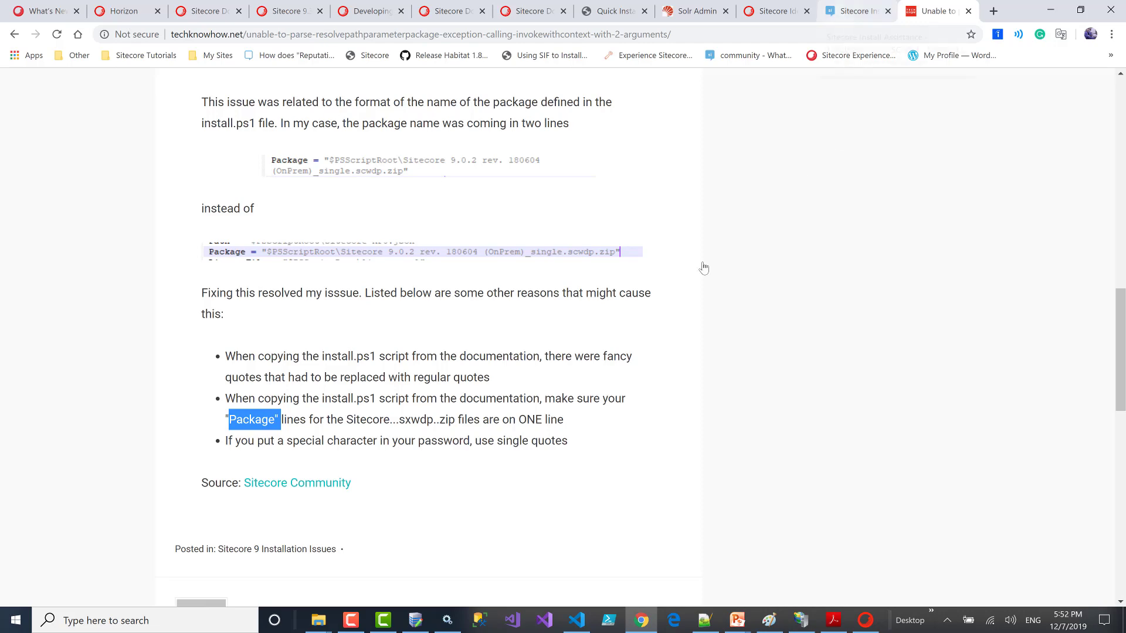
pyautogui.scroll(5, 401, 183)
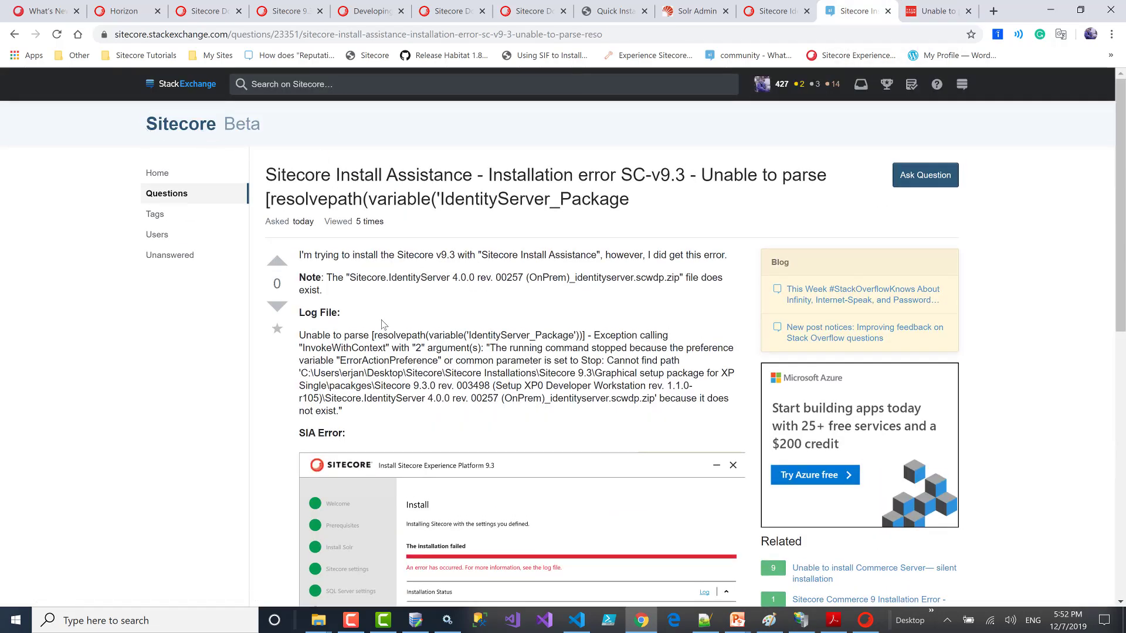
pyautogui.scroll(-5, 472, 402)
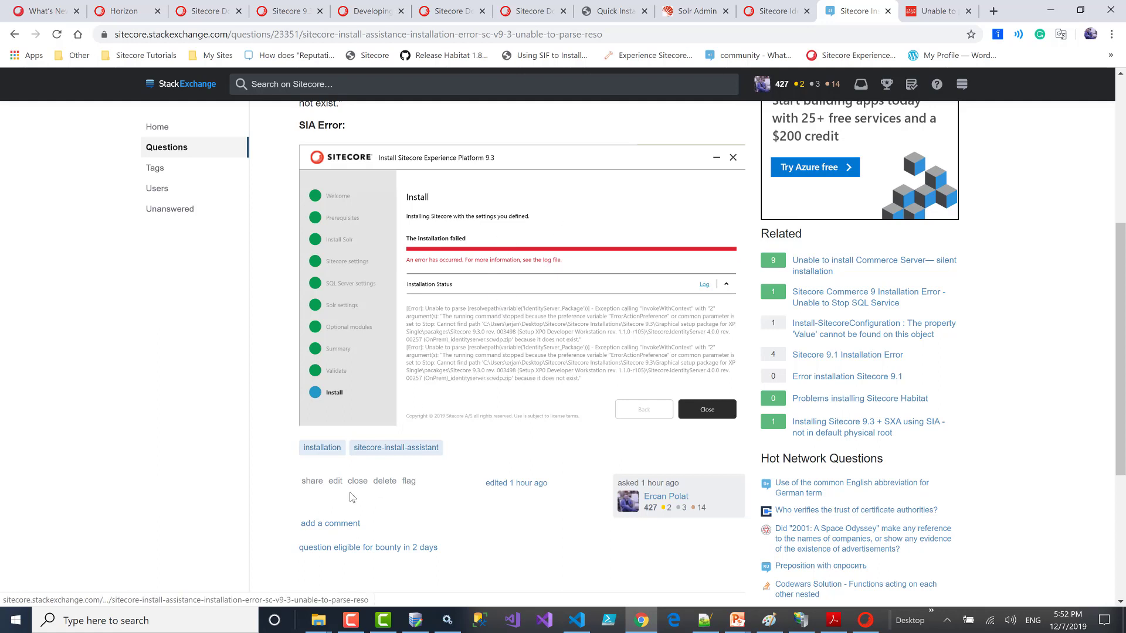
# Open setup.exe.config from the Sitecore 9.3.0 rev. 003498 setup folder in Visual Studio Code.
pyautogui.click(318, 621)
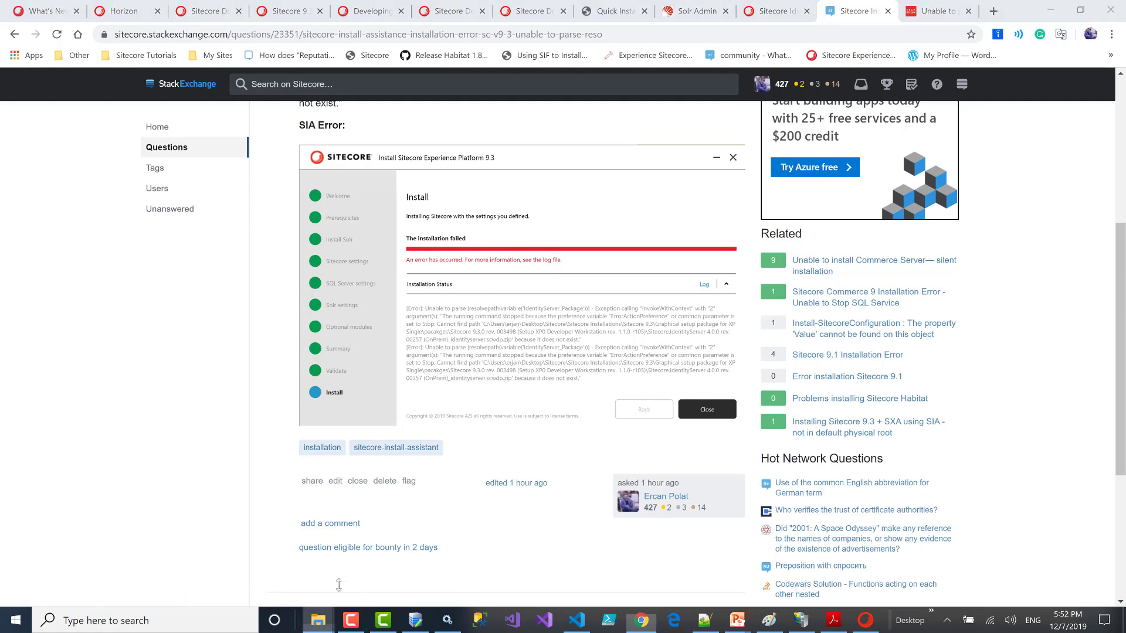
pyautogui.click(359, 530)
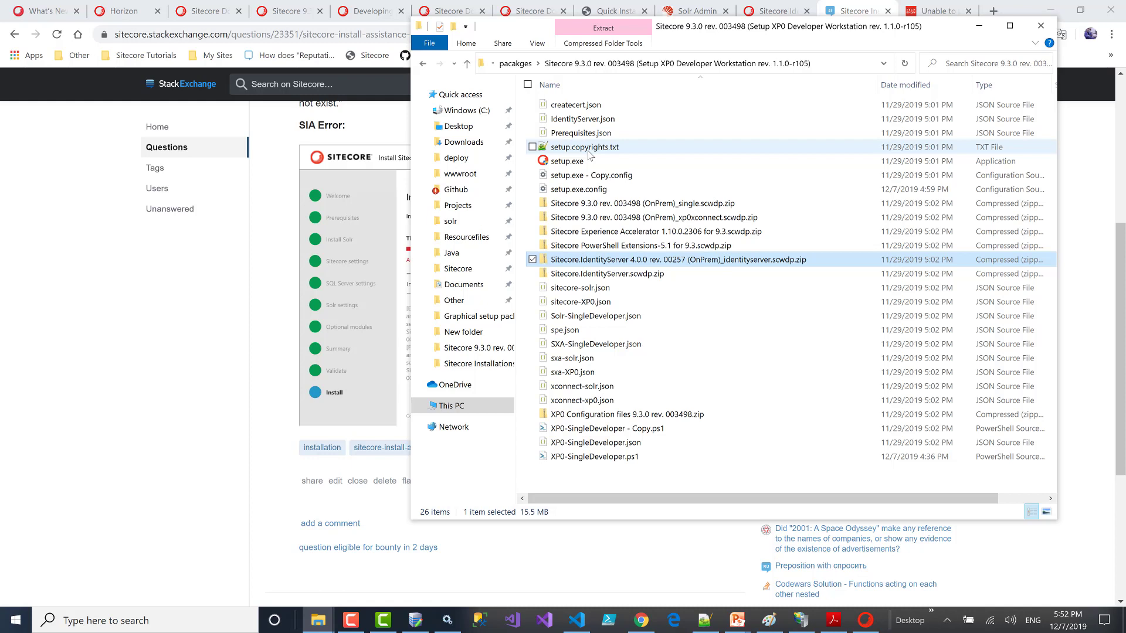
pyautogui.click(586, 193)
pyautogui.doubleClick(599, 195)
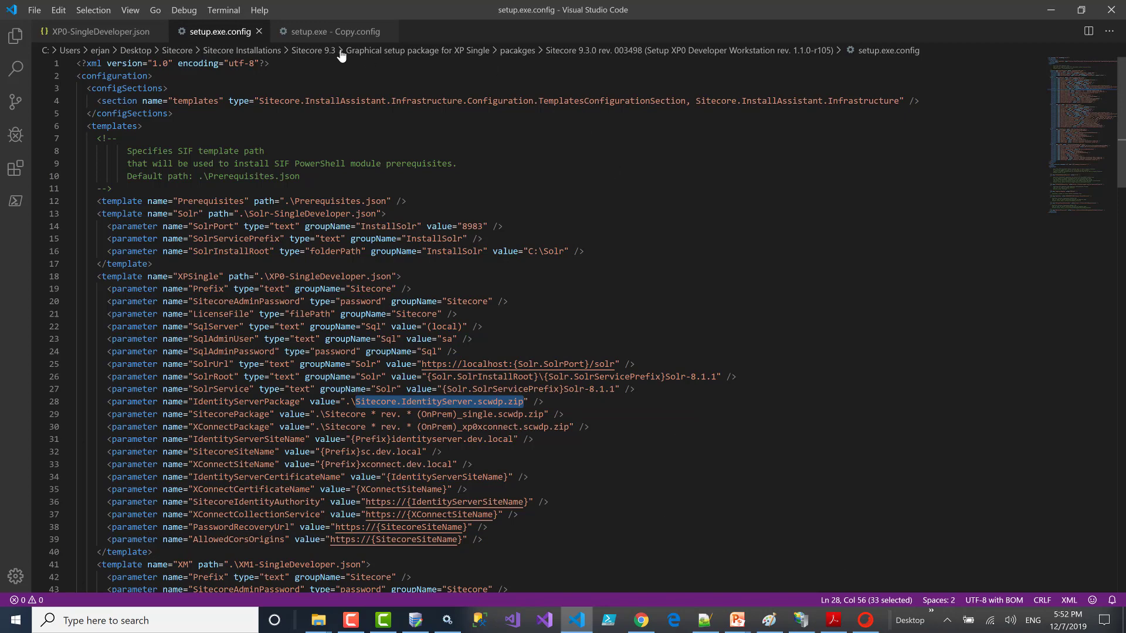
# Examine the original IdentityServerPackage value with its wildcard pattern in setup.exe - Copy.config.
pyautogui.click(331, 32)
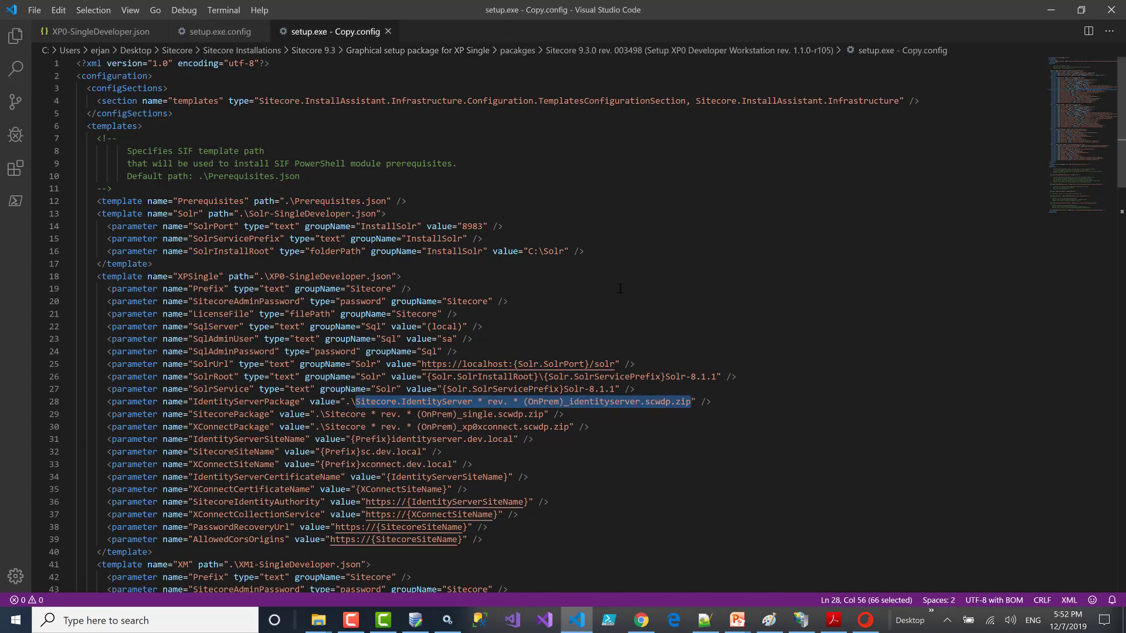
pyautogui.click(777, 502)
pyautogui.click(693, 401)
pyautogui.click(484, 402)
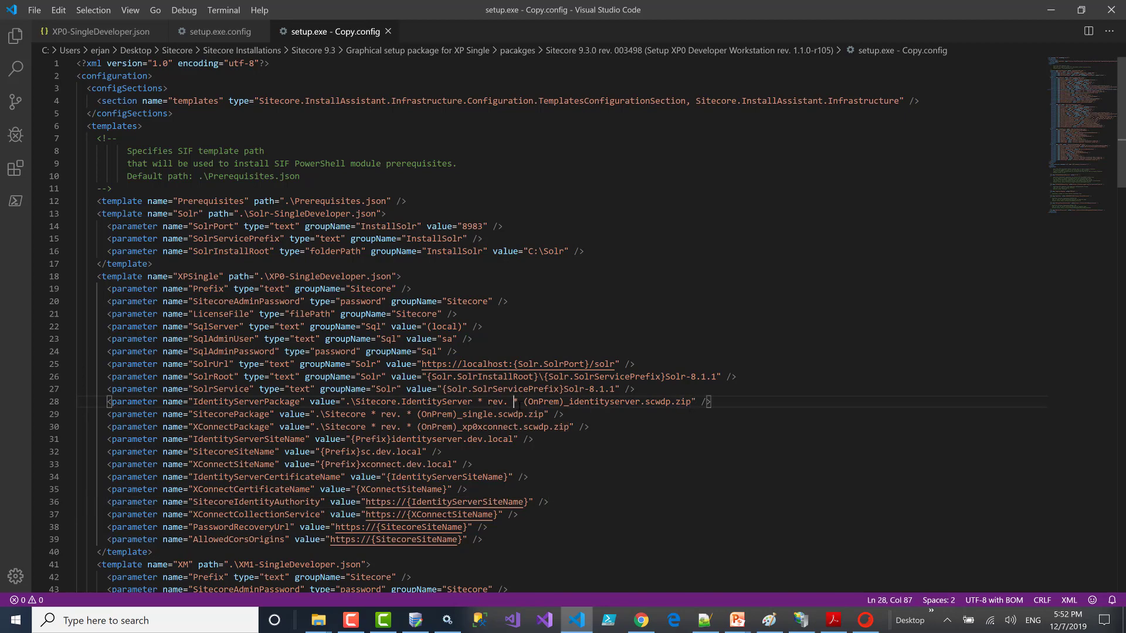
# Open the file name of the Sitecore.IdentityServer 4.0.0 rev. 00257 package for editing in the setup folder, and return to the config file.
pyautogui.click(319, 621)
pyautogui.click(369, 566)
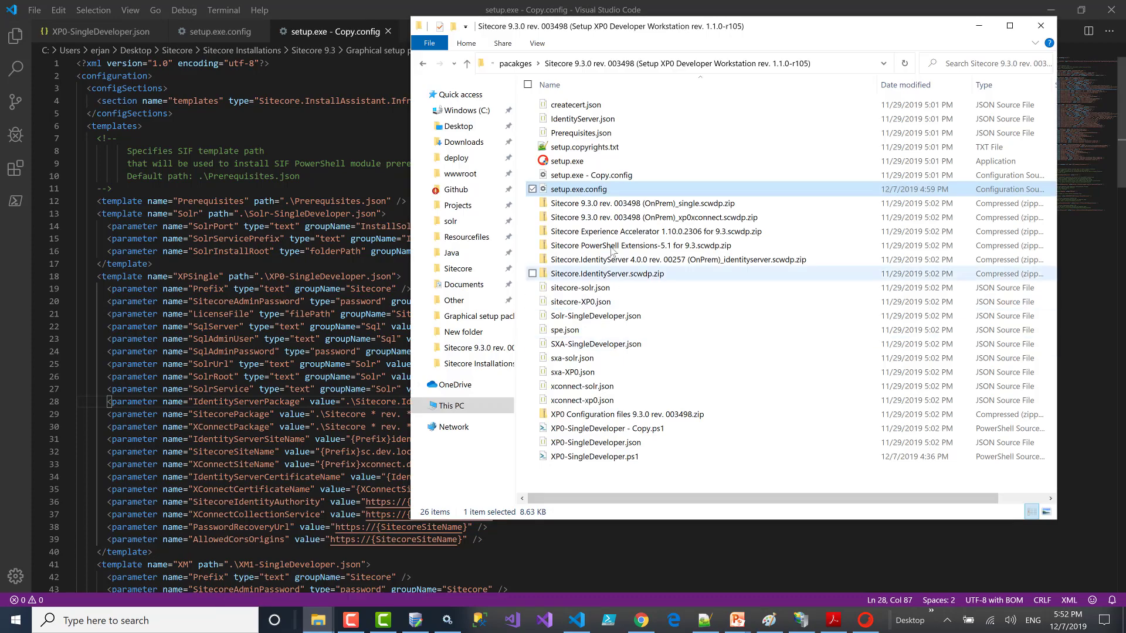
pyautogui.click(623, 262)
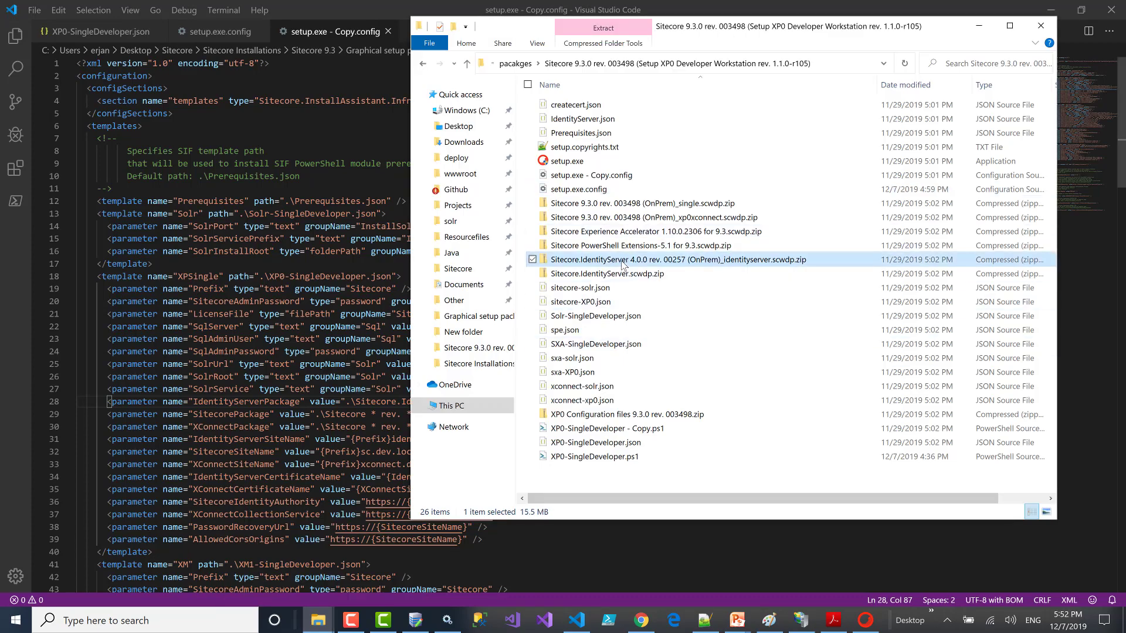
pyautogui.rightClick(623, 265)
pyautogui.click(535, 578)
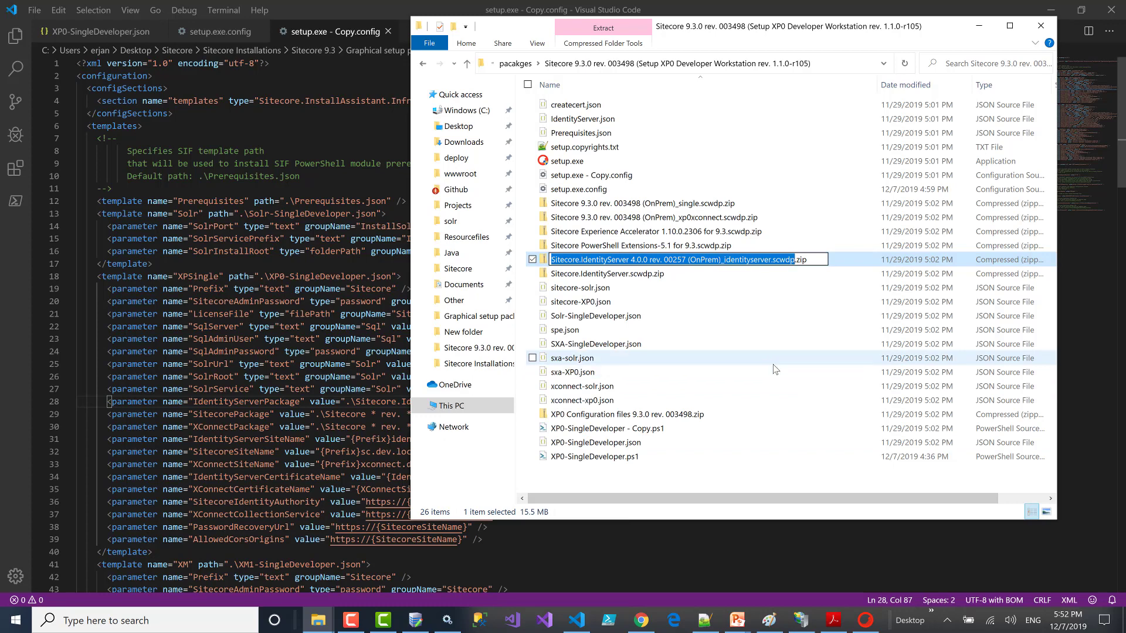
pyautogui.click(358, 137)
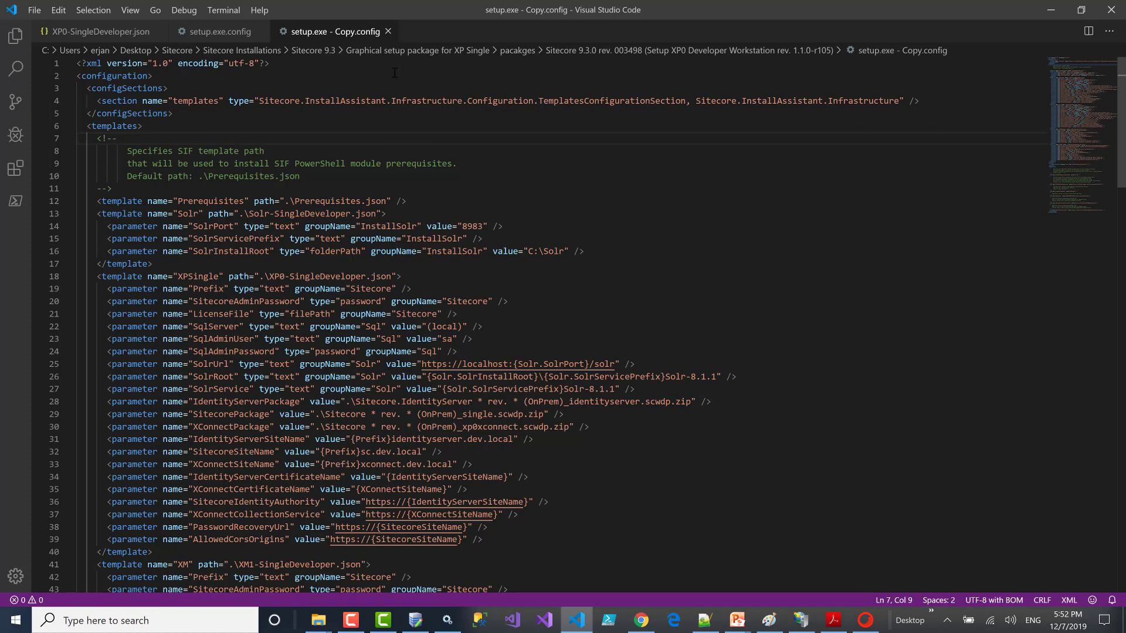
# Compare the IdentityServerPackage value in setup.exe.config with the Sitecore.IdentityServer.scwdp.zip file in the setup folder.
pyautogui.click(221, 31)
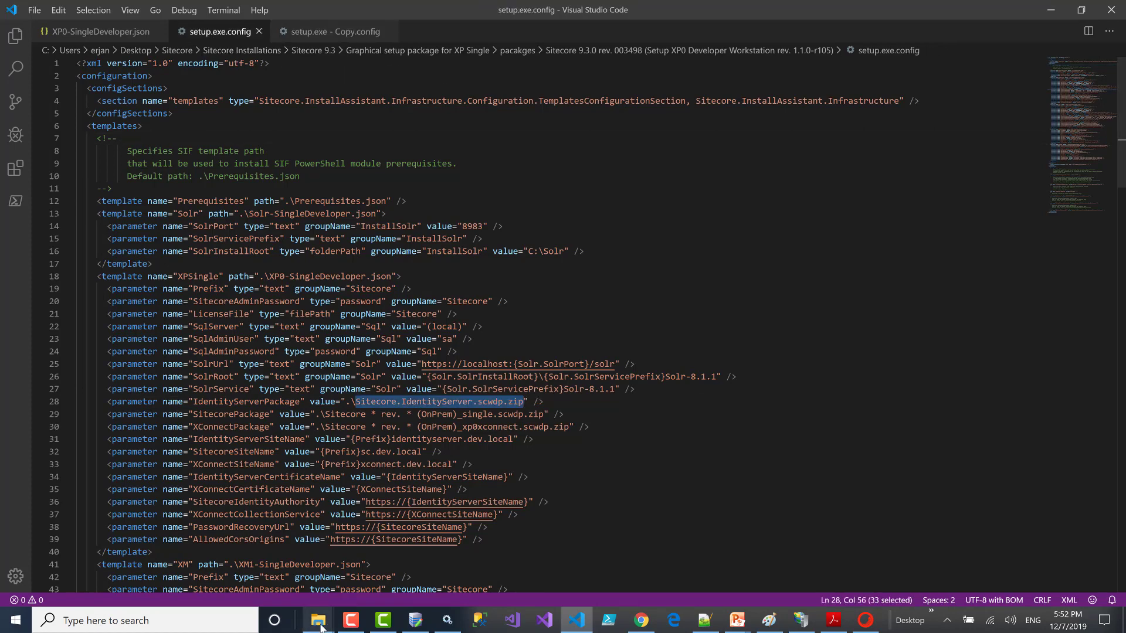
pyautogui.moveTo(320, 627)
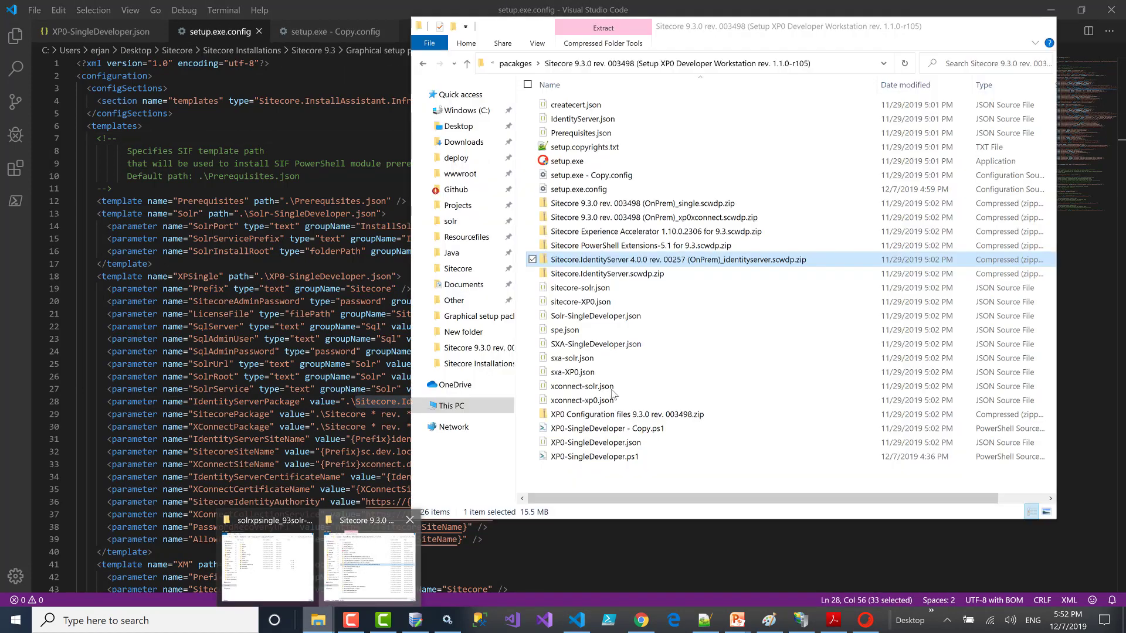
pyautogui.click(367, 557)
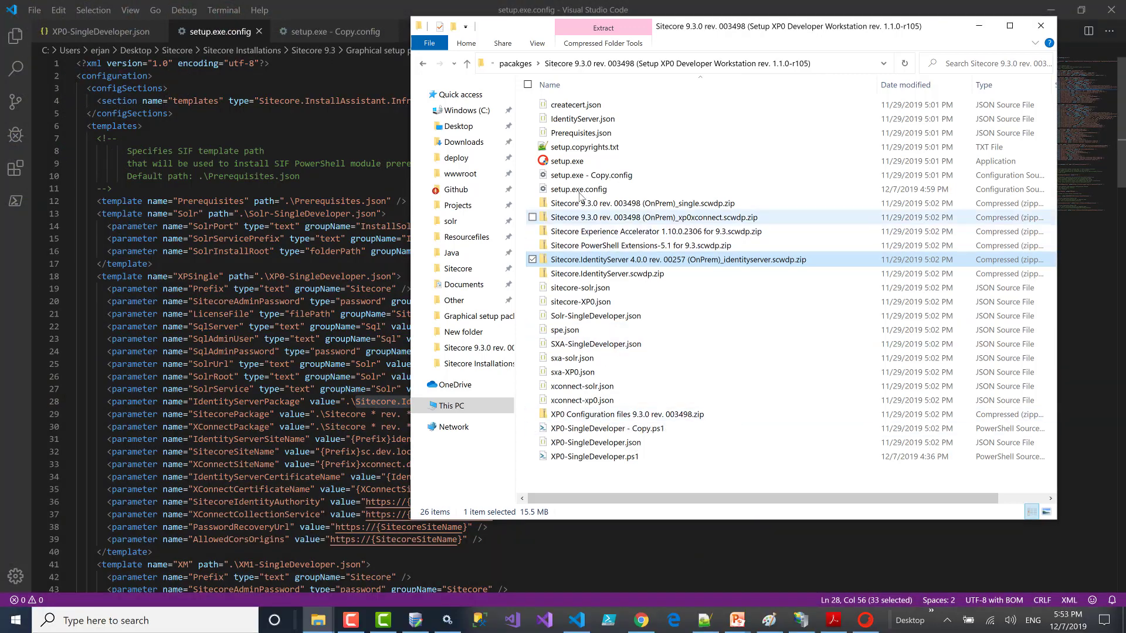
pyautogui.click(586, 274)
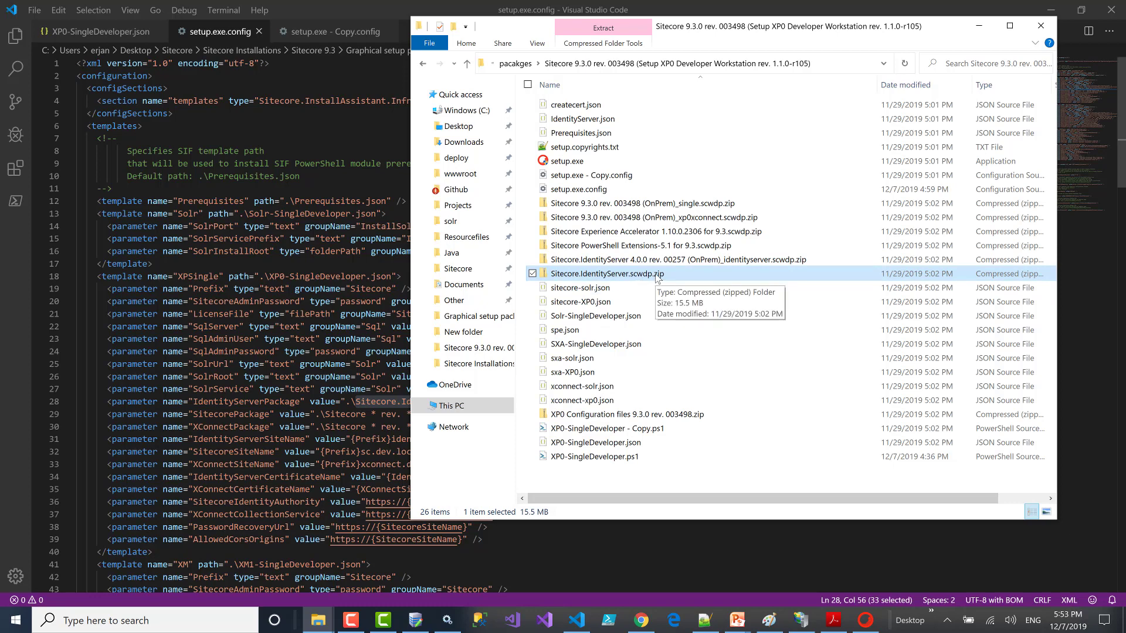
pyautogui.hotkey('alt', 'Tab')
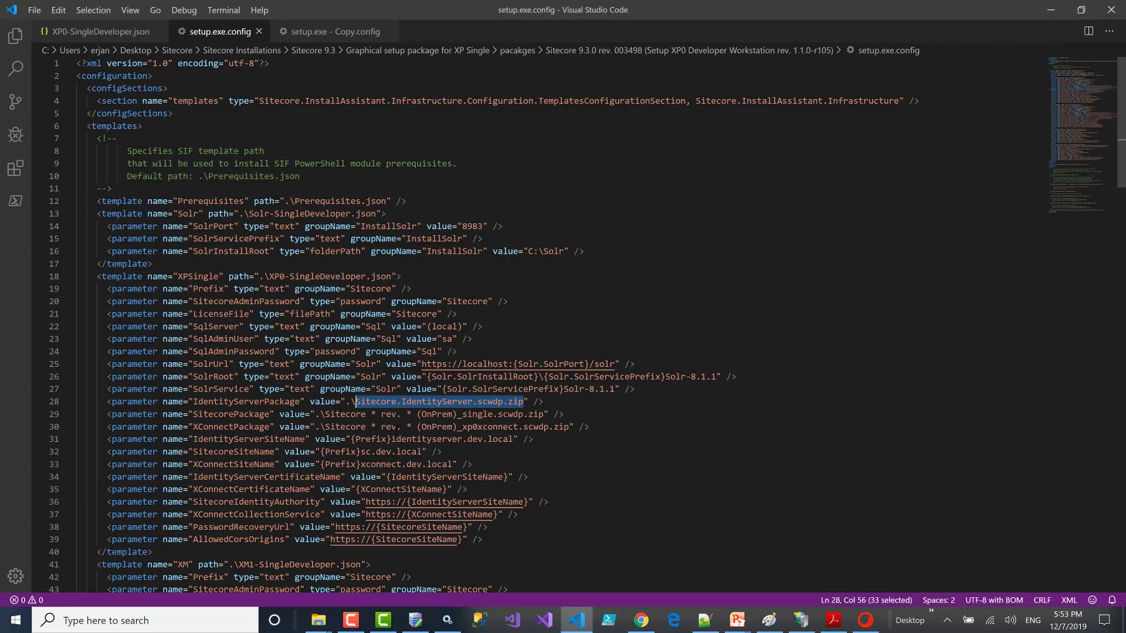
# Return to the Sitecore Install Assistant and continue past the completed installation to load xpsinglesc.dev.local/sitecore in the browser.
pyautogui.click(527, 403)
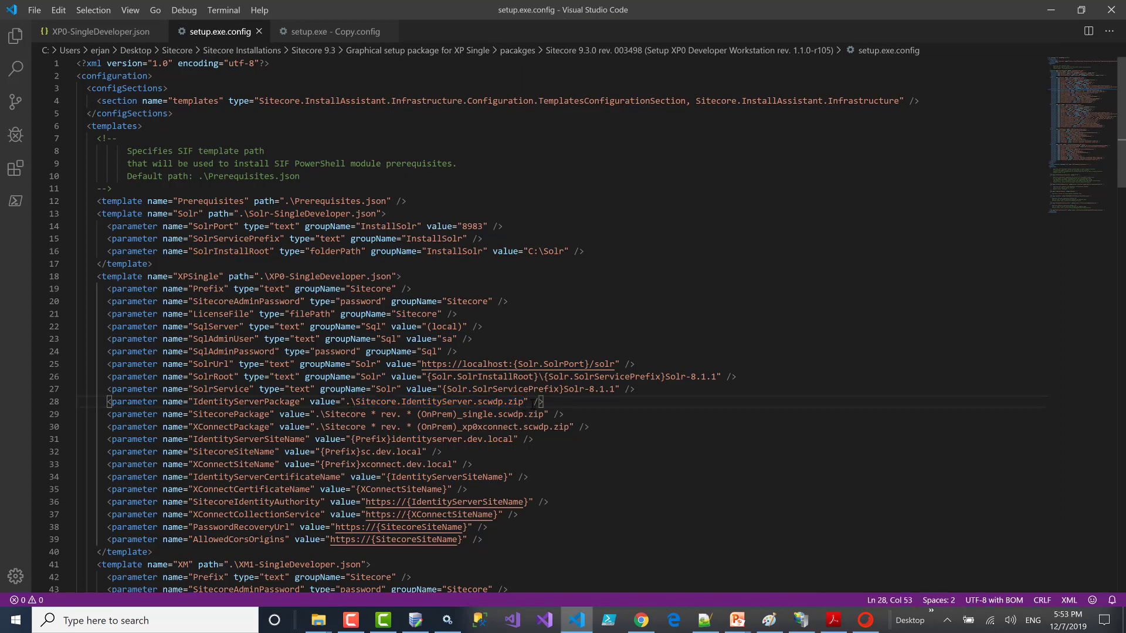
pyautogui.hotkey('shift', 'Right')
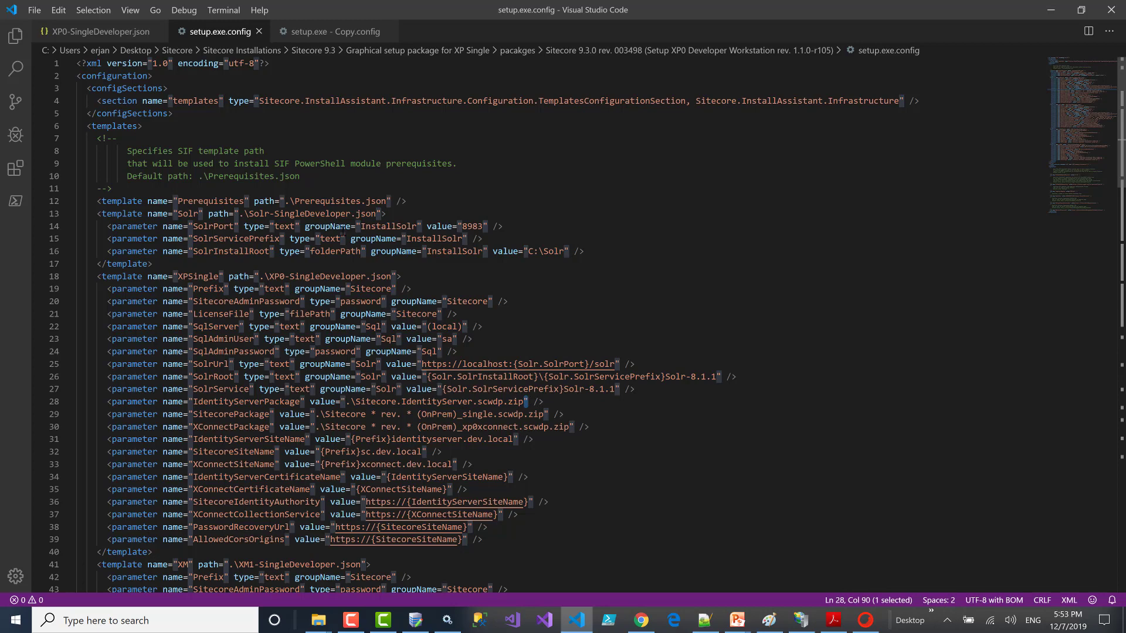
pyautogui.click(865, 620)
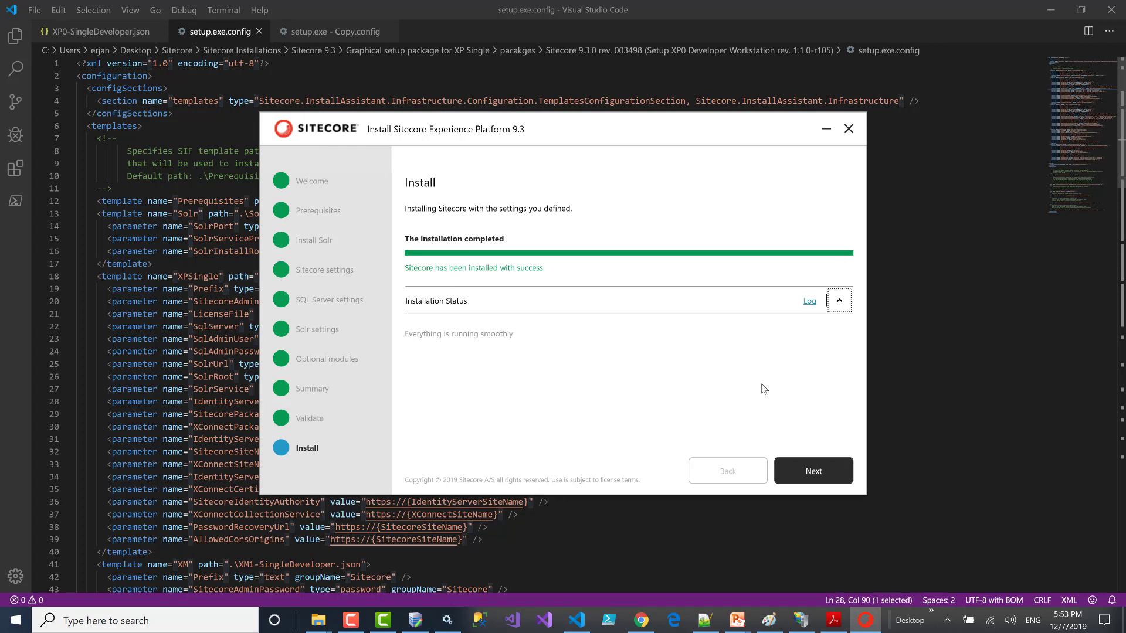
pyautogui.click(808, 476)
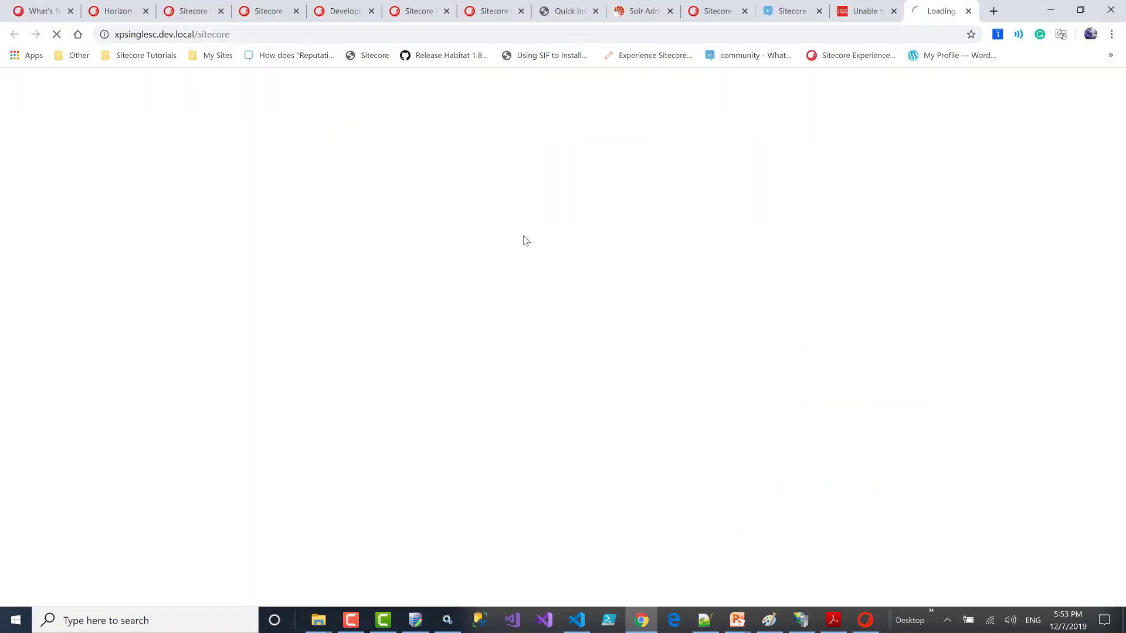
# Review the xpsingle cores in Solr Admin's core selector, and select the xpsinglesc.dev.local instance in SIM.
pyautogui.click(639, 11)
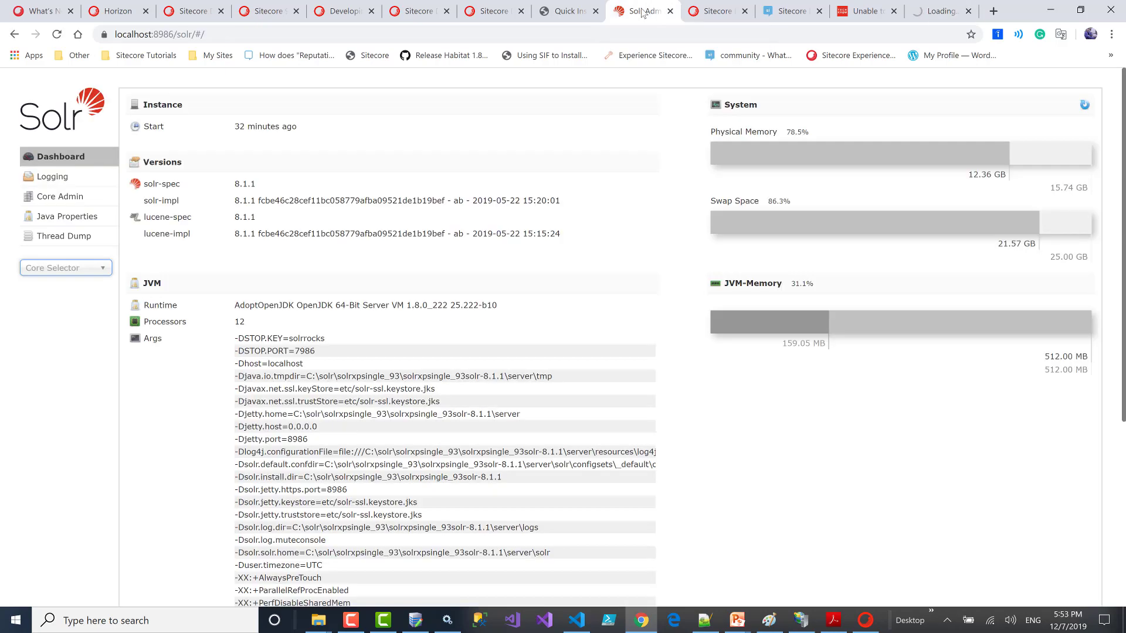
pyautogui.click(81, 268)
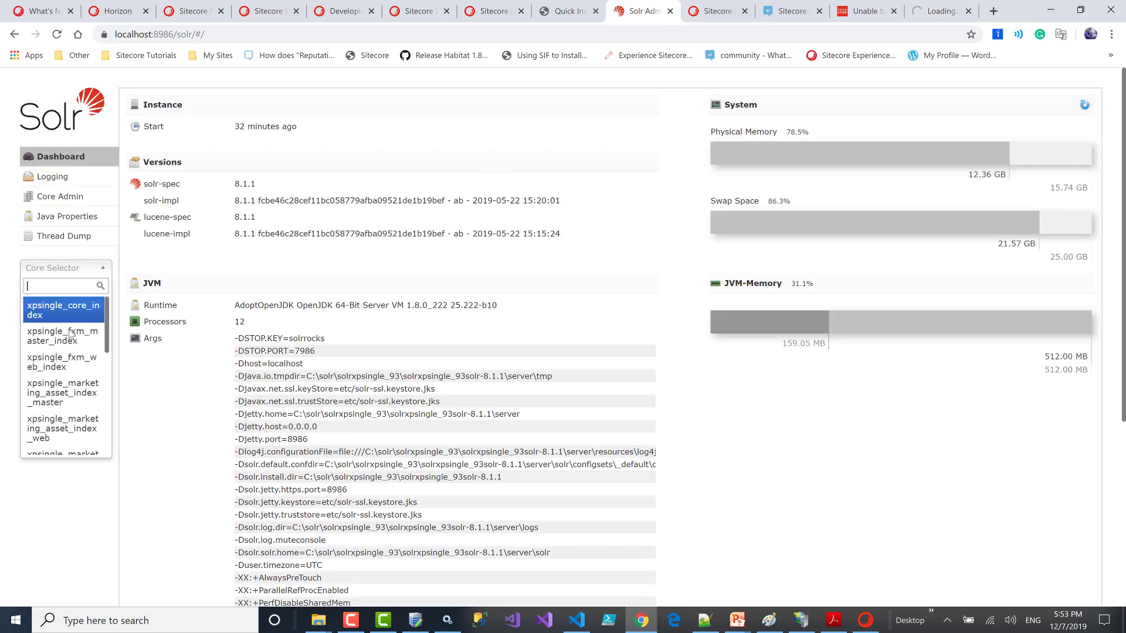
pyautogui.scroll(-10, 109, 322)
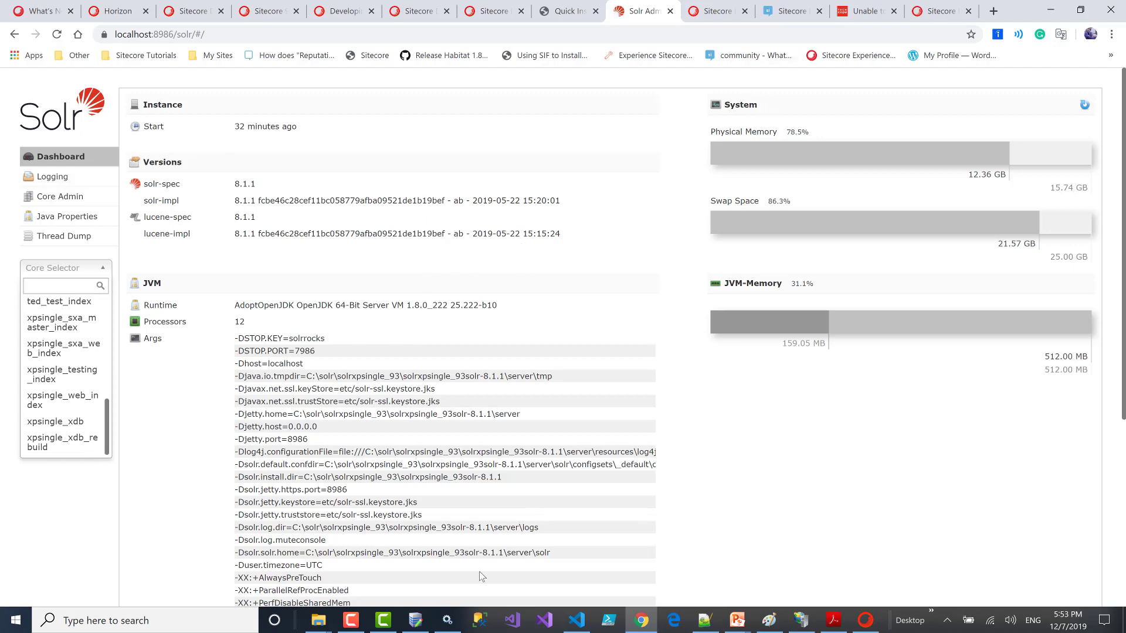
pyautogui.scroll(-3, 507, 555)
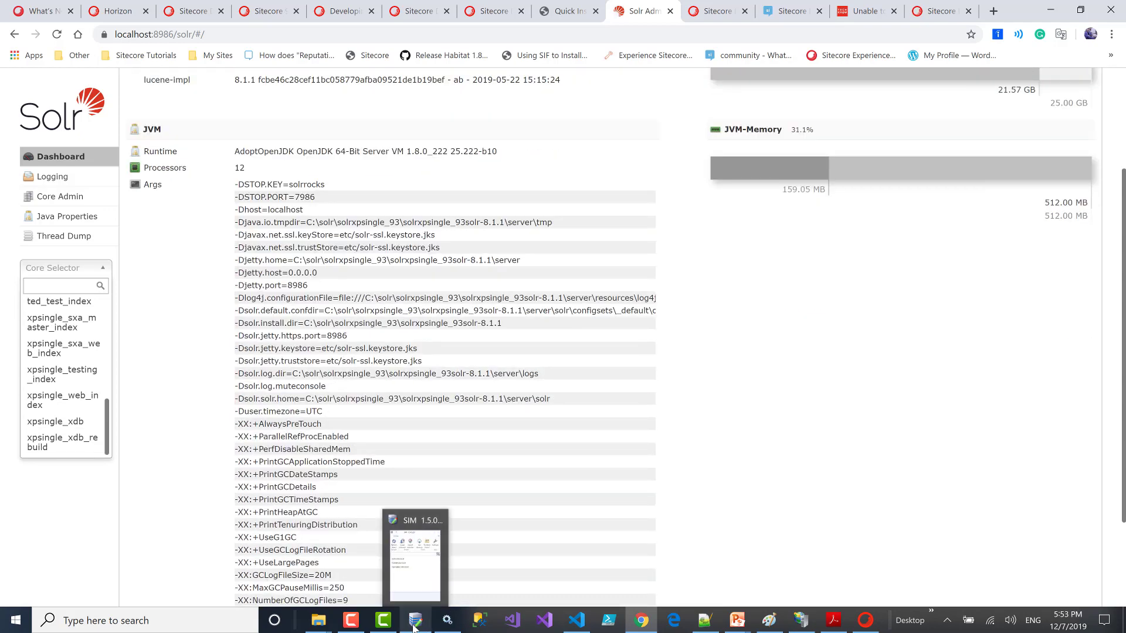
pyautogui.click(415, 622)
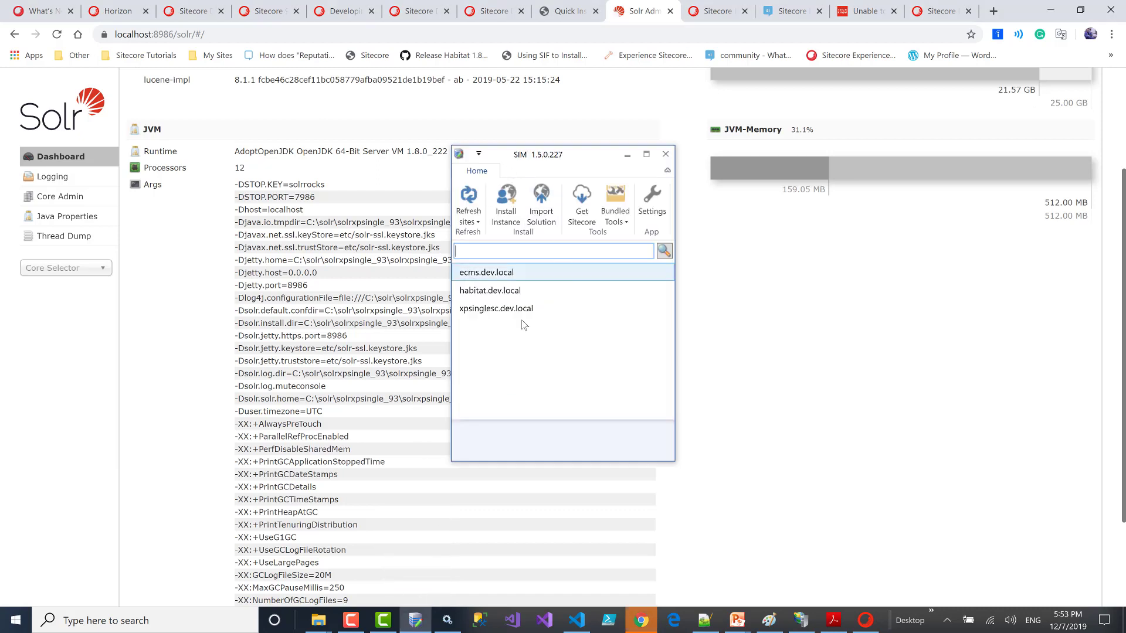
pyautogui.click(495, 312)
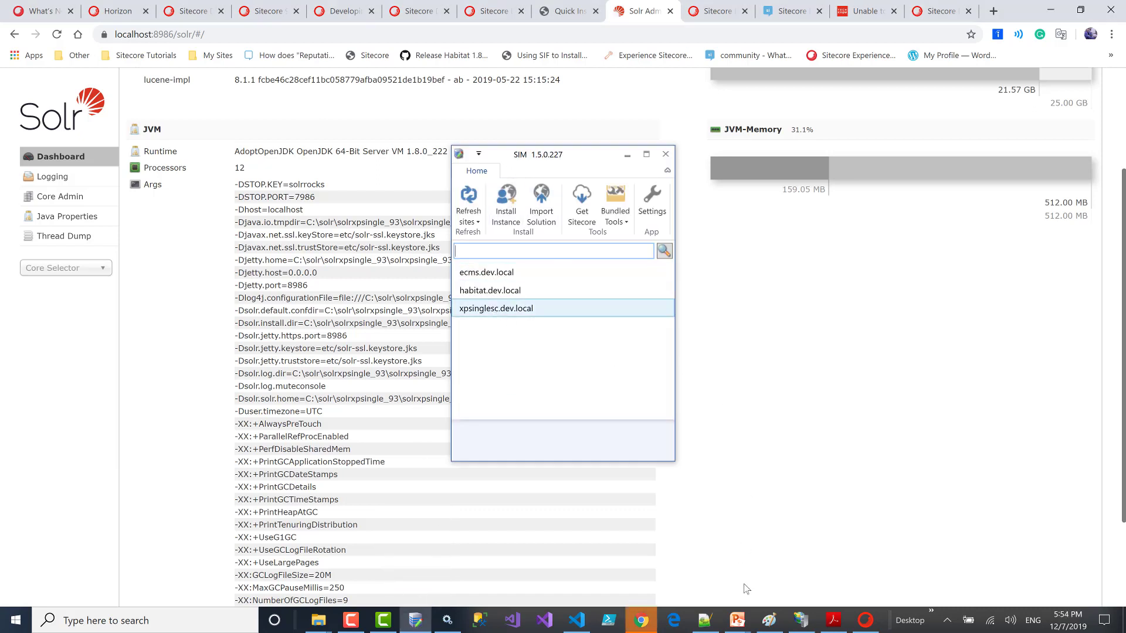
# Open the Content Editor from the Sitecore Desktop of xpsinglesc.dev.local in Chrome, and switch to the PowerPoint slide show.
pyautogui.click(728, 12)
pyautogui.click(444, 416)
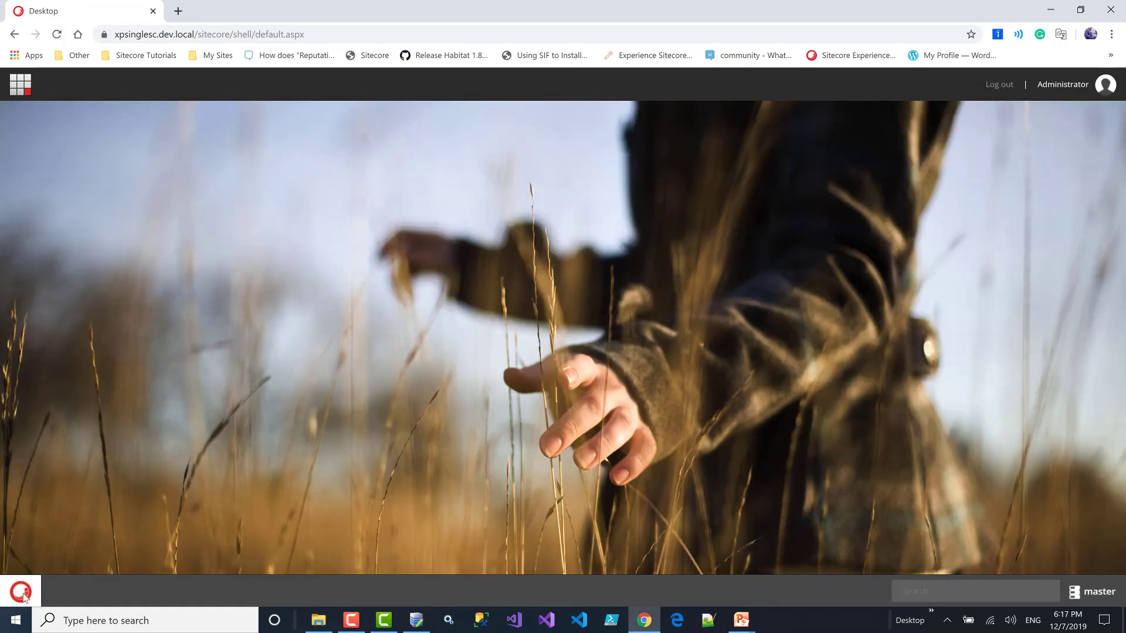
pyautogui.click(24, 595)
pyautogui.click(46, 155)
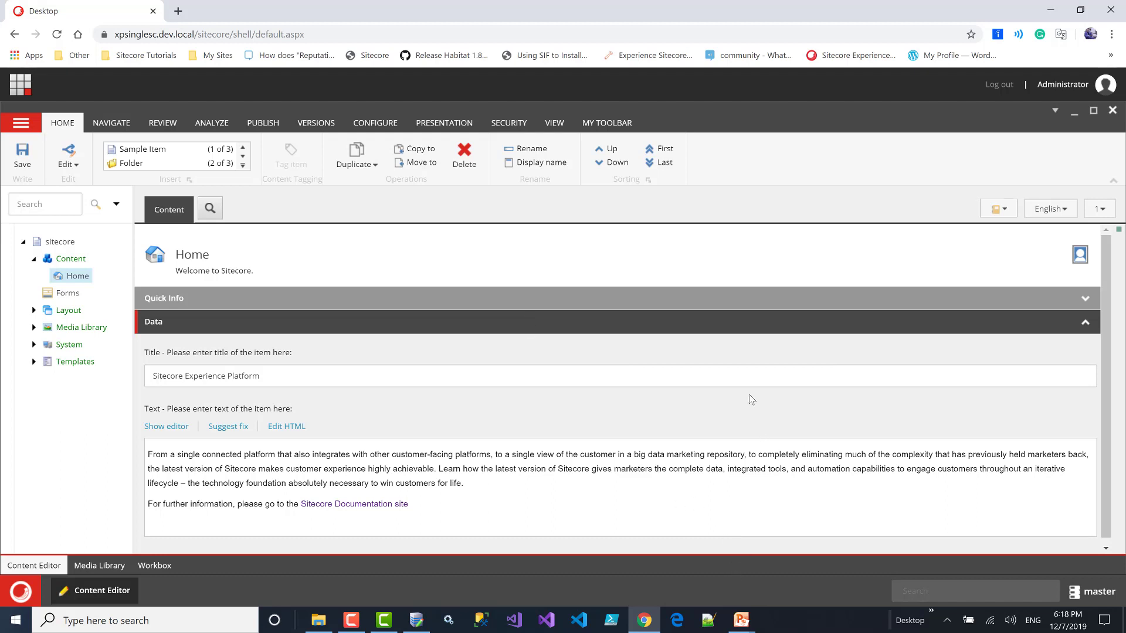
pyautogui.moveTo(742, 619)
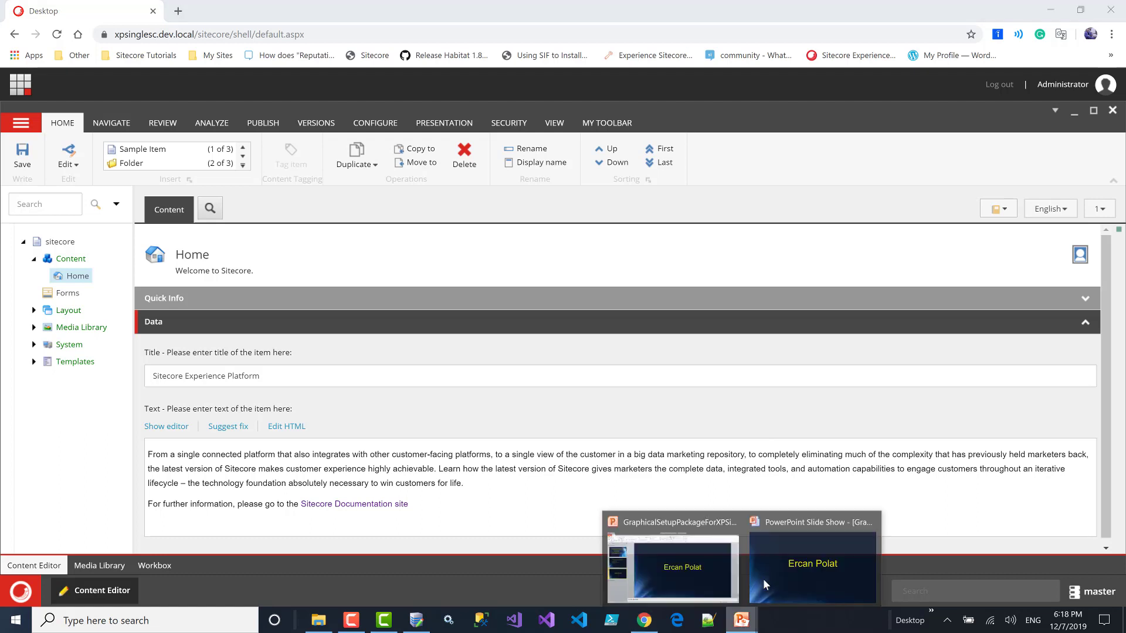
pyautogui.click(766, 572)
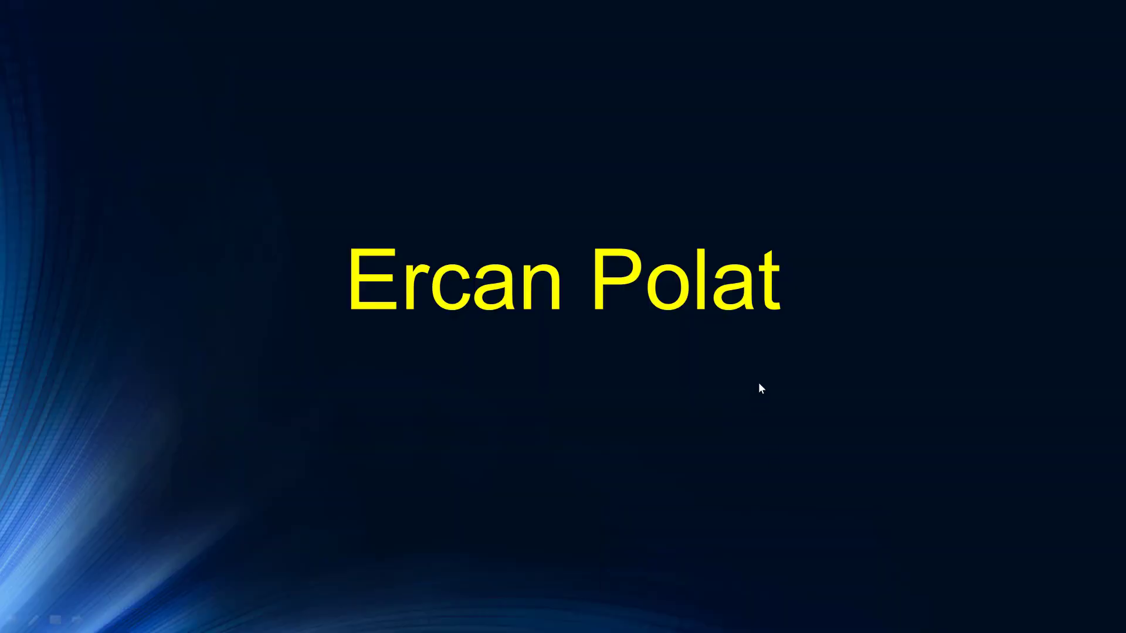